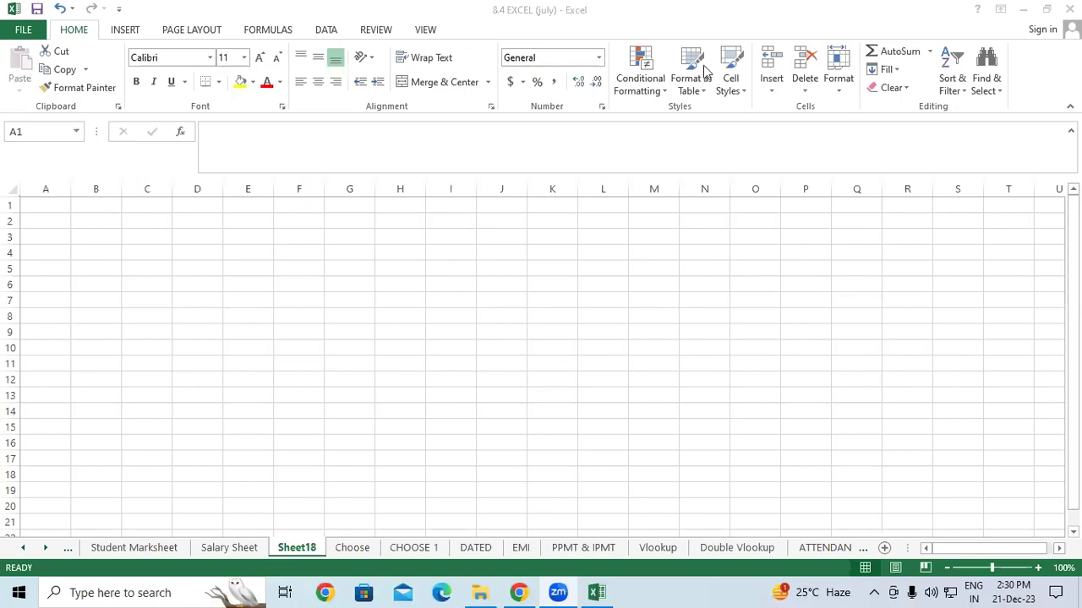
Step: Merge F1:N4 into one centred cell holding the title 'Salary Sheet'
click(529, 174)
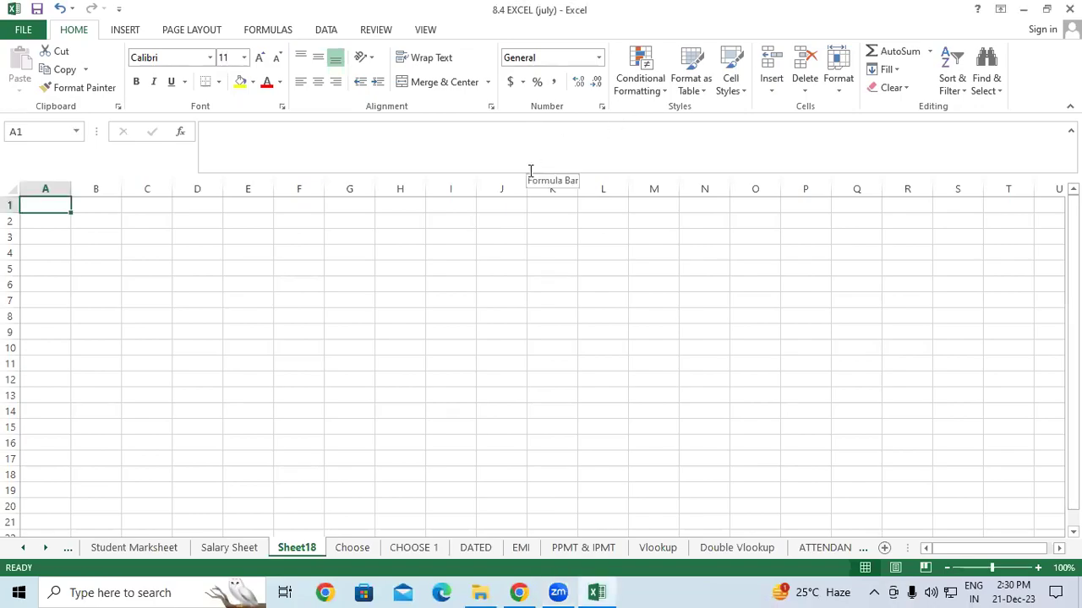
drag(516, 175, 527, 144)
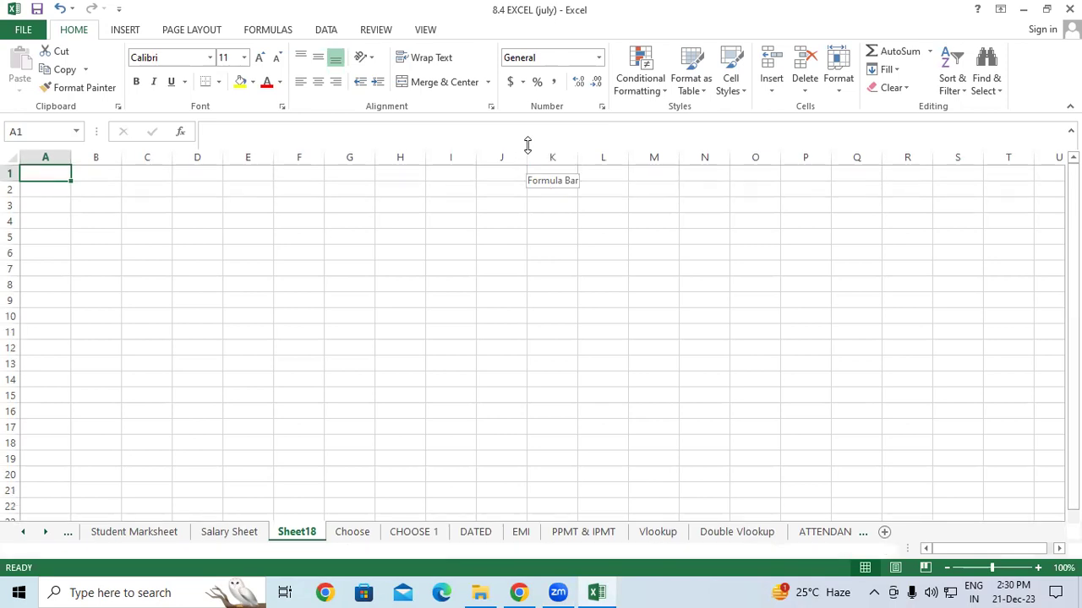
click(300, 283)
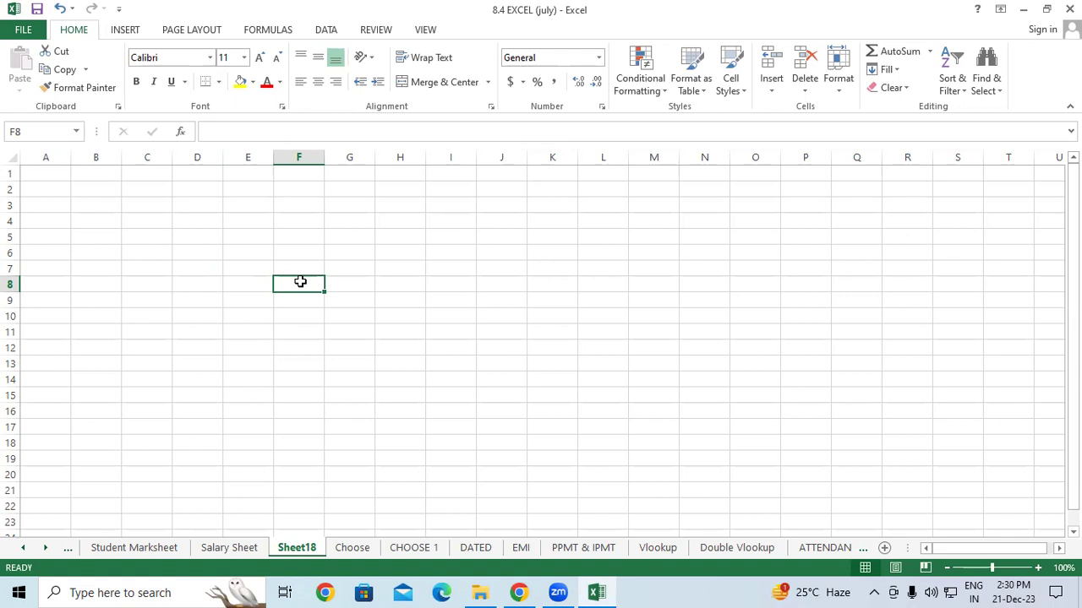
key(ctrl+2)
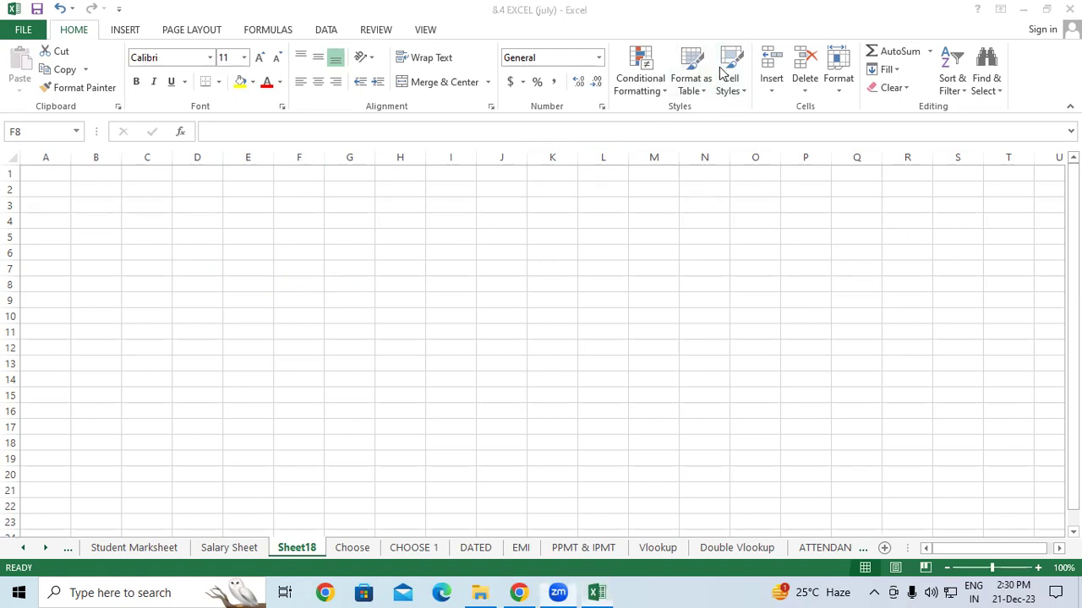
mouse_move(352, 181)
mouse_down()
mouse_move(358, 213)
mouse_move(389, 181)
mouse_move(369, 184)
mouse_up()
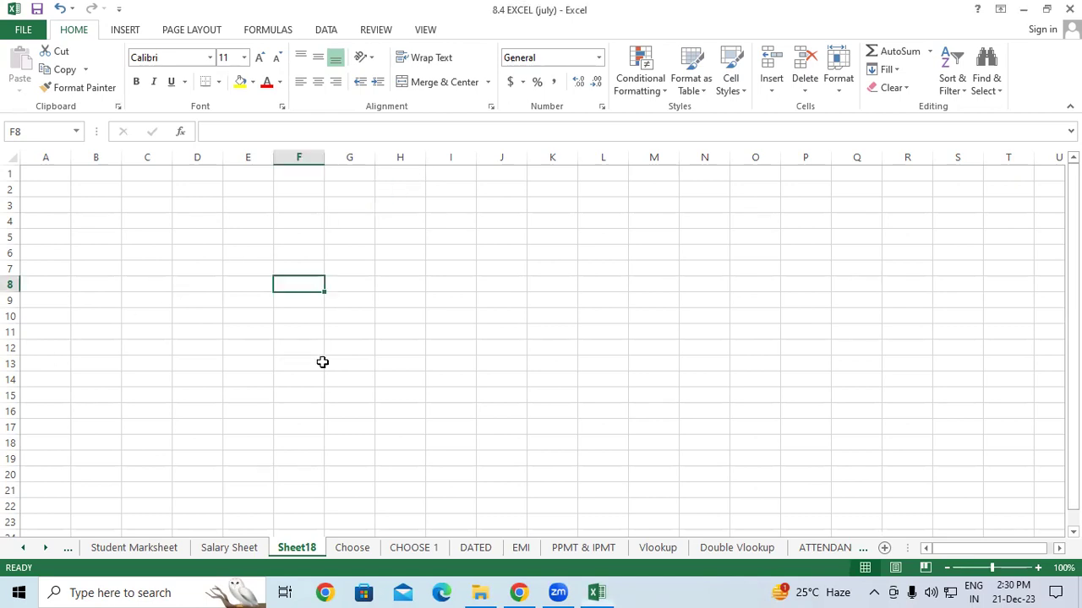
mouse_move(299, 174)
mouse_down()
mouse_move(325, 213)
mouse_move(698, 223)
mouse_up()
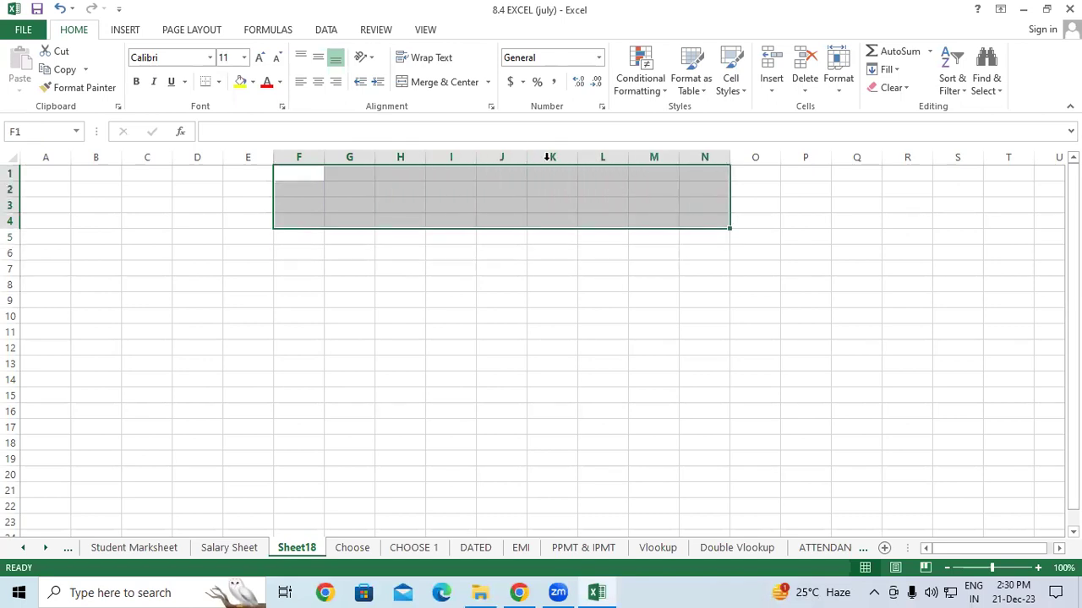
click(439, 89)
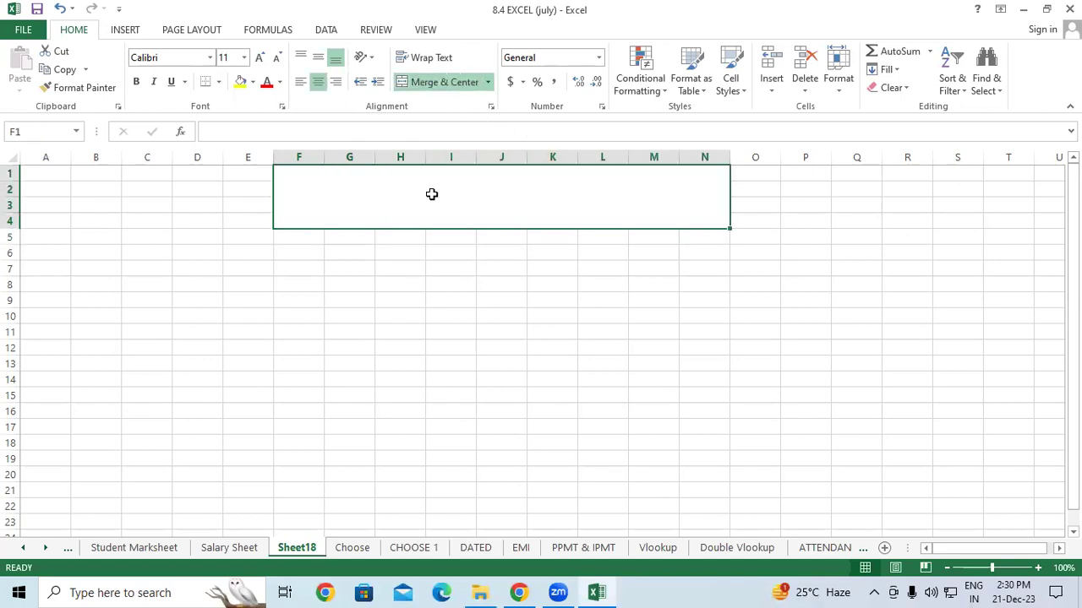
text(Salary)
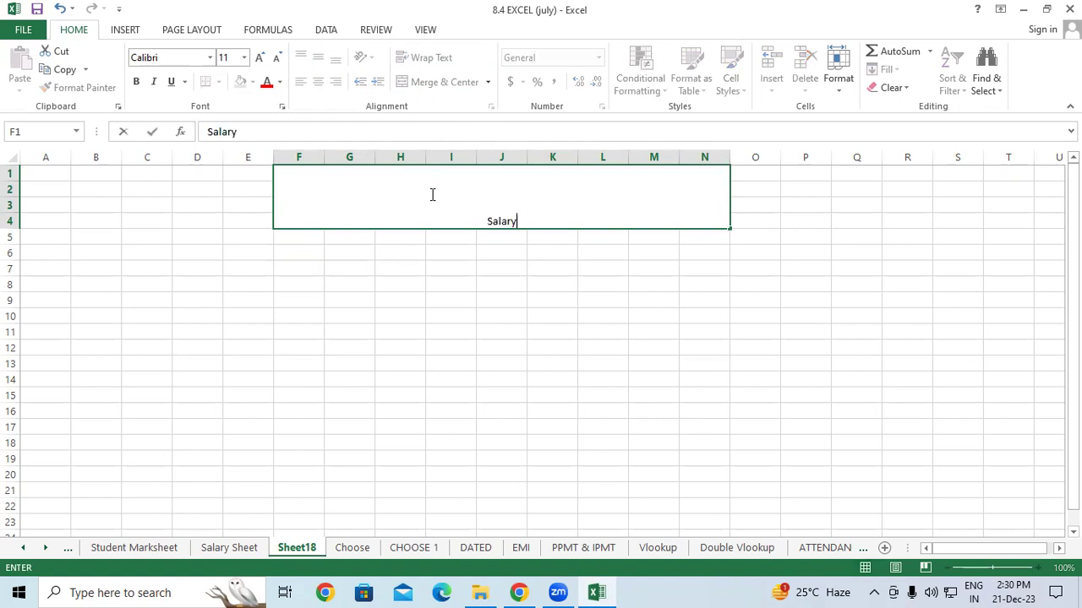
text( Sheet)
key(Return)
Step: Format the title as 48-point bold red text on a yellow fill
click(431, 194)
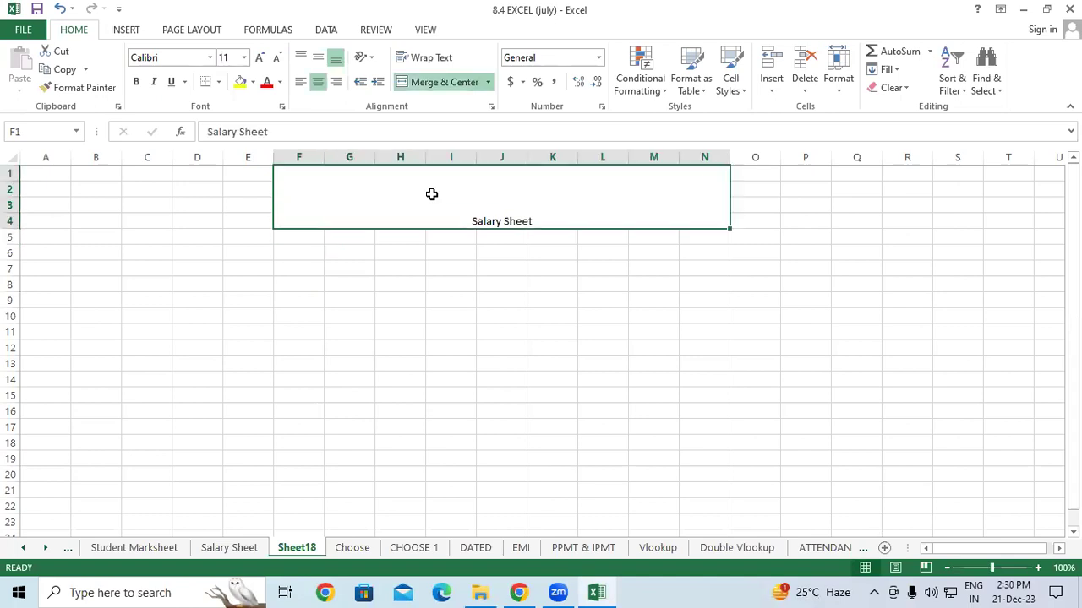
click(259, 58)
click(260, 58)
click(260, 57)
click(259, 57)
click(260, 58)
click(259, 57)
click(259, 57)
click(259, 57)
click(259, 57)
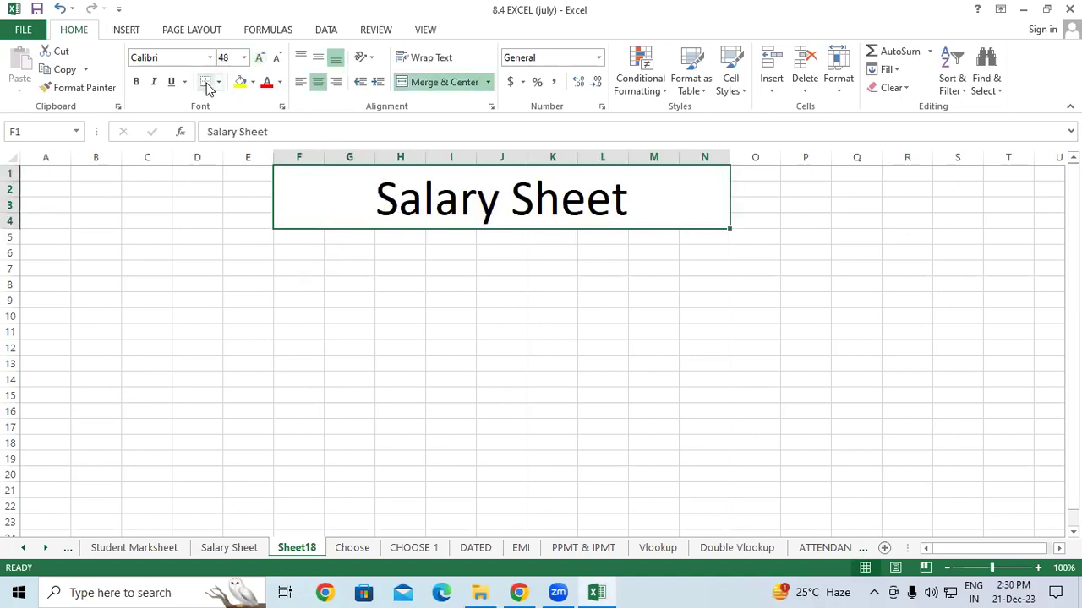
click(136, 82)
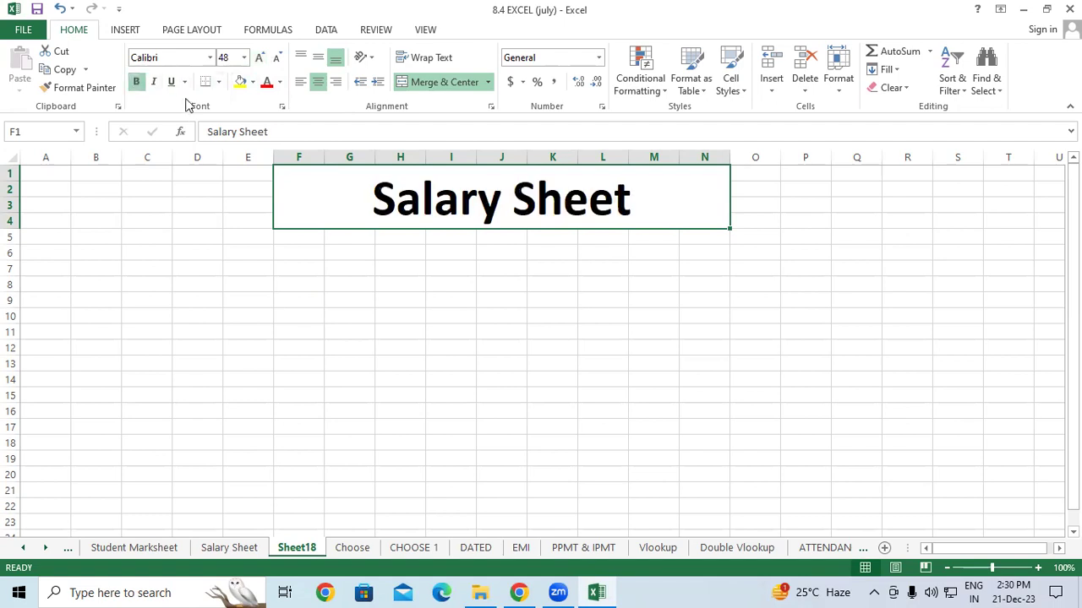
click(266, 82)
click(240, 82)
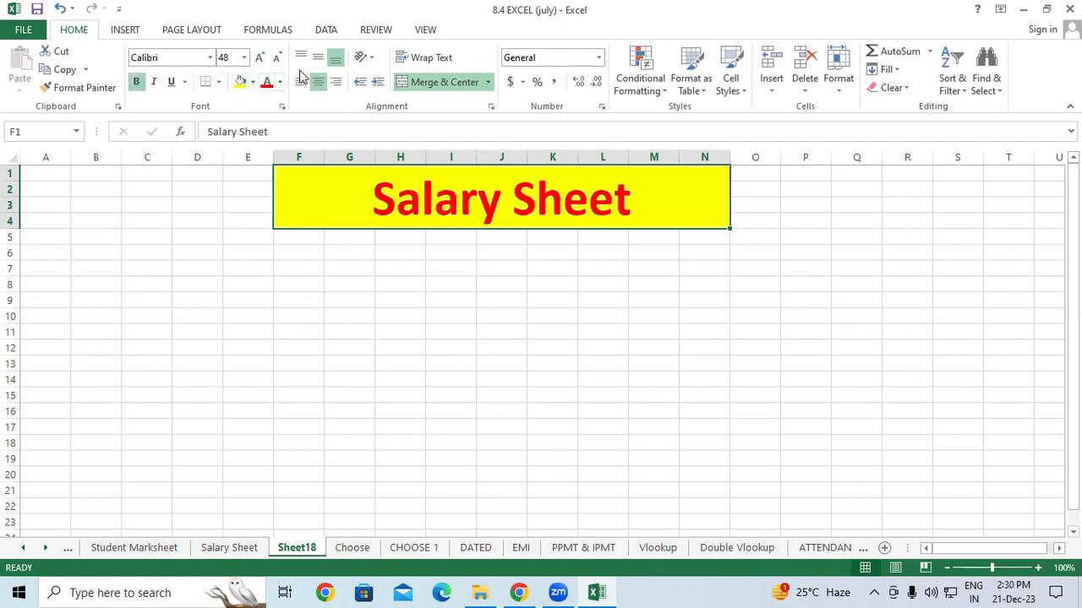
click(324, 274)
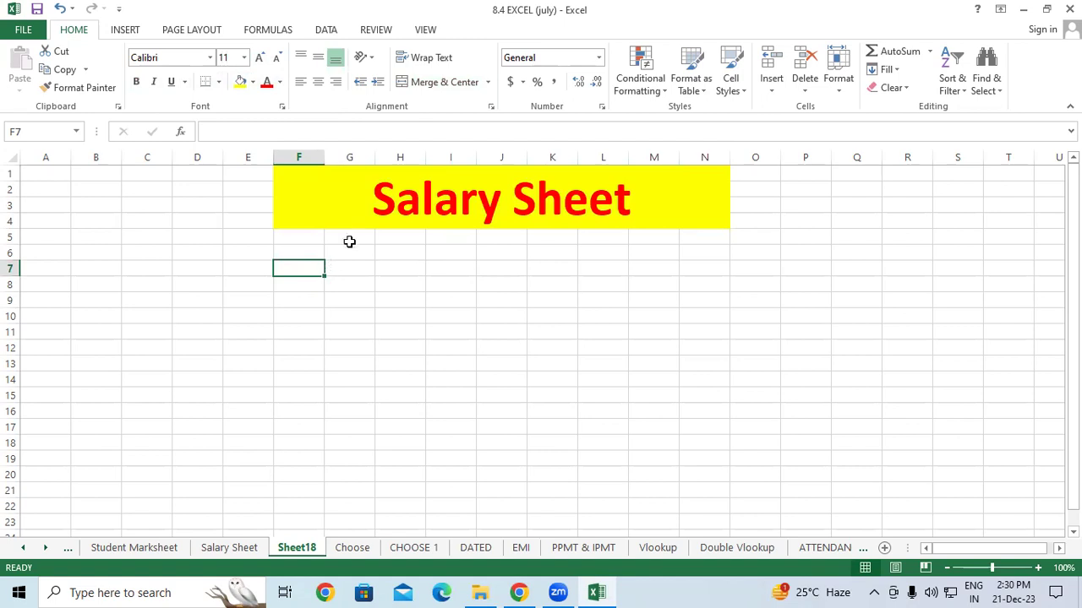
Step: Apply All Borders to the merged Salary Sheet title cell
click(358, 217)
click(219, 82)
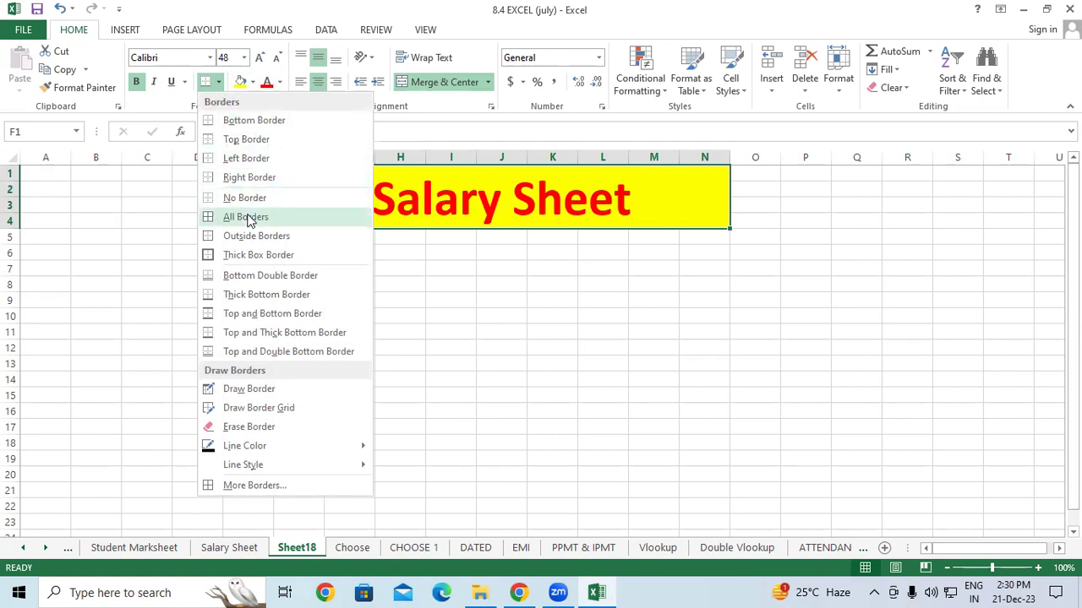
click(248, 219)
click(282, 309)
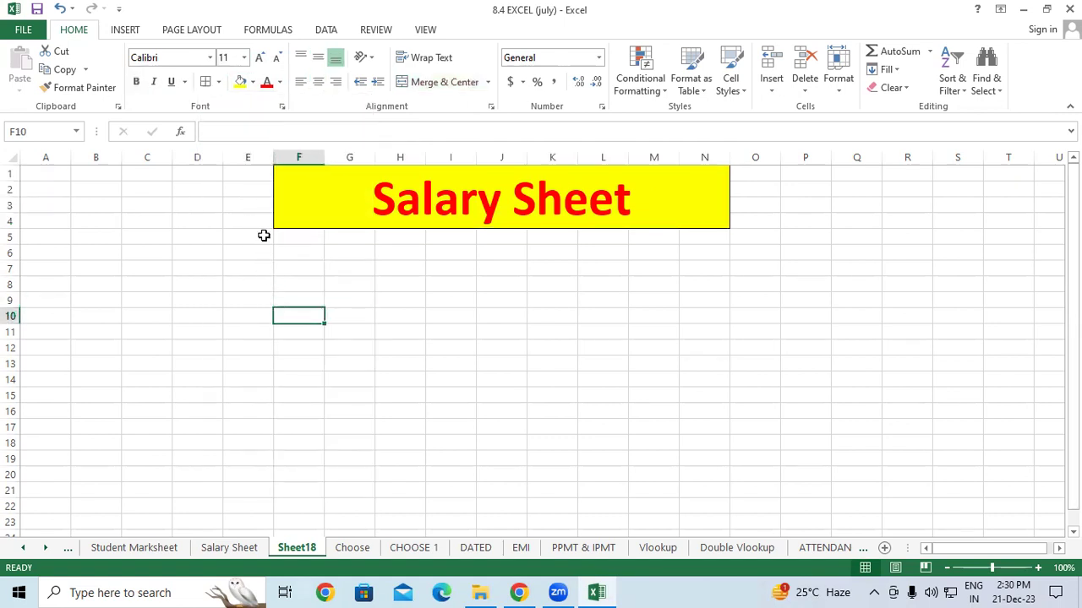
Step: Surround the merged title with a Thick Box Border
click(446, 208)
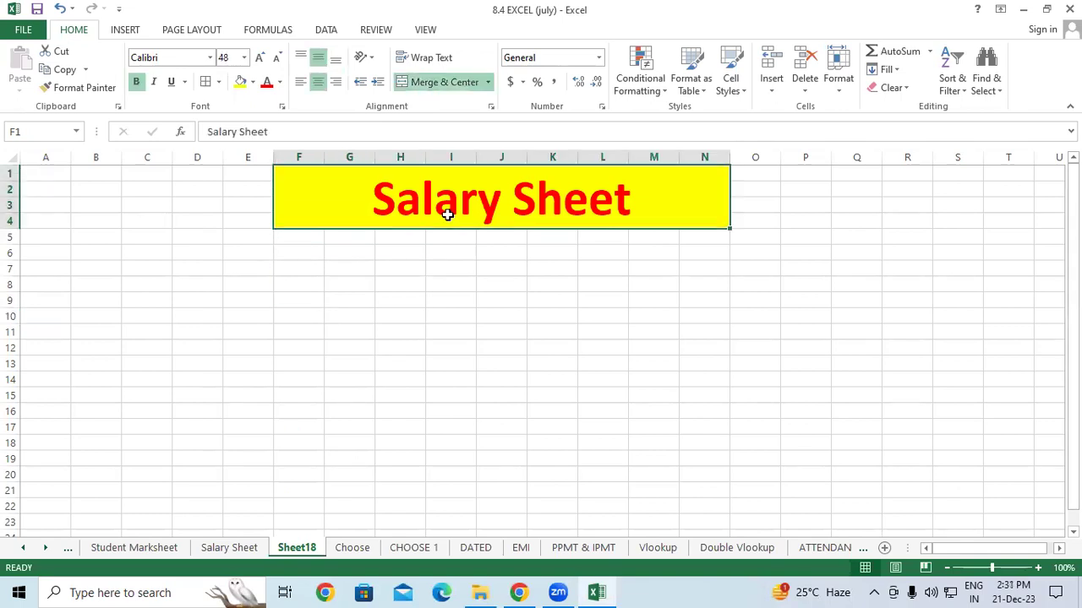
click(218, 82)
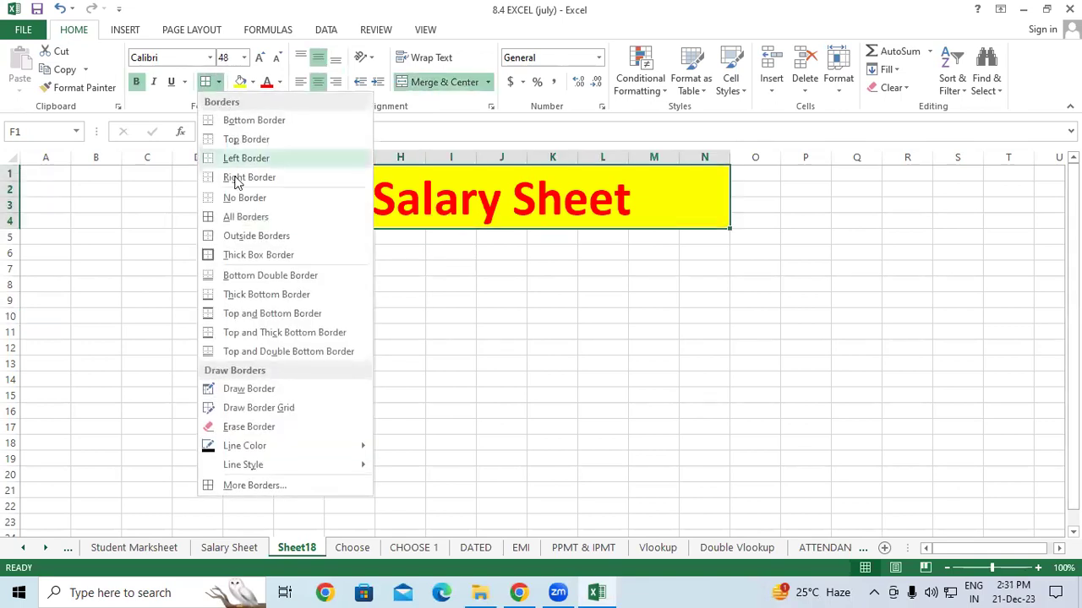
click(246, 256)
click(312, 289)
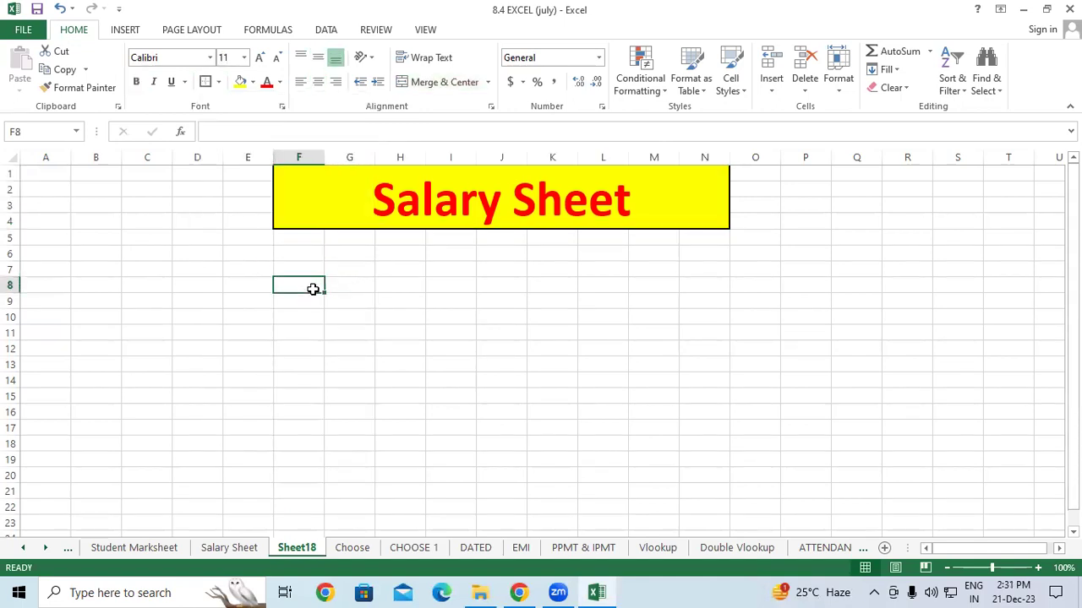
click(314, 216)
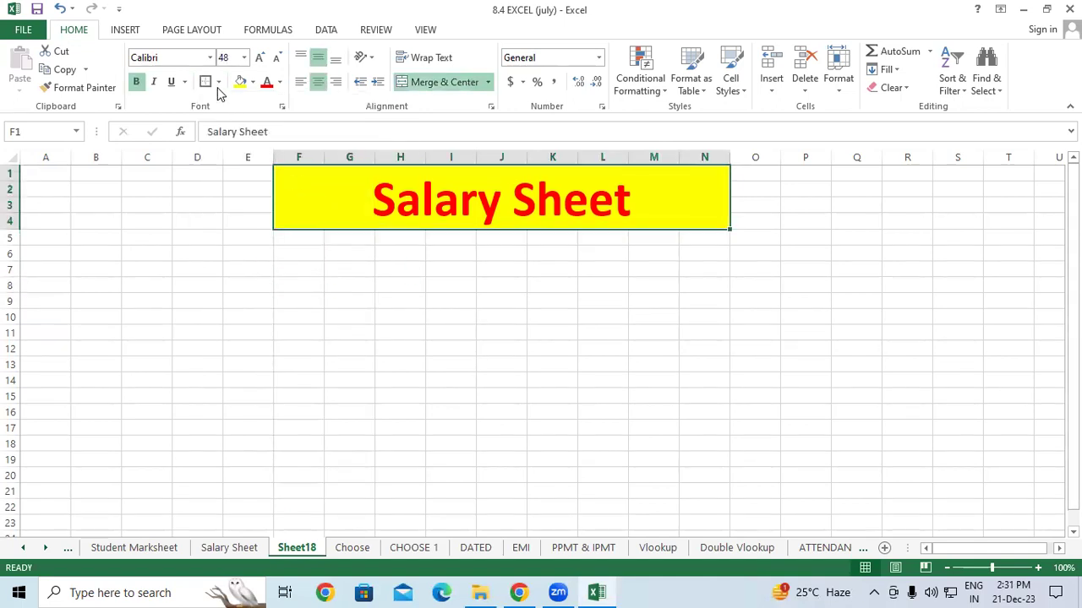
click(319, 312)
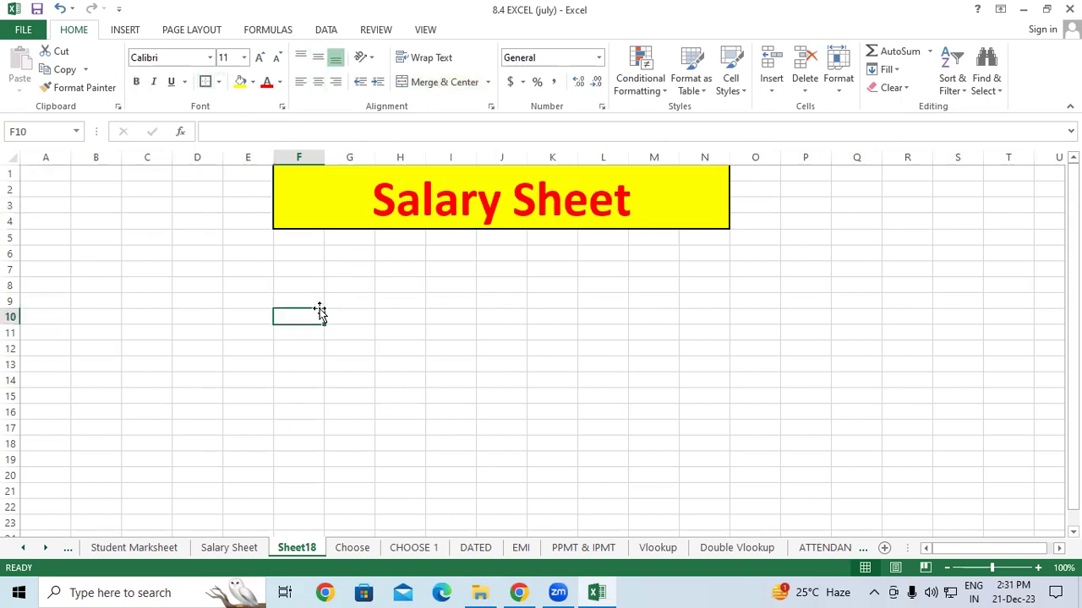
click(269, 296)
click(292, 272)
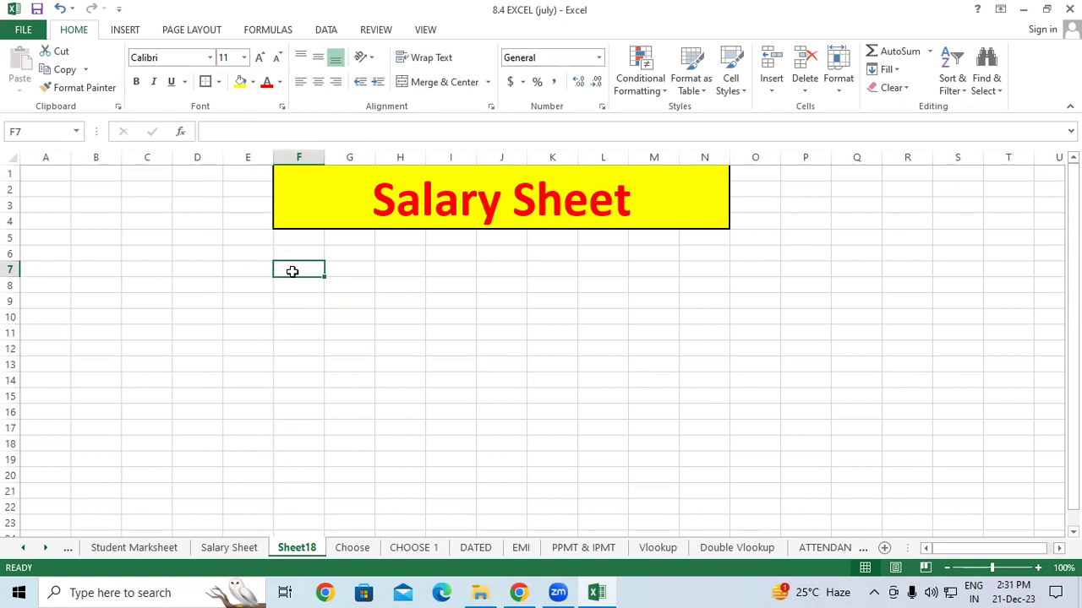
Step: Enter headers Sr No, Emp Name, Post, Address and Gender across F7:J7
text(Sr No)
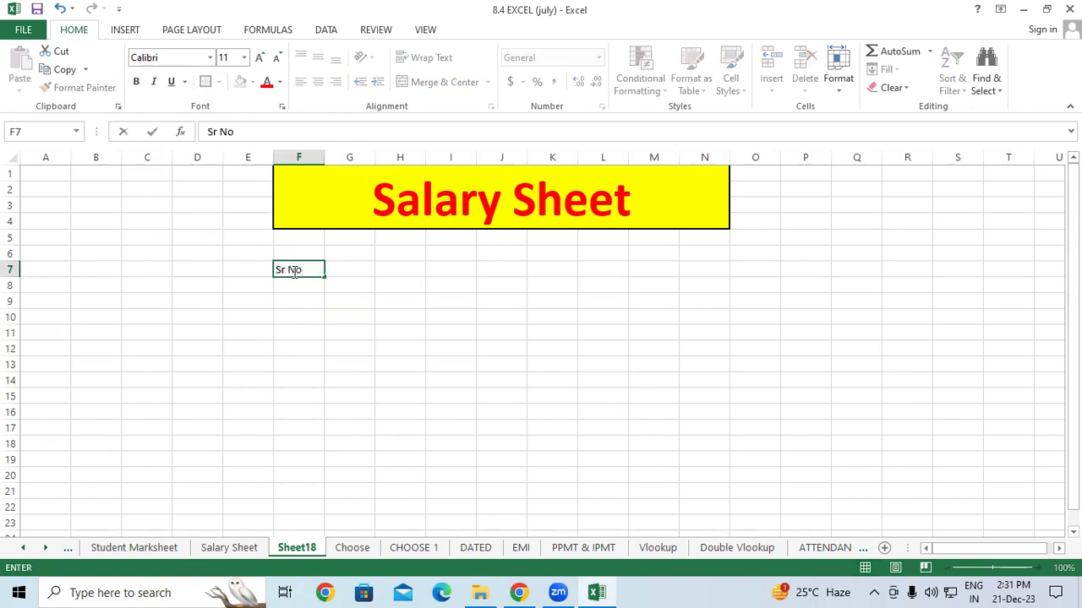
key(Tab)
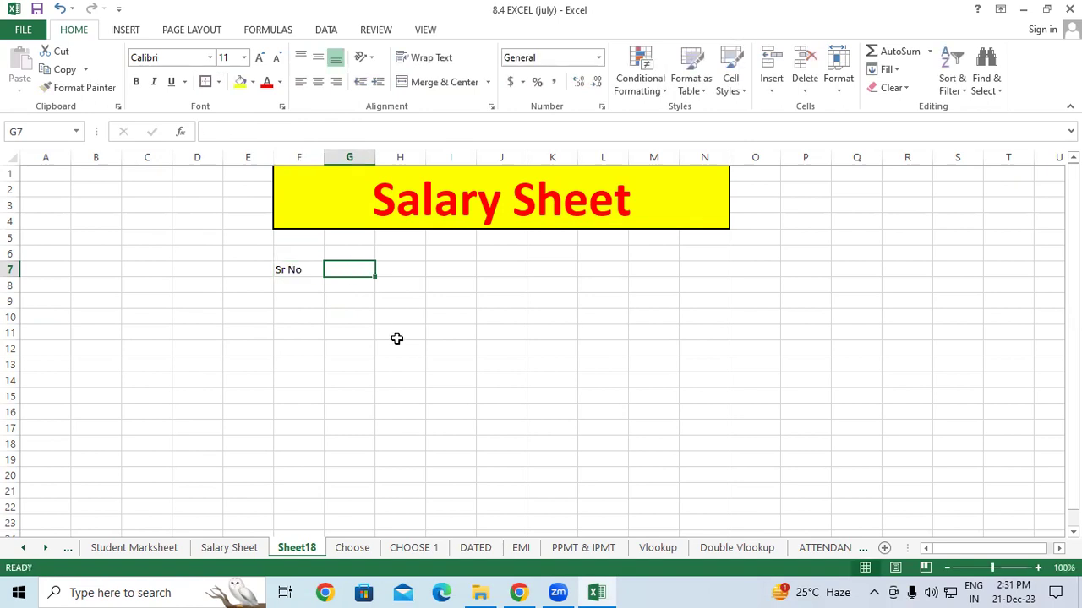
text(Emp)
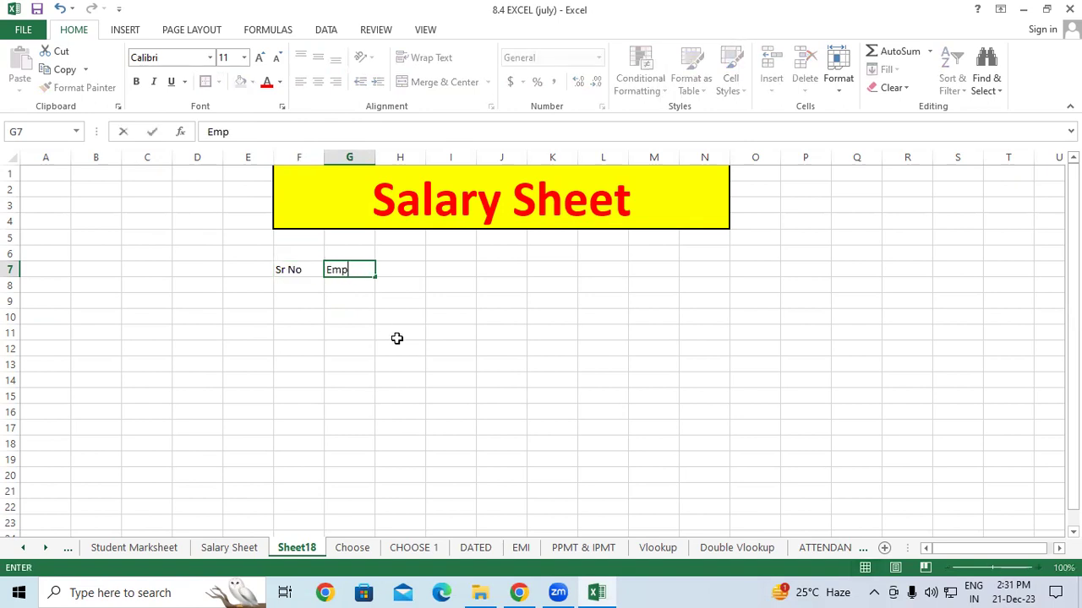
text( Name)
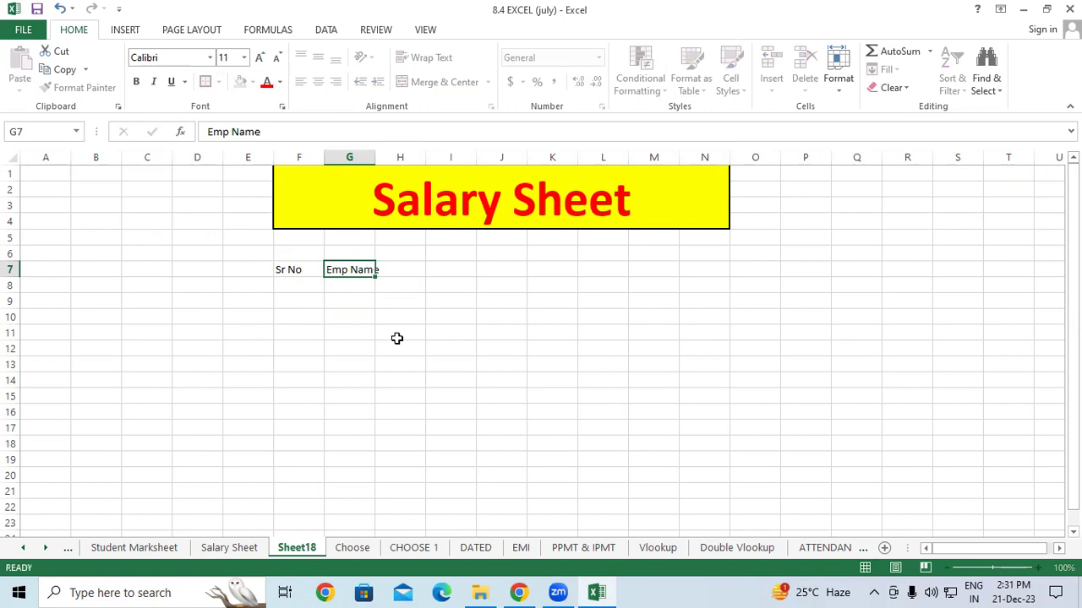
key(Tab)
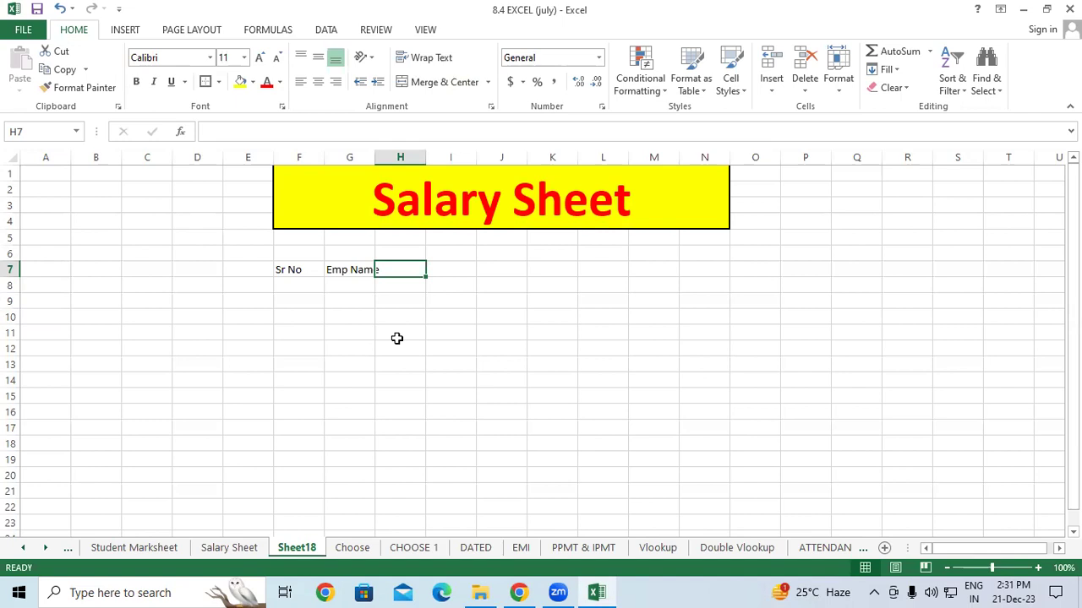
text(Post)
key(Tab)
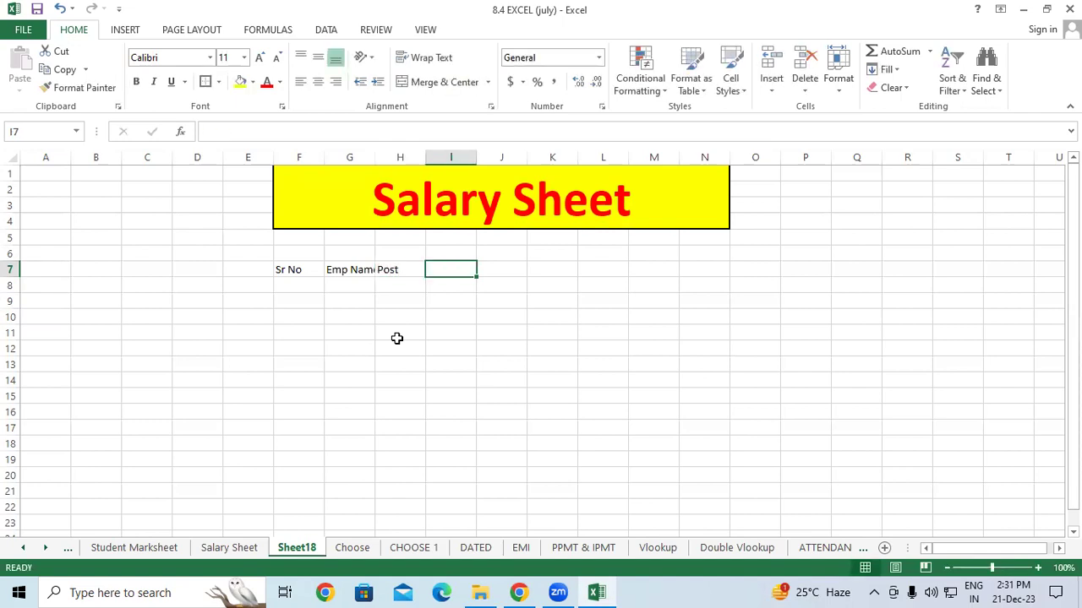
text(Address)
key(Tab)
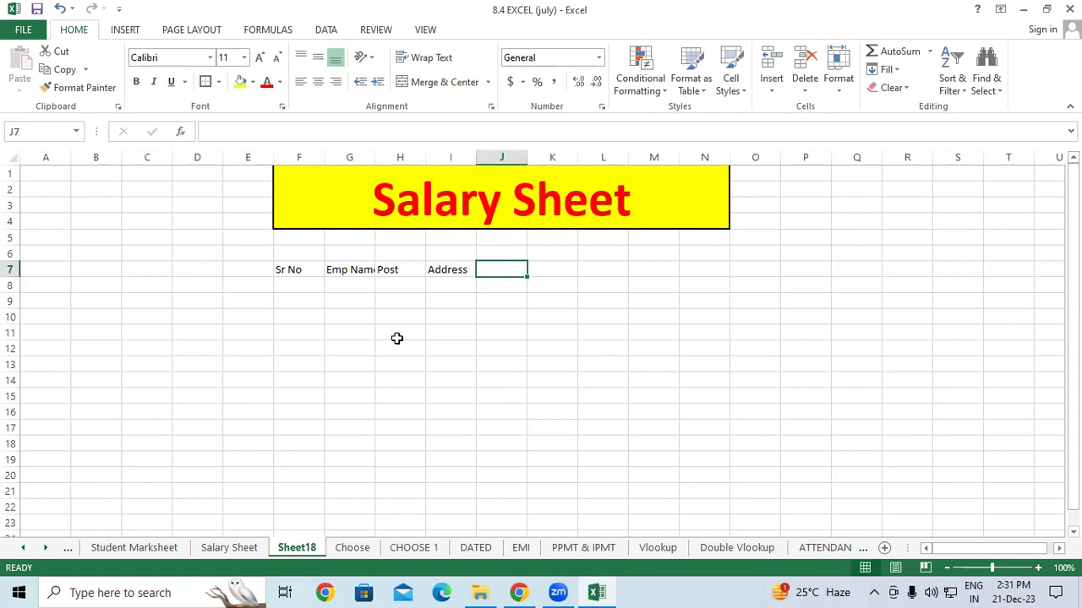
text(Gender)
key(Tab)
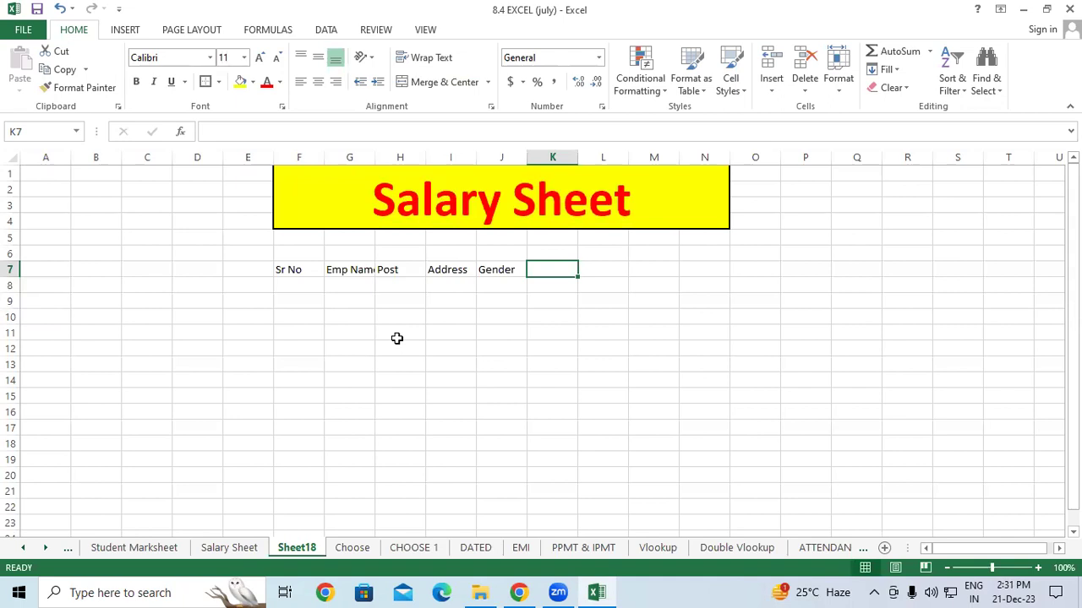
Step: Enter headers Salary, Bonus and Total Salary in K7:M7
text(Sal)
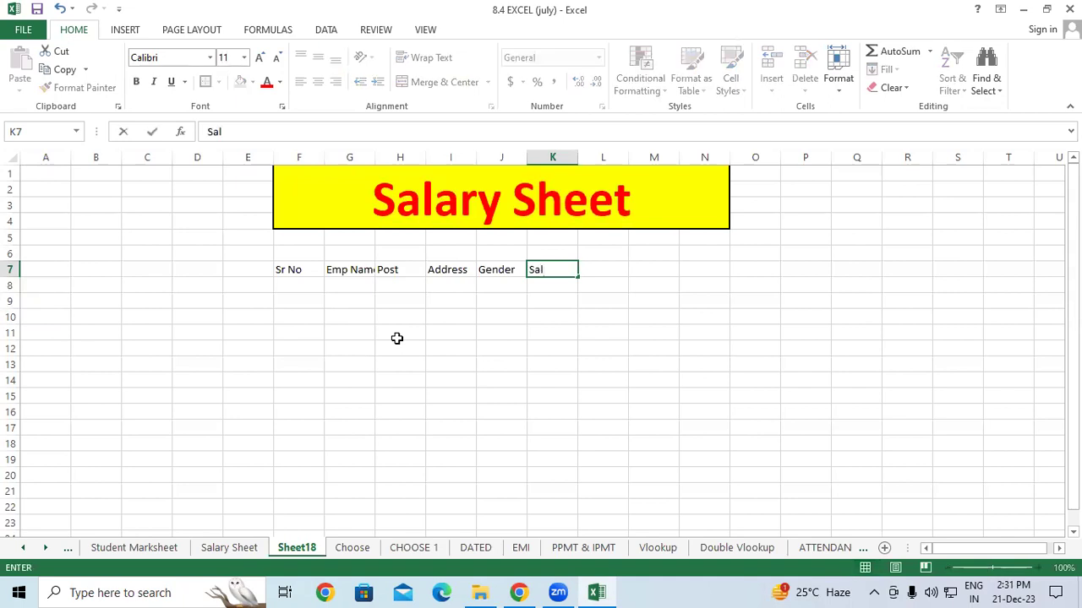
text(ary)
key(Tab)
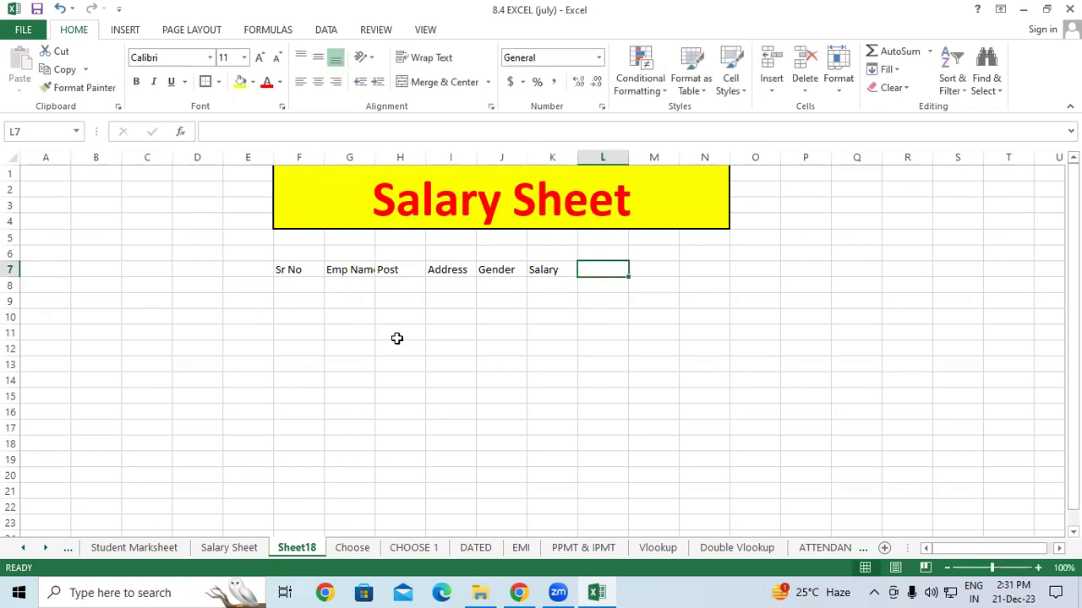
text(Bonus)
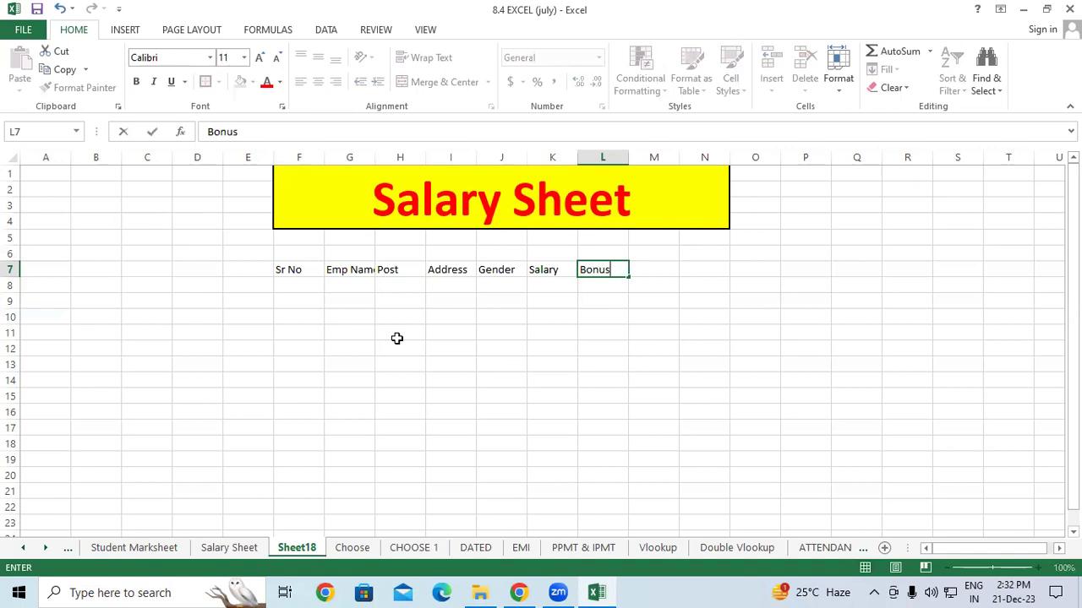
key(Tab)
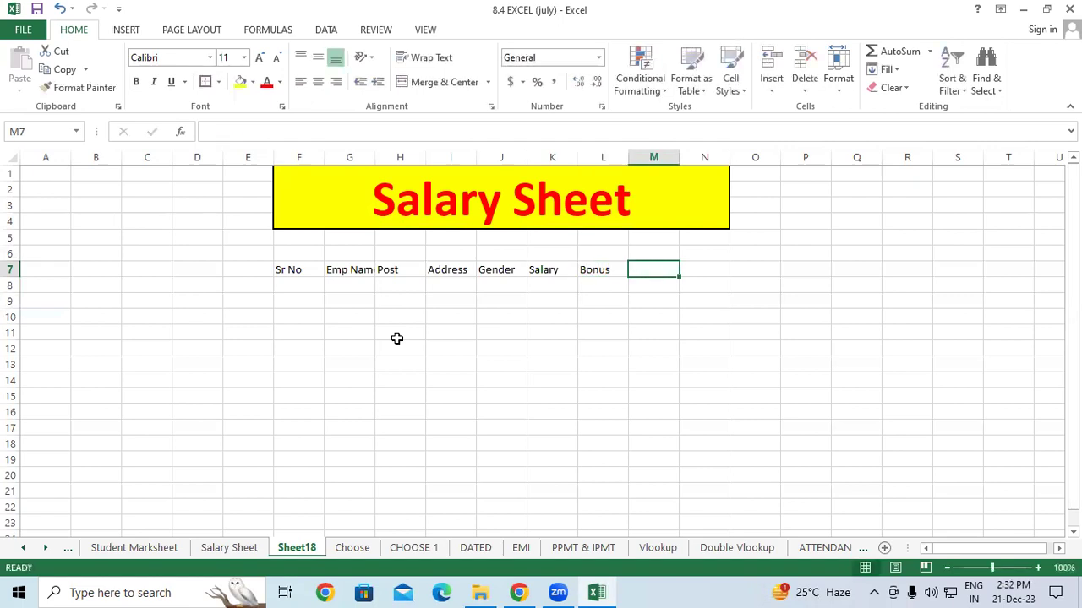
text(Total Salary)
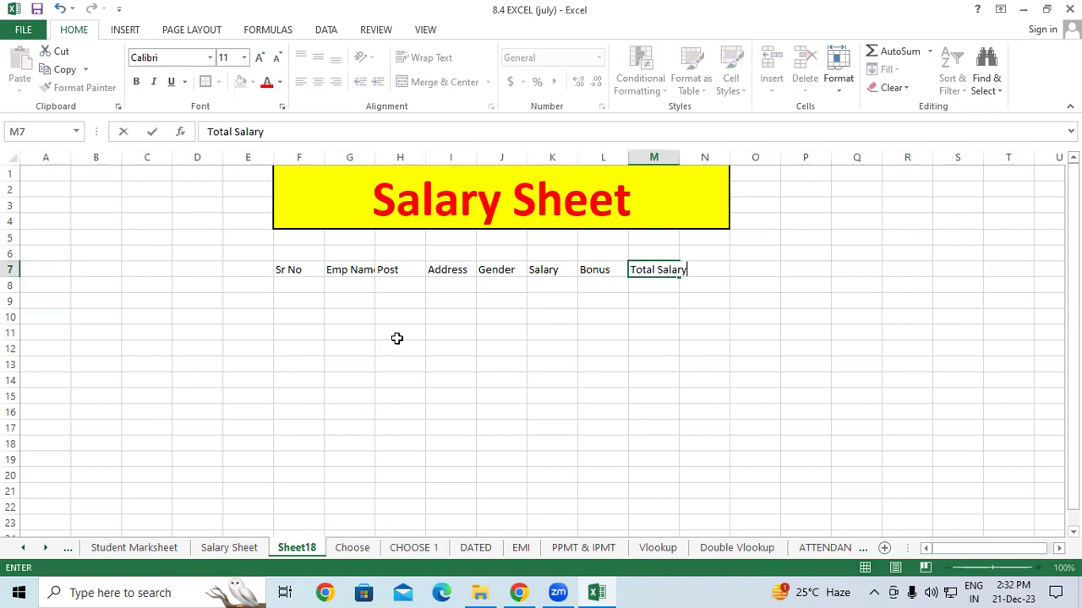
key(Return)
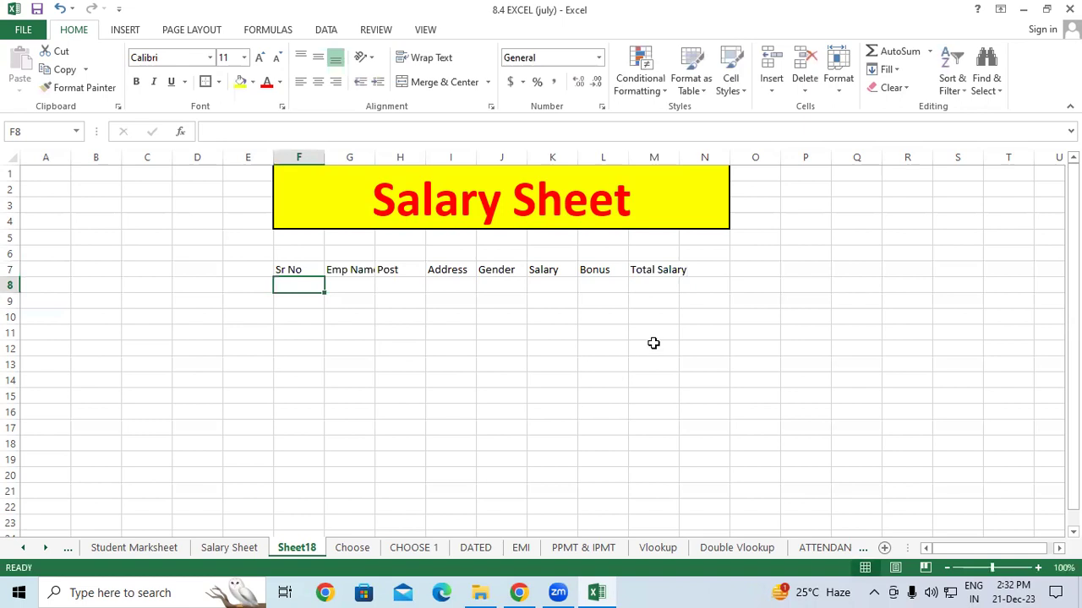
click(654, 343)
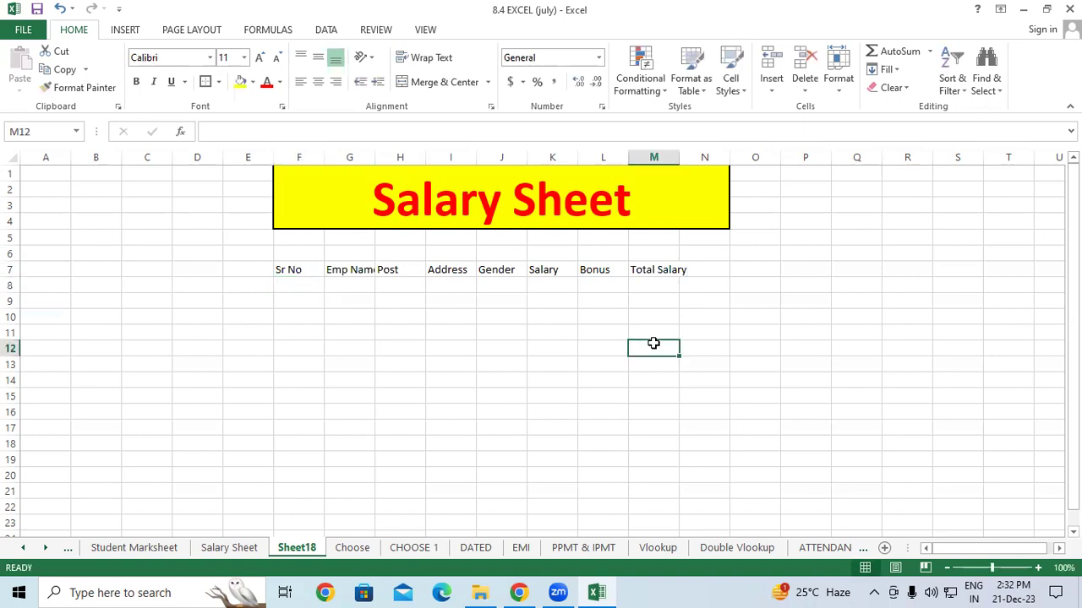
drag(299, 159, 649, 166)
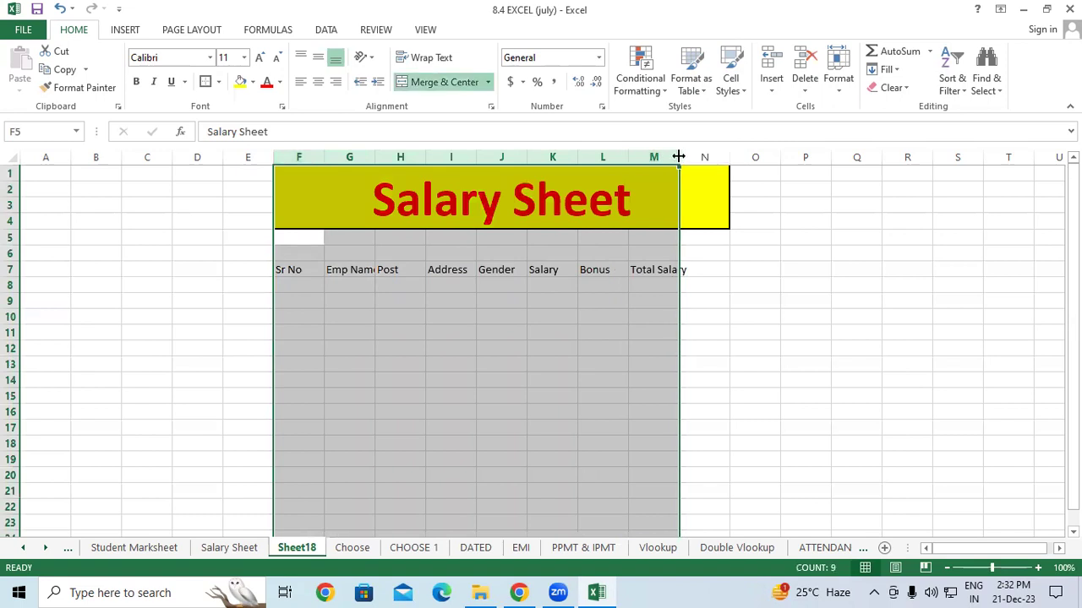
click(695, 305)
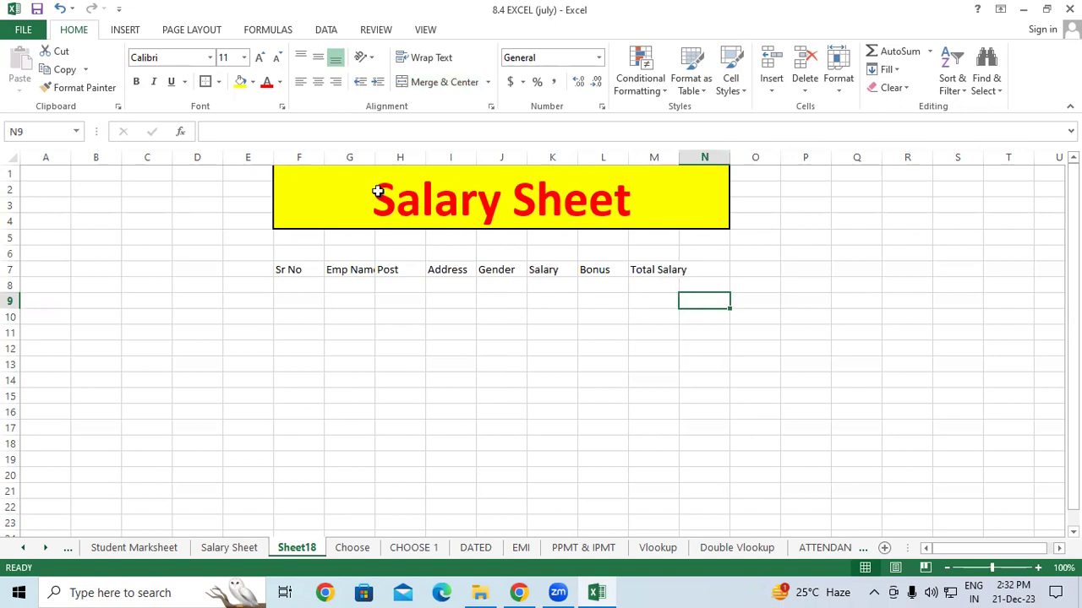
drag(299, 157, 703, 159)
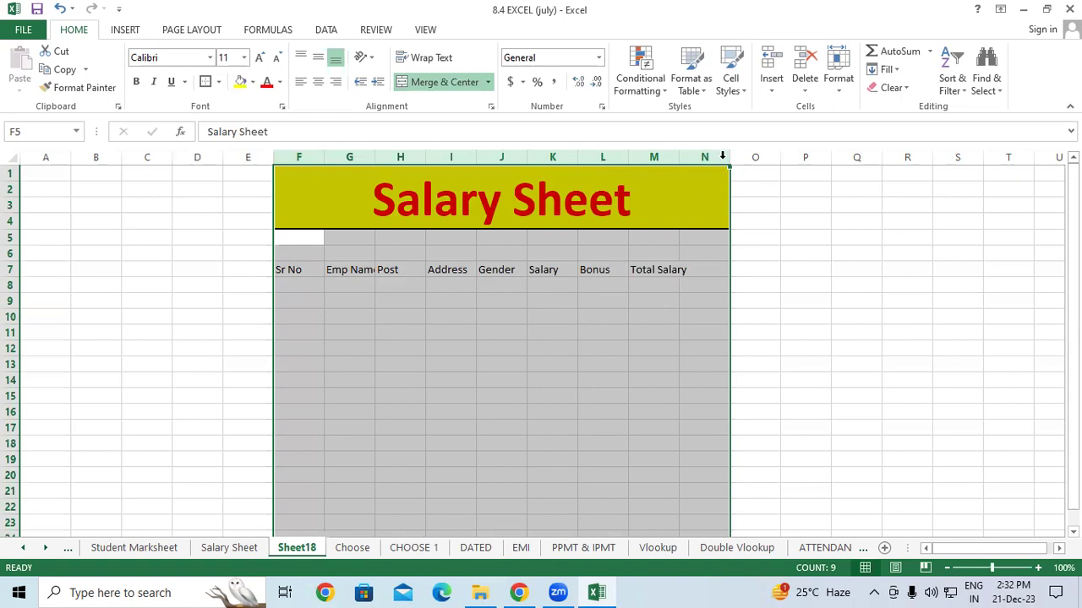
double_click(629, 157)
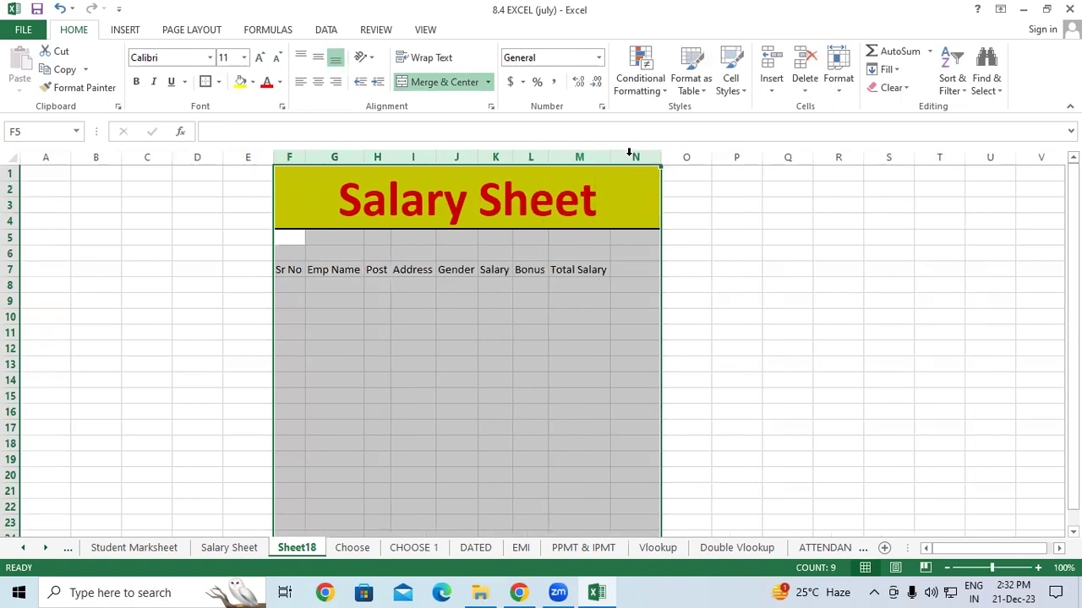
click(540, 374)
drag(290, 271, 584, 275)
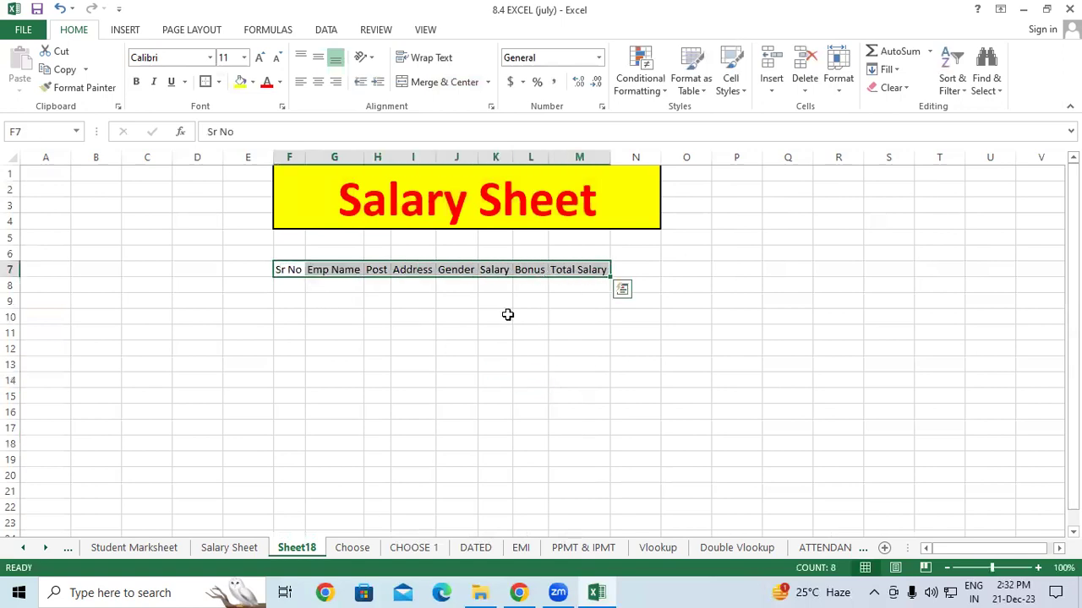
click(317, 379)
click(293, 272)
click(329, 272)
click(377, 271)
click(414, 271)
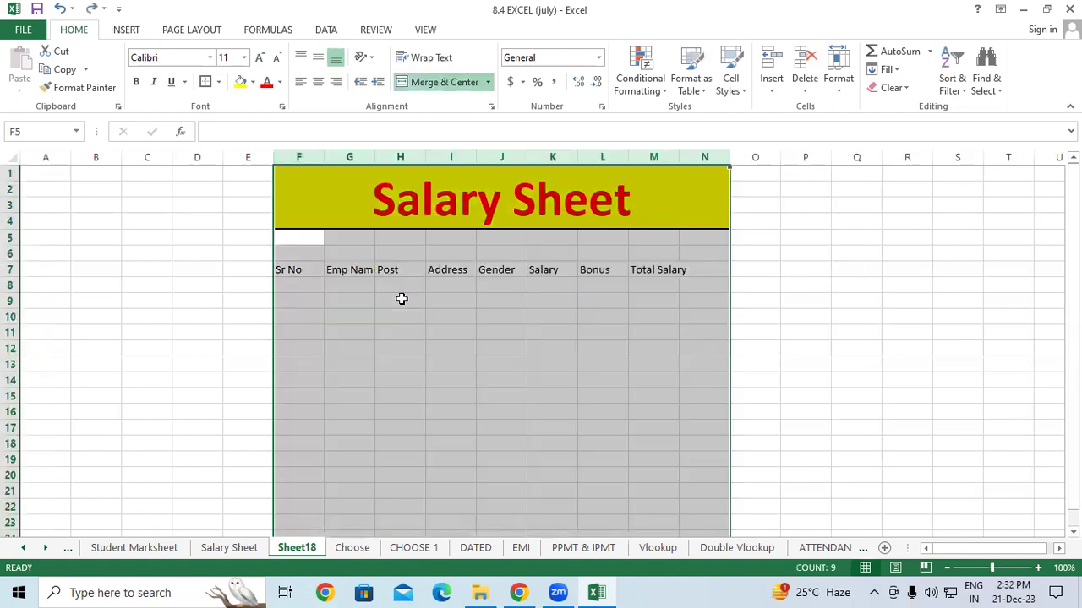
click(401, 299)
drag(291, 157, 701, 161)
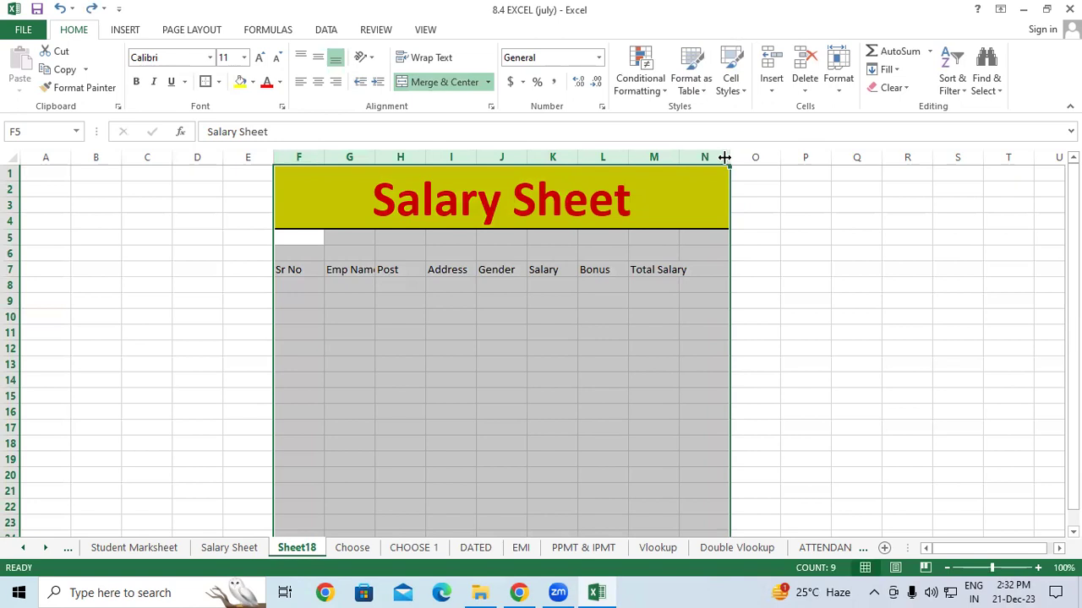
click(465, 364)
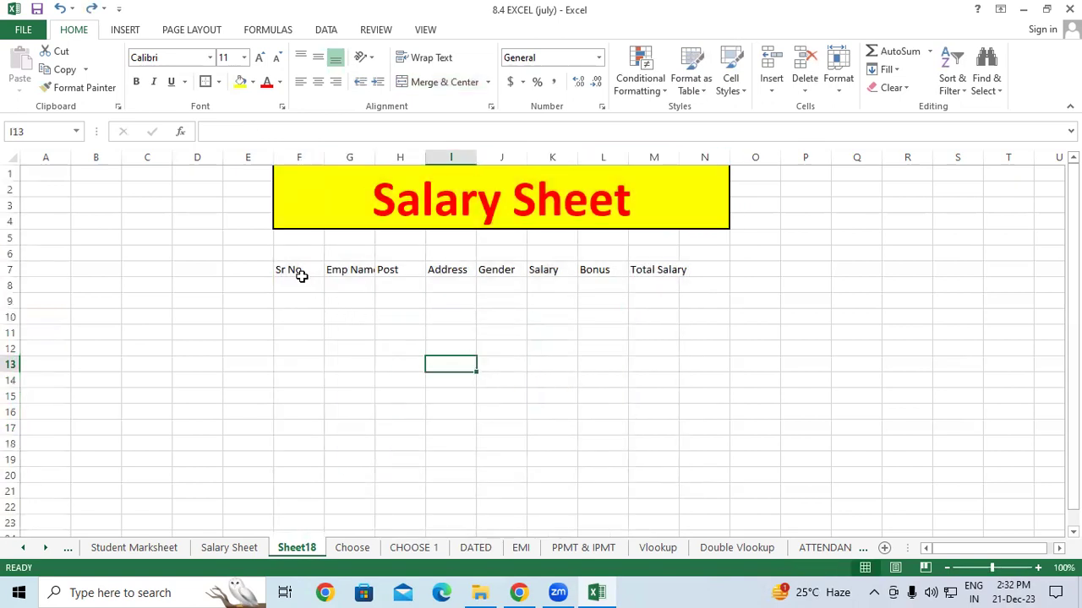
drag(302, 277, 670, 270)
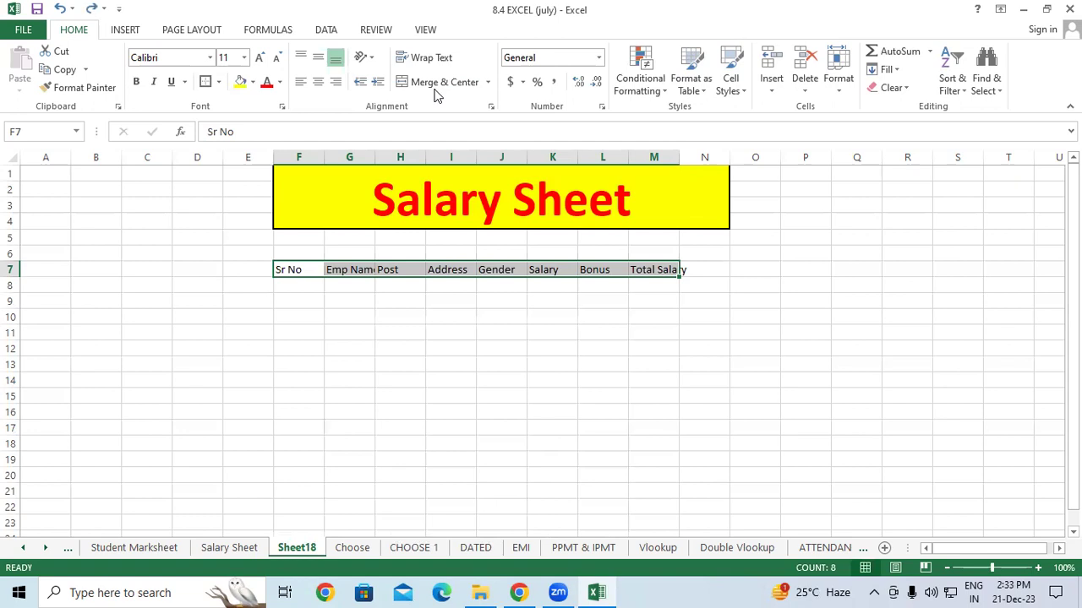
mouse_move(276, 432)
mouse_down()
mouse_move(306, 370)
mouse_move(324, 382)
mouse_up()
mouse_move(328, 328)
mouse_down()
mouse_move(347, 380)
mouse_move(351, 338)
mouse_up()
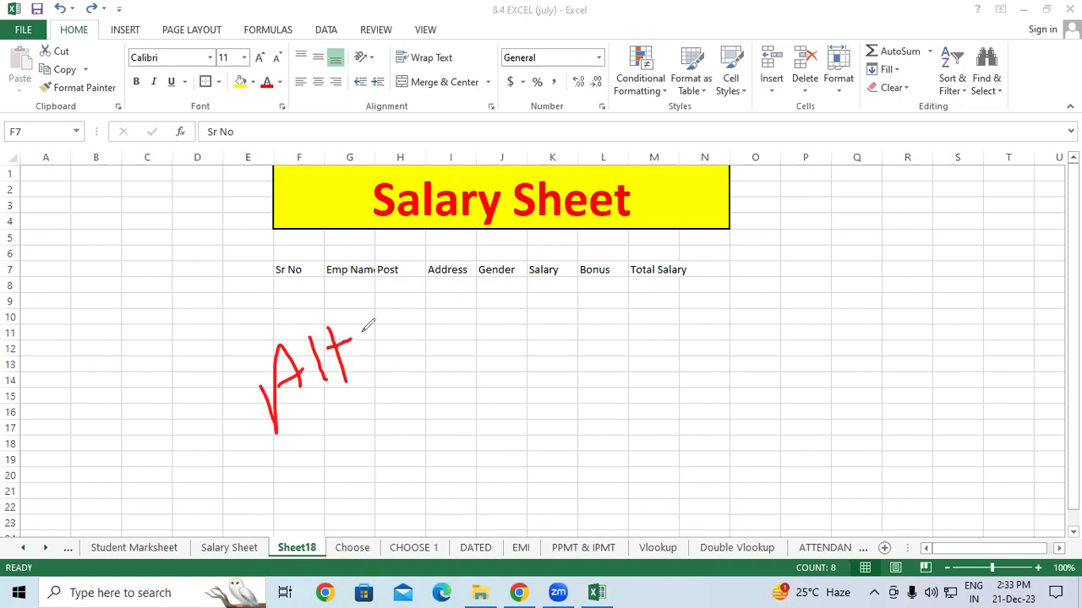
mouse_move(388, 288)
mouse_down()
mouse_move(404, 363)
mouse_move(418, 318)
mouse_up()
drag(472, 274, 464, 275)
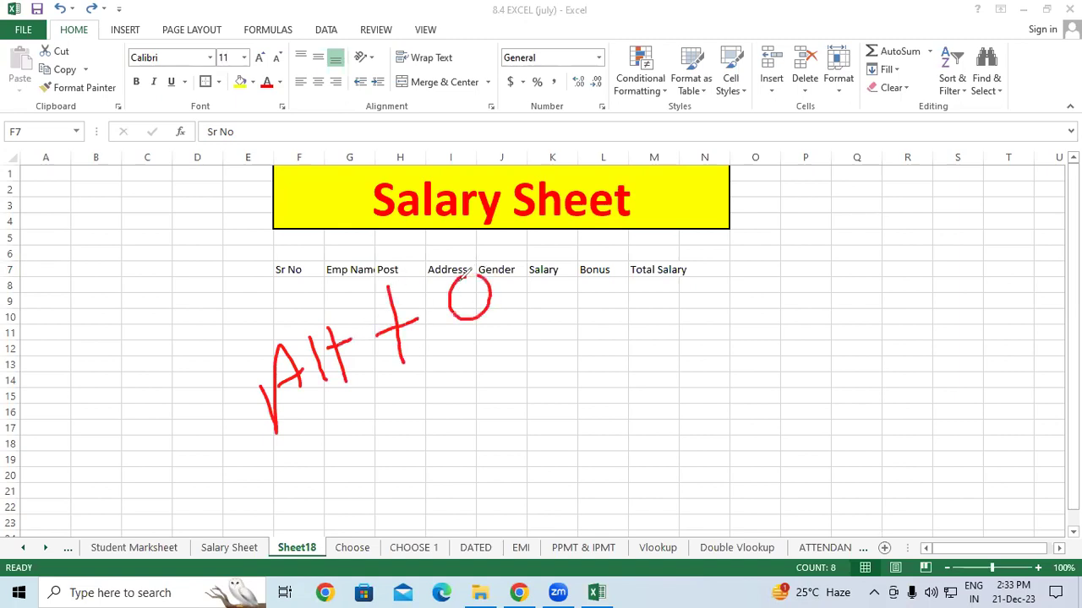
drag(333, 411, 479, 340)
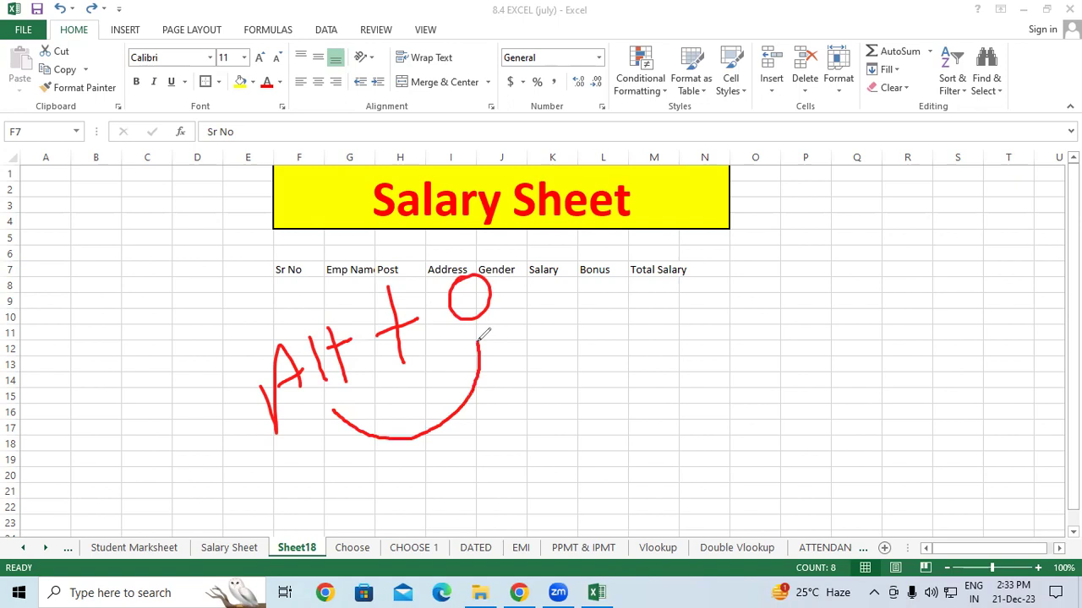
drag(529, 292, 534, 324)
mouse_move(605, 231)
mouse_down()
mouse_move(586, 245)
mouse_move(623, 270)
mouse_move(703, 230)
mouse_move(707, 242)
mouse_up()
drag(680, 232, 700, 223)
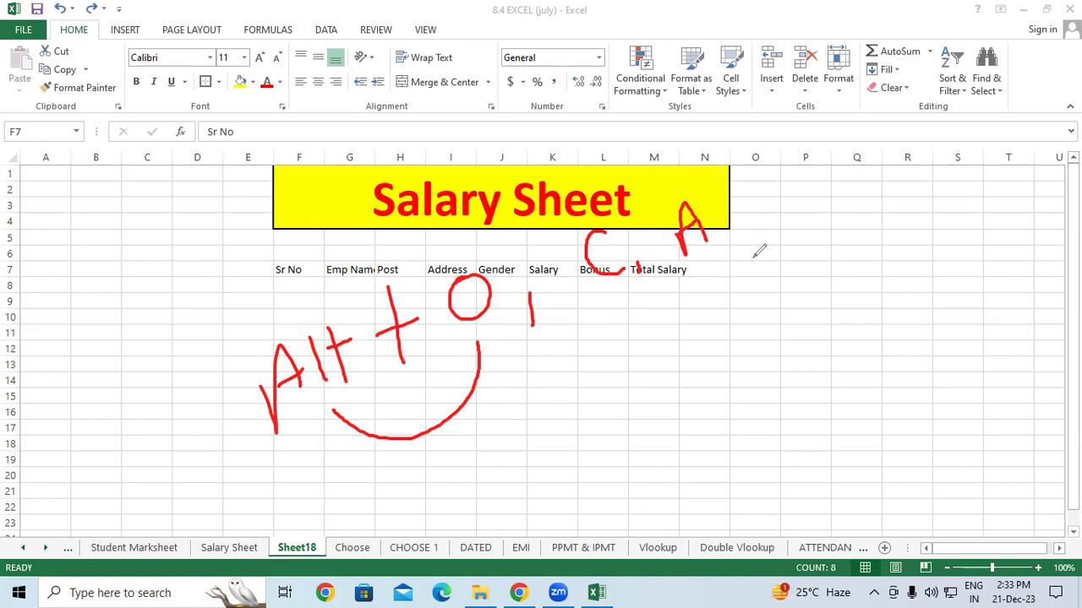
drag(326, 411, 479, 370)
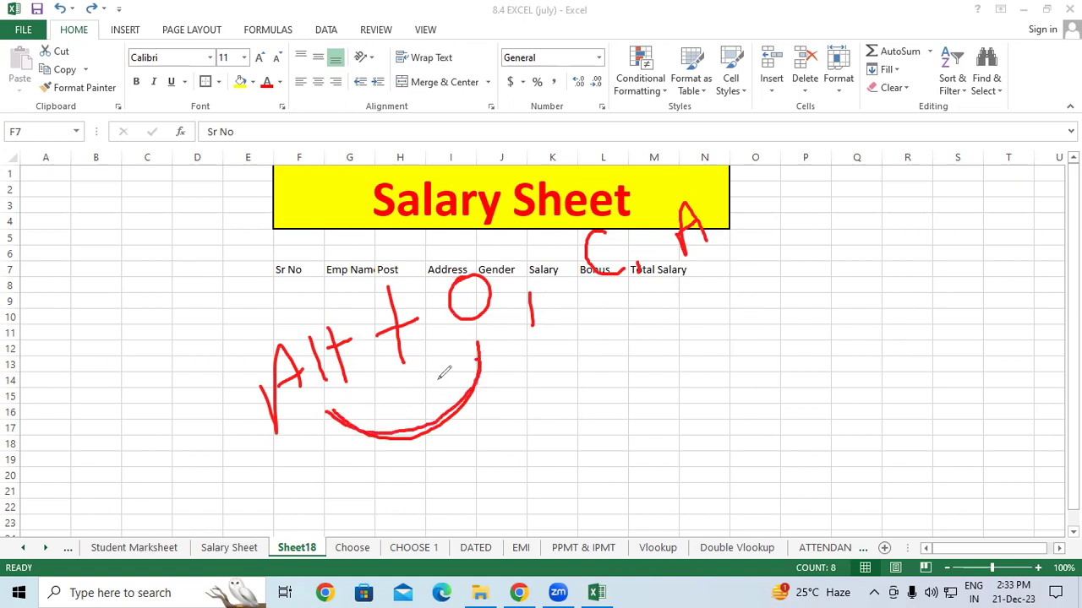
drag(625, 293, 594, 313)
drag(733, 247, 693, 282)
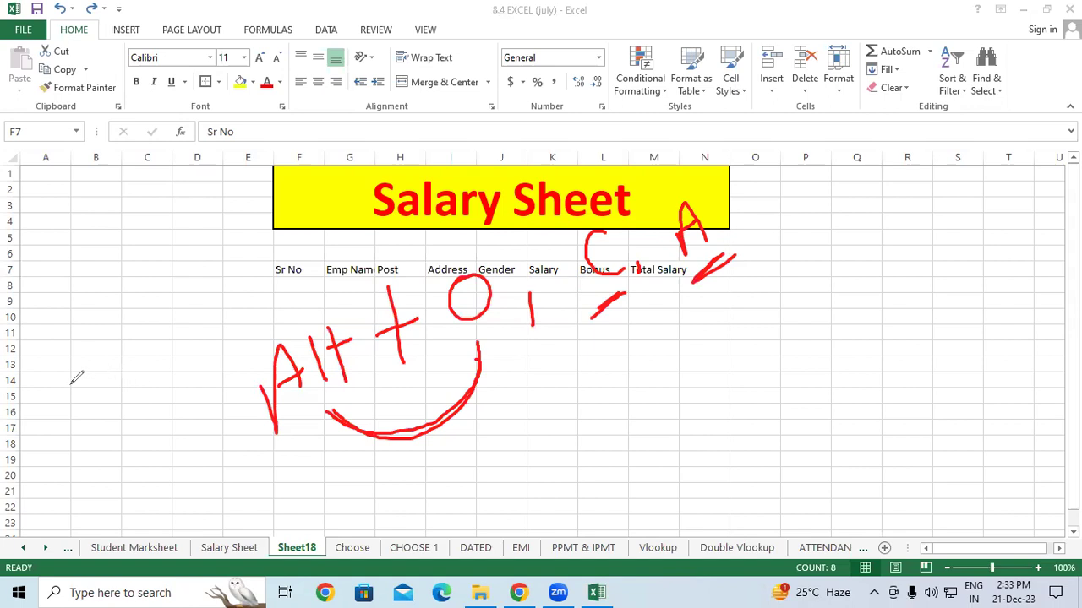
key(Escape)
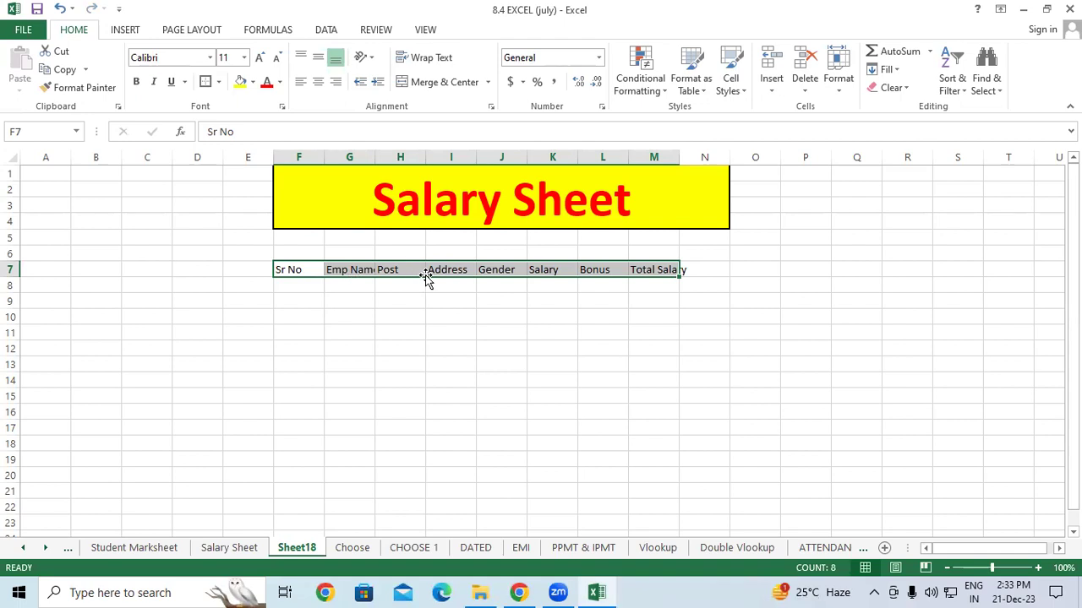
Step: AutoFit column widths for columns F through M with Alt+O, C, A
key(alt+o)
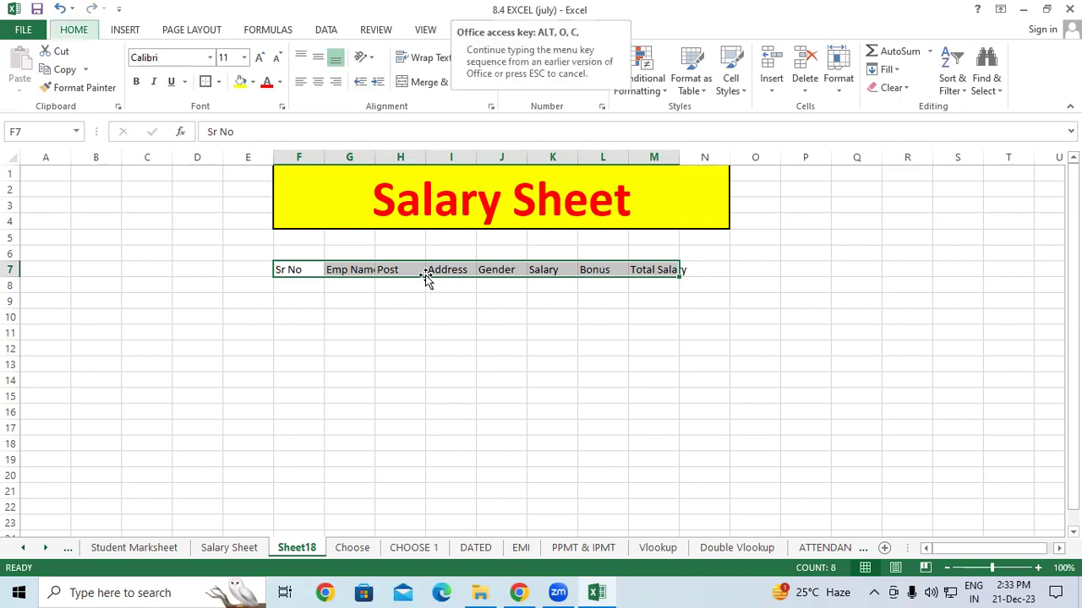
key(c)
key(a)
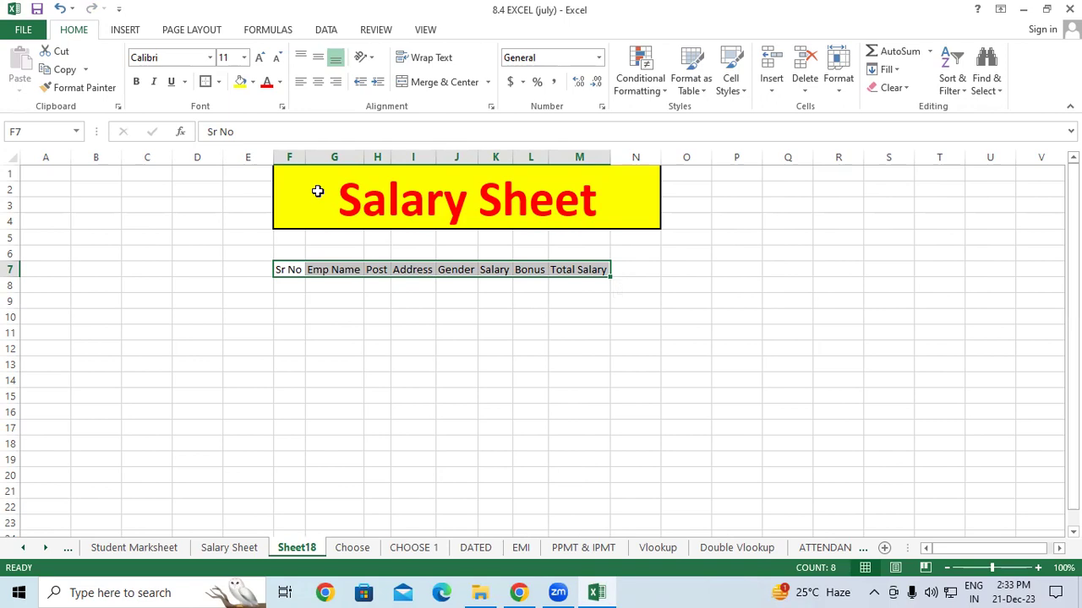
drag(289, 157, 563, 156)
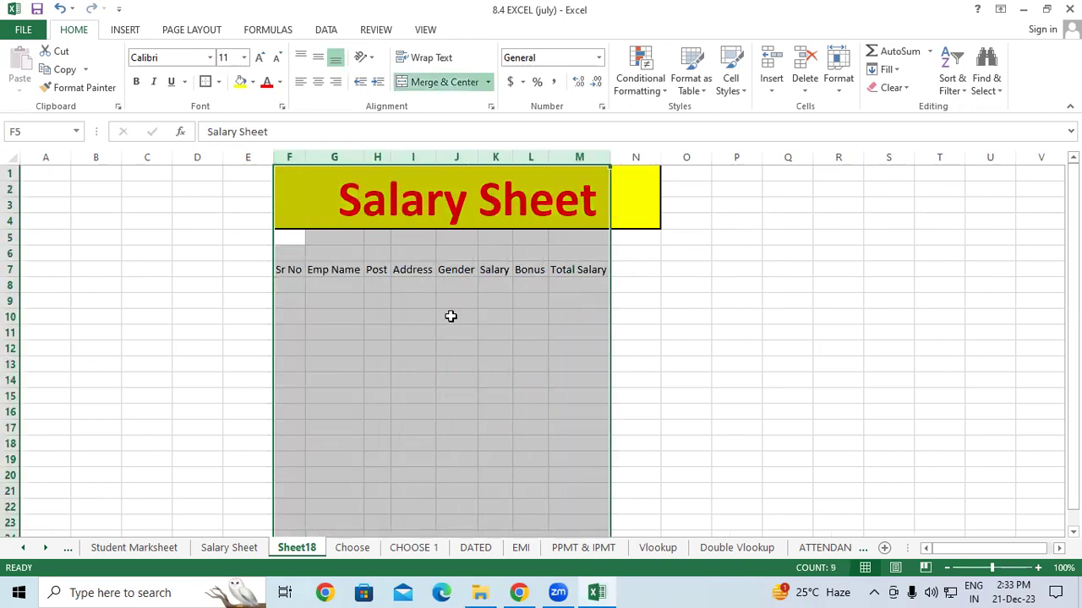
click(429, 376)
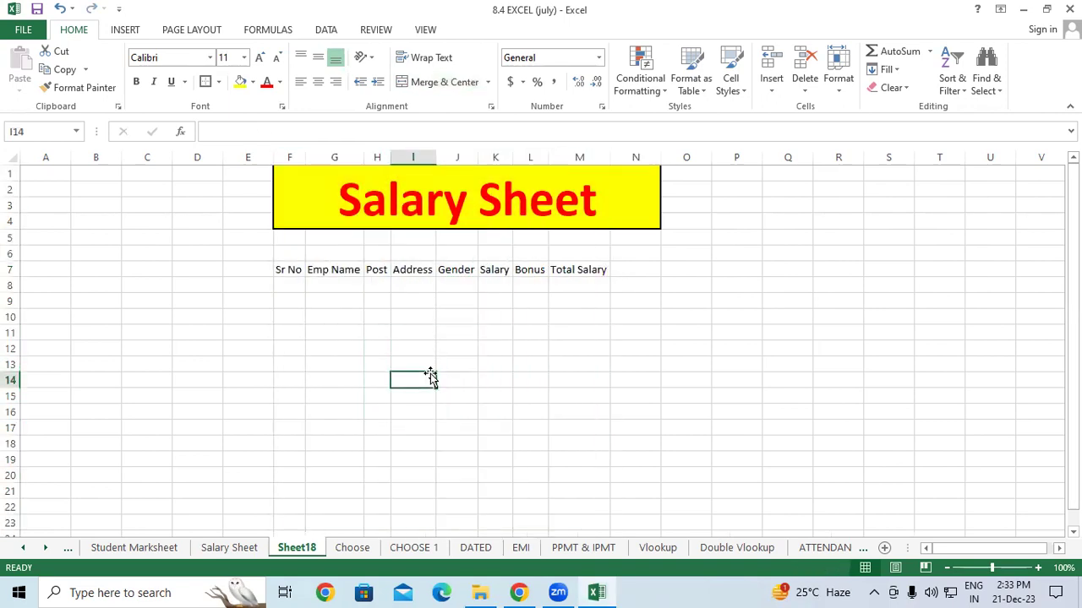
Step: Select the table area from the headers to row 13 and AutoFit its column widths again
click(381, 343)
mouse_move(288, 269)
mouse_down()
mouse_move(604, 346)
mouse_move(605, 271)
mouse_up()
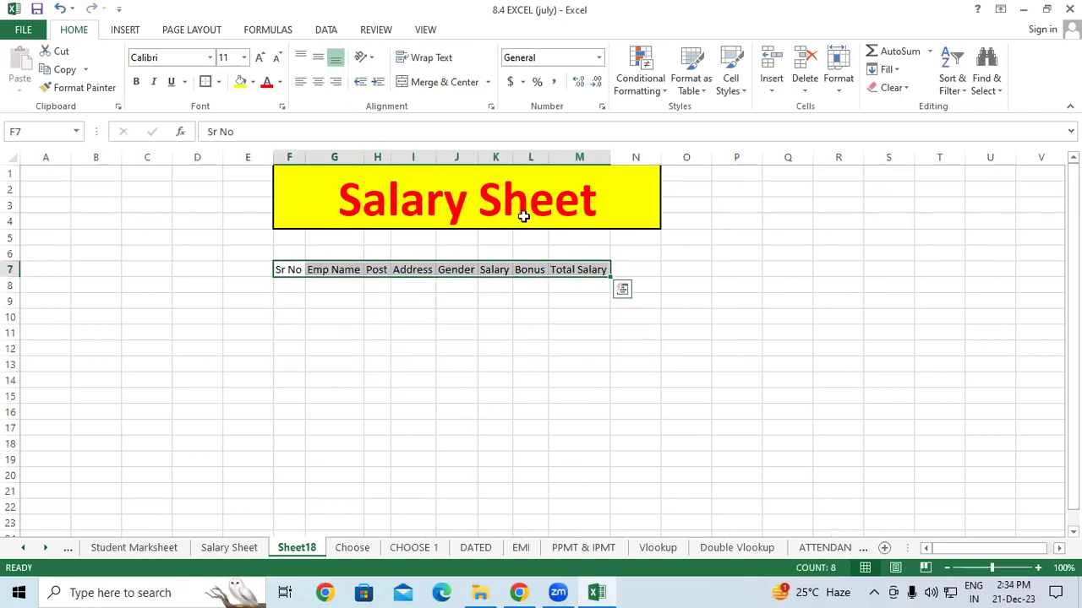
key(alt+o)
key(c)
key(a)
mouse_move(149, 457)
mouse_down()
mouse_move(142, 404)
mouse_move(192, 440)
mouse_up()
mouse_move(194, 387)
mouse_down()
mouse_move(205, 437)
mouse_move(211, 405)
mouse_up()
mouse_move(234, 353)
mouse_down()
mouse_move(256, 411)
mouse_move(288, 340)
mouse_move(344, 367)
mouse_up()
mouse_move(391, 281)
mouse_down()
mouse_move(404, 311)
mouse_move(429, 313)
mouse_move(476, 272)
mouse_move(473, 248)
mouse_up()
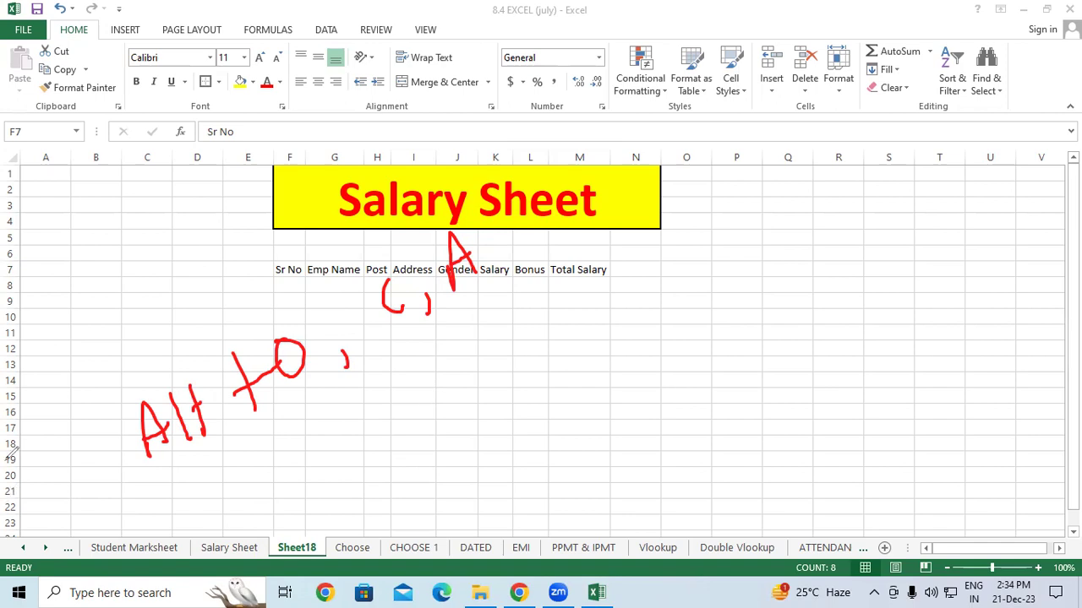
key(Escape)
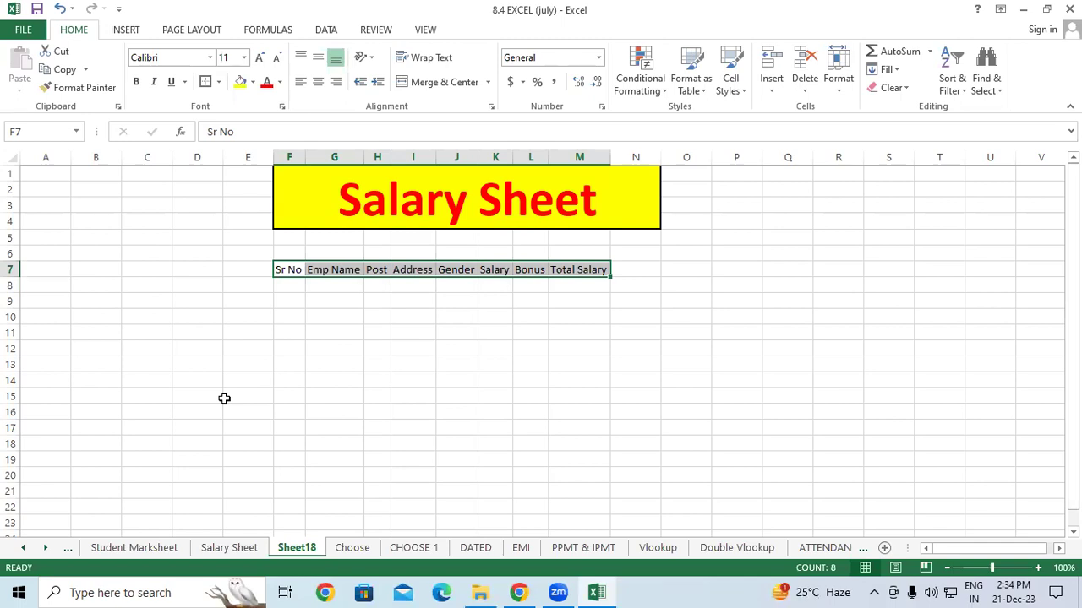
key(ctrl+z)
click(390, 380)
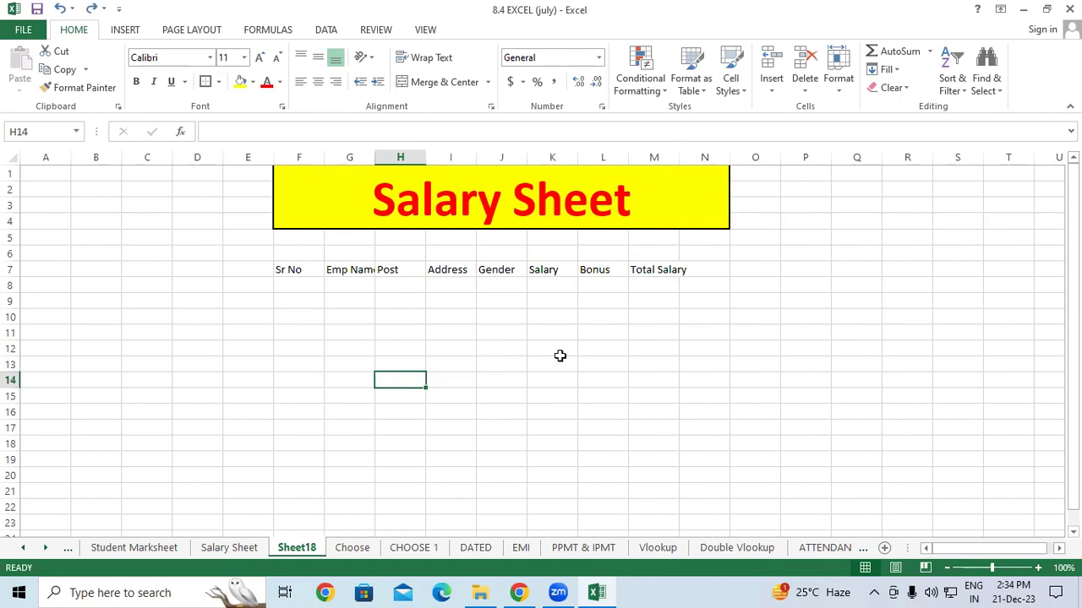
drag(46, 157, 913, 156)
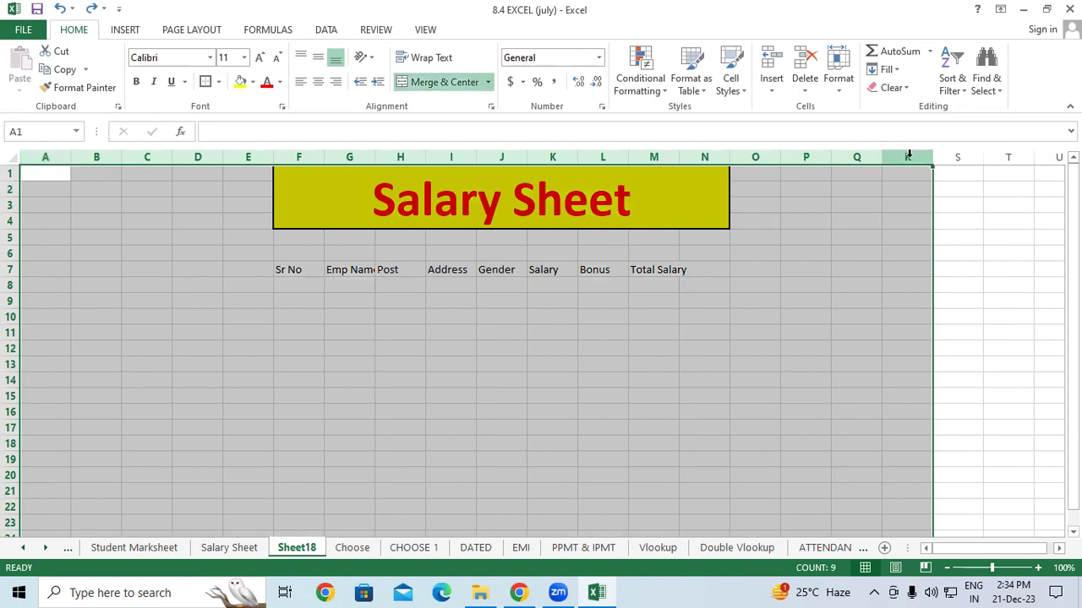
click(863, 285)
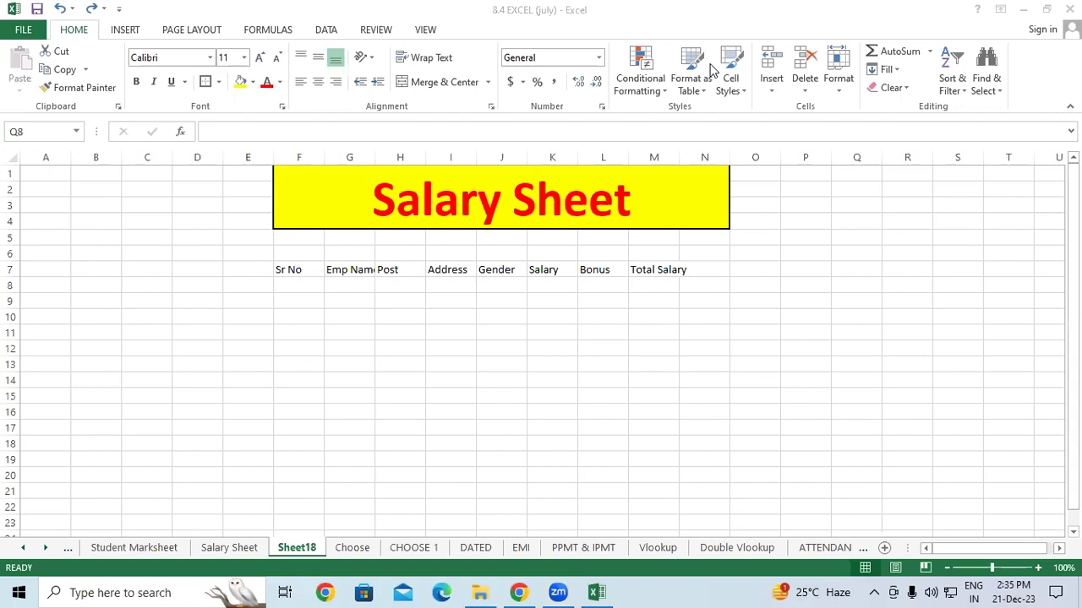
drag(365, 294, 384, 346)
mouse_move(399, 282)
mouse_down()
mouse_move(399, 319)
mouse_move(443, 311)
mouse_up()
drag(453, 260, 457, 280)
mouse_move(493, 246)
mouse_down()
mouse_move(479, 275)
mouse_move(511, 252)
mouse_up()
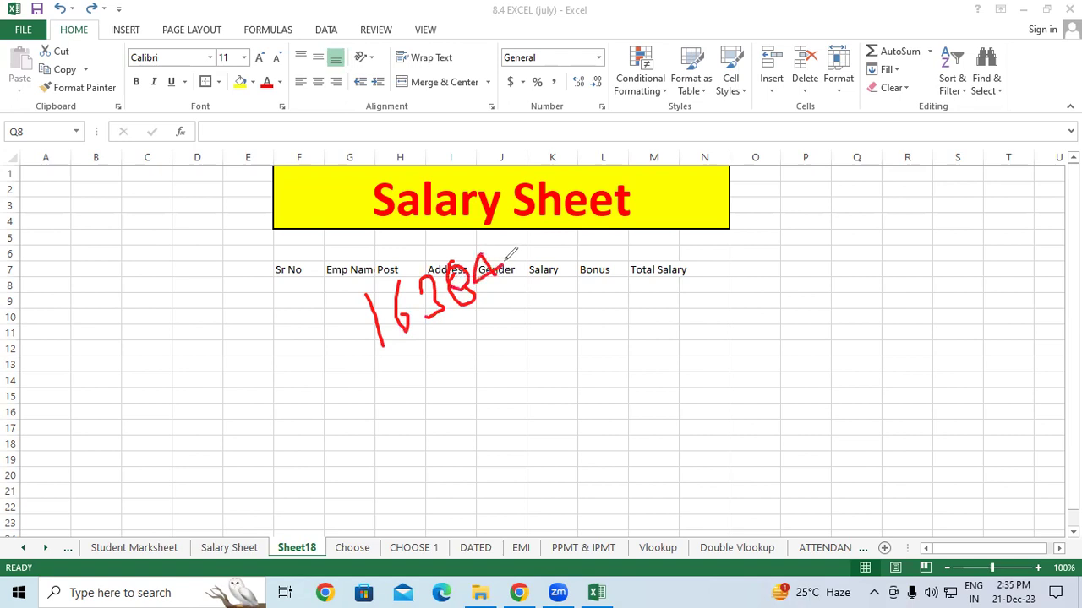
drag(398, 361, 540, 271)
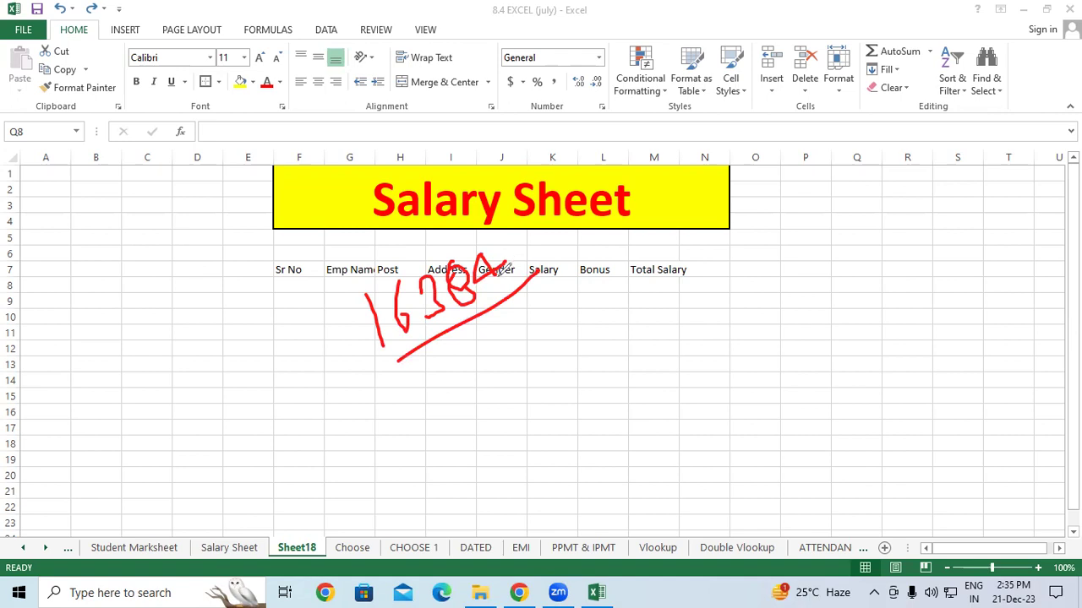
drag(510, 323, 519, 380)
drag(546, 328, 592, 331)
mouse_move(594, 294)
mouse_down()
mouse_move(629, 316)
mouse_move(662, 282)
mouse_move(686, 315)
mouse_up()
mouse_move(718, 260)
mouse_down()
mouse_move(710, 292)
mouse_move(717, 283)
mouse_up()
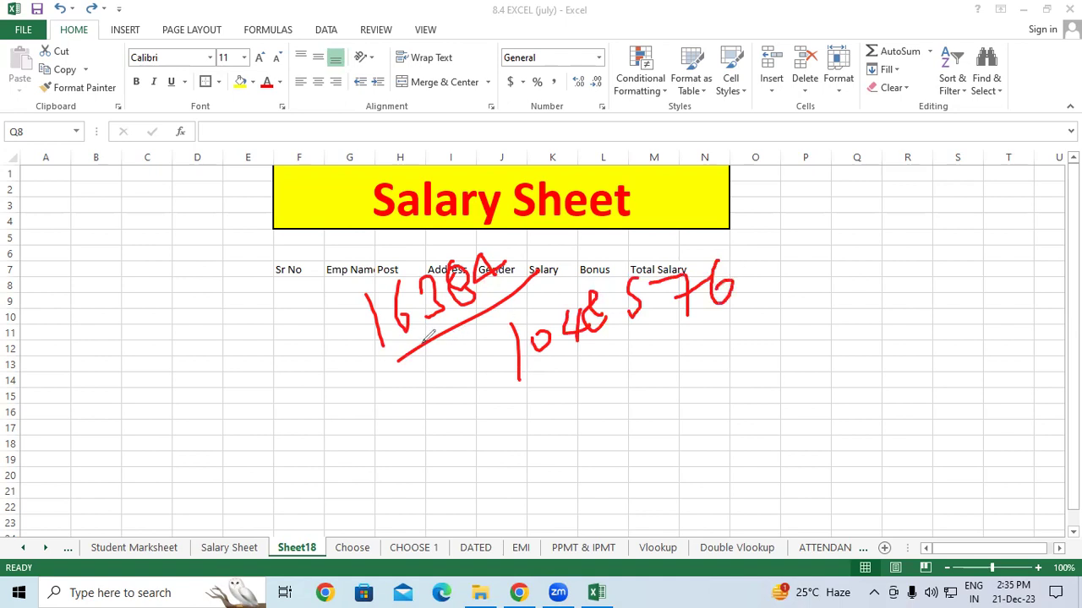
drag(537, 394, 714, 318)
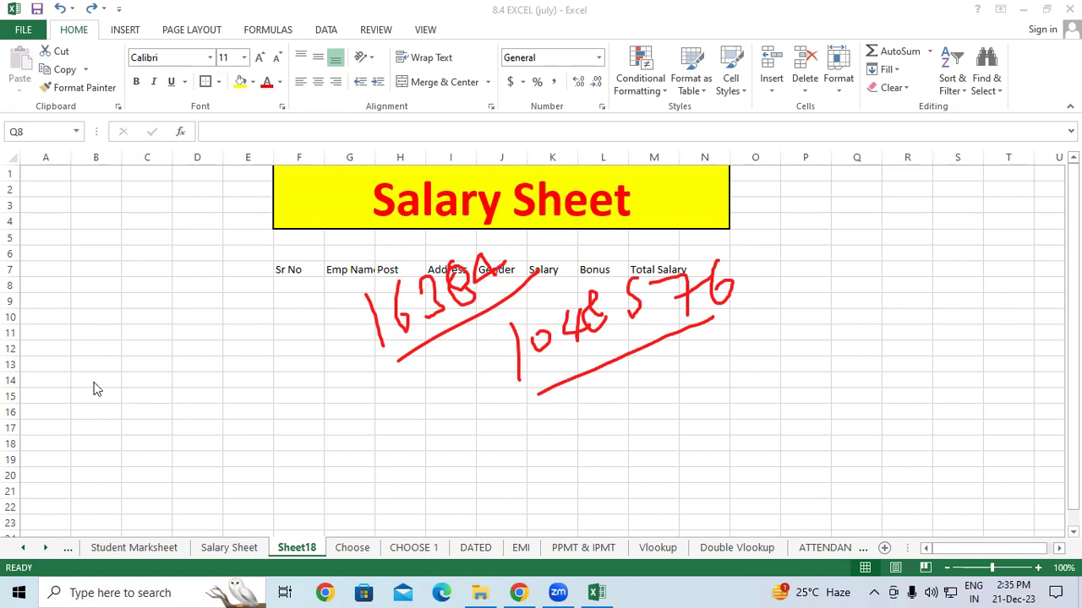
key(Escape)
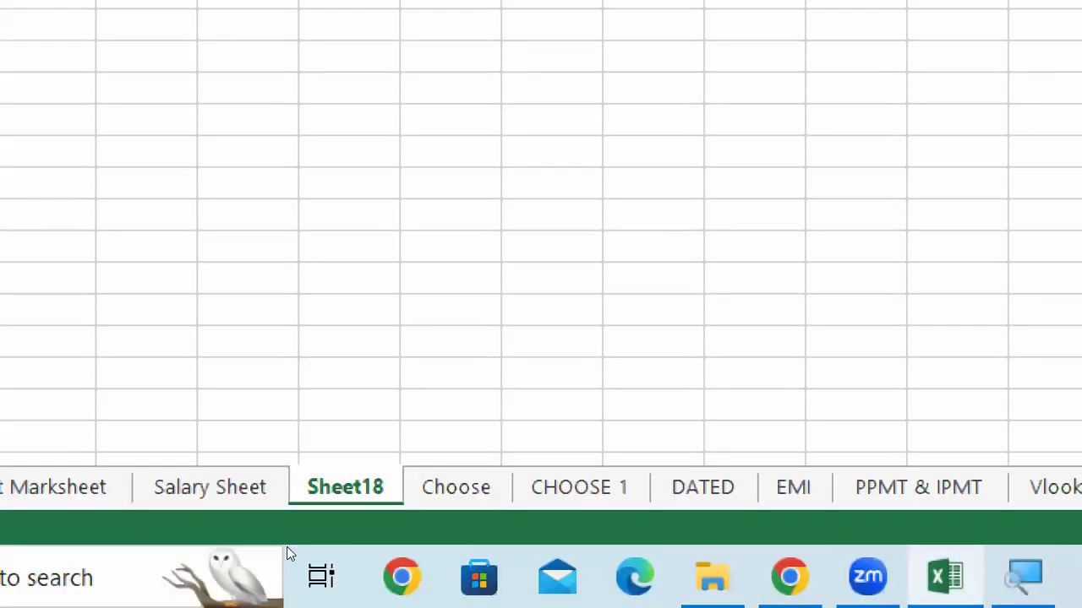
Step: Choose View Code from the Sheet18 tab's context menu to open its VBA code window
right_click(327, 487)
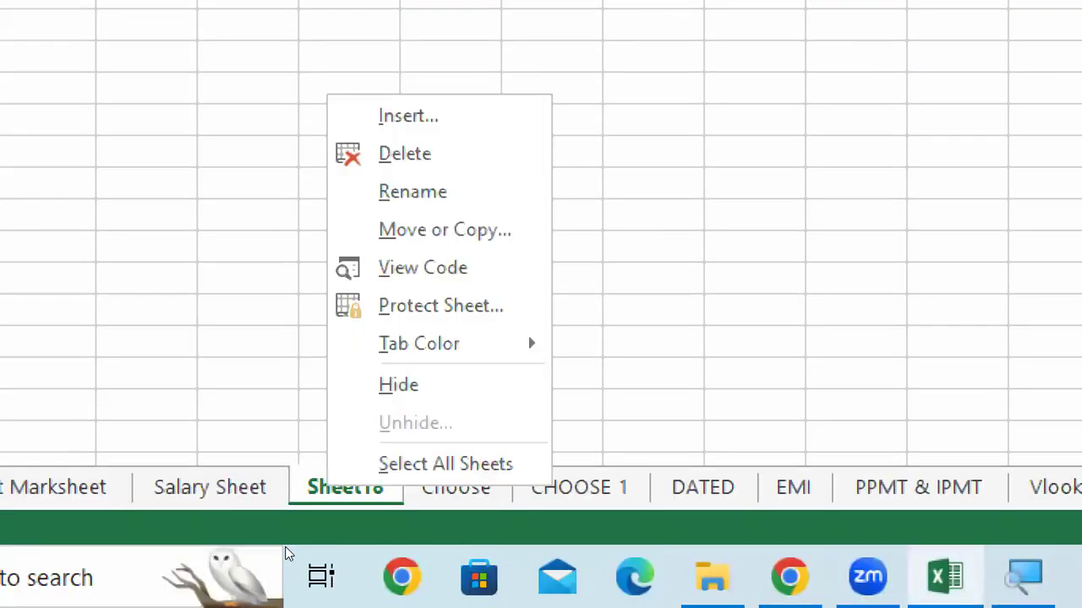
click(249, 512)
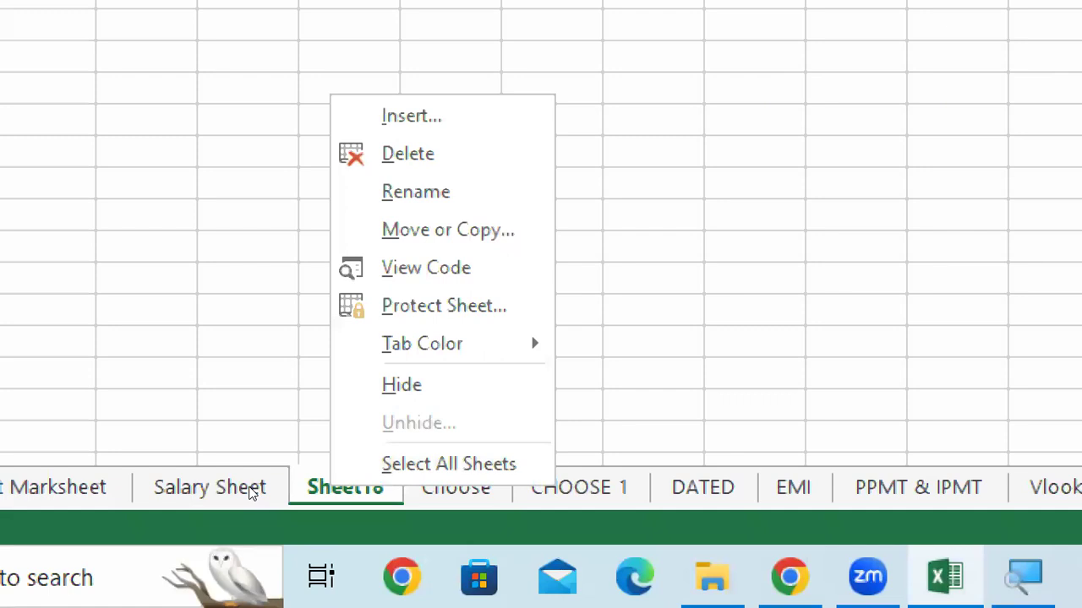
key(Escape)
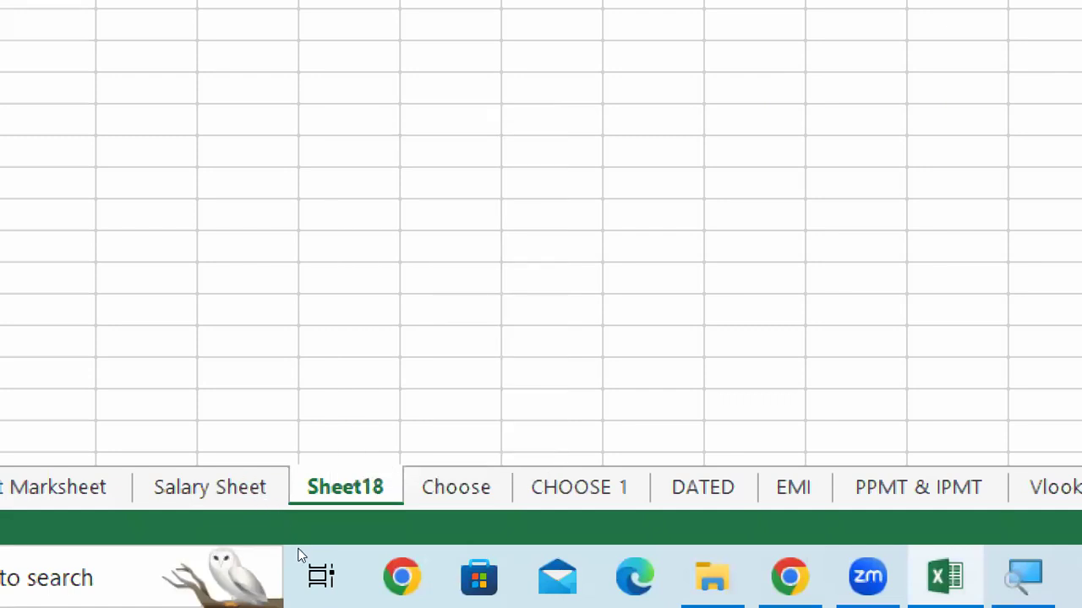
key(shift+F10)
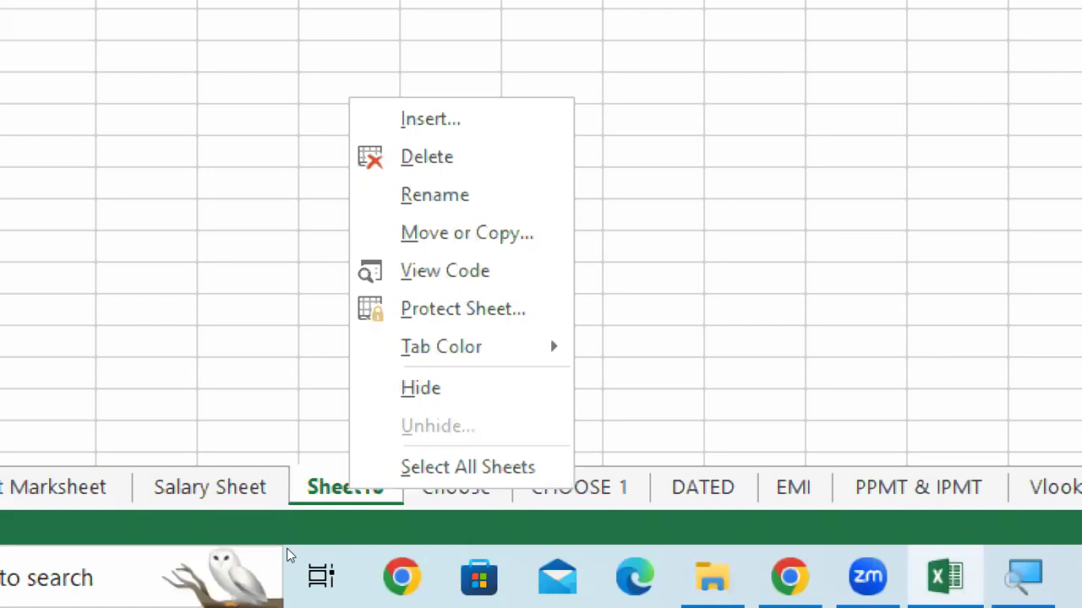
key(Up)
key(Up)
key(Up)
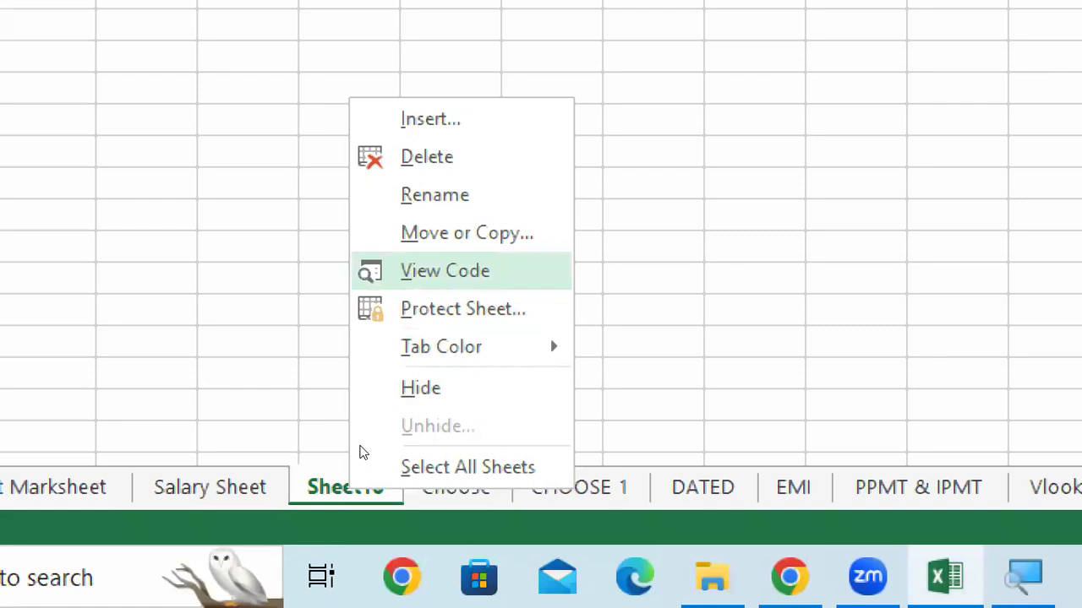
key(Return)
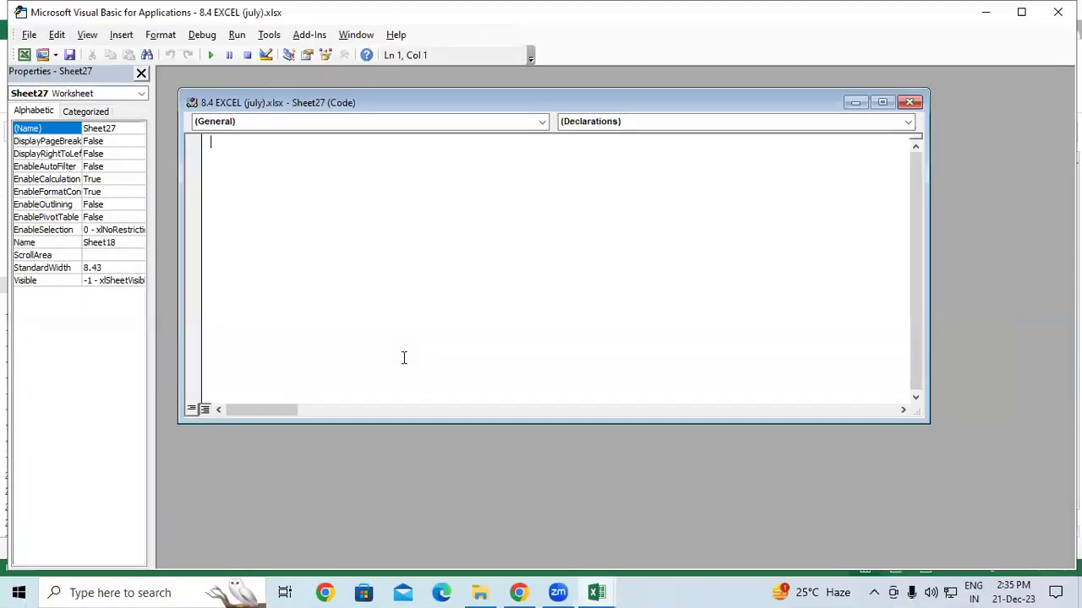
Step: Reopen Sheet18's code and pick Worksheet in the Object list to insert the SelectionChange stub
click(1057, 11)
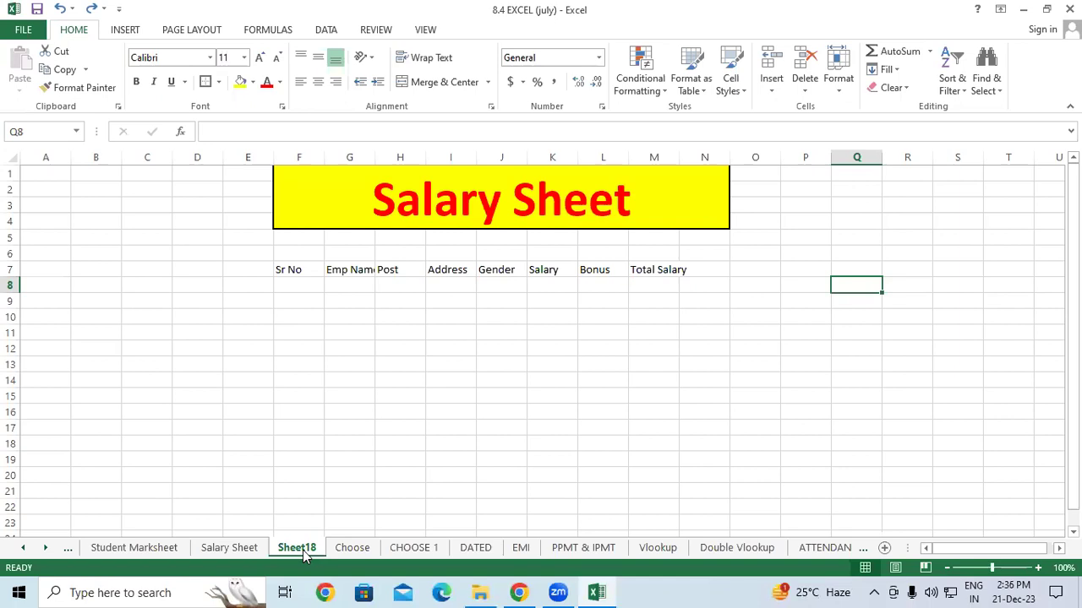
right_click(304, 551)
mouse_move(349, 479)
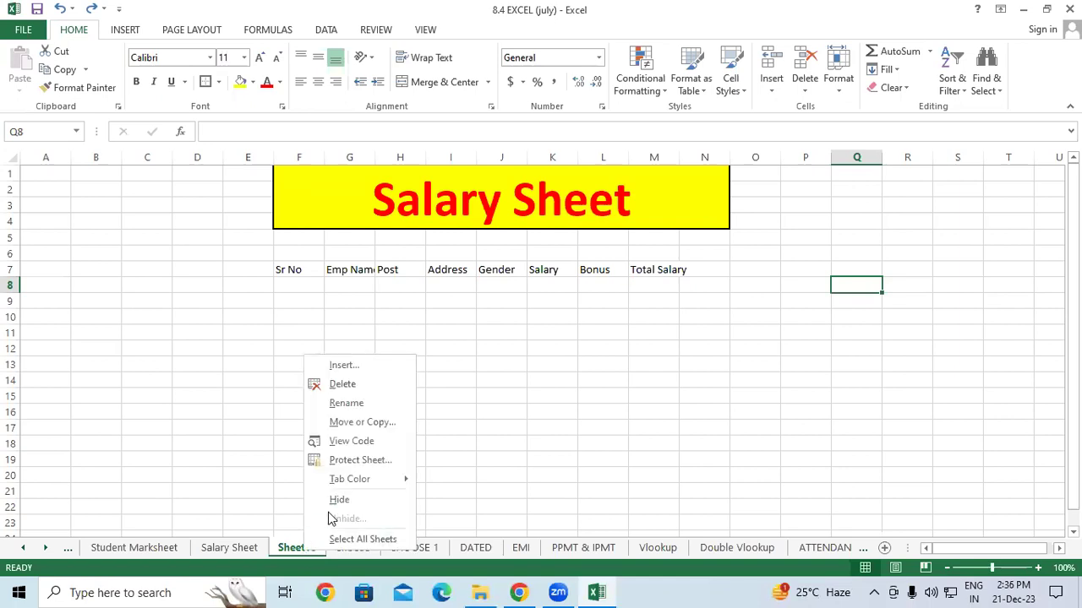
click(359, 443)
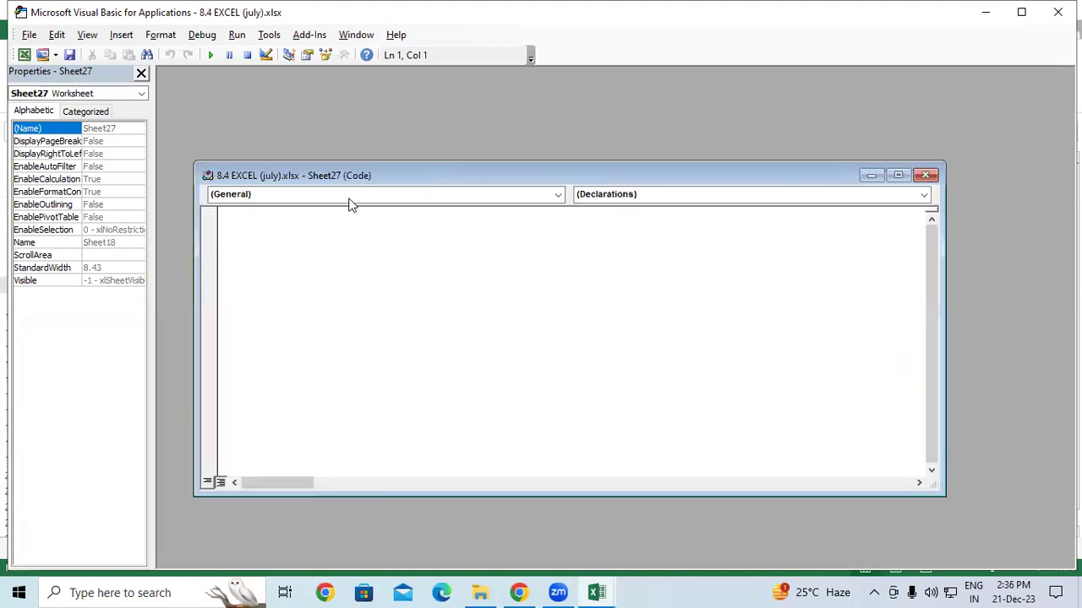
click(292, 202)
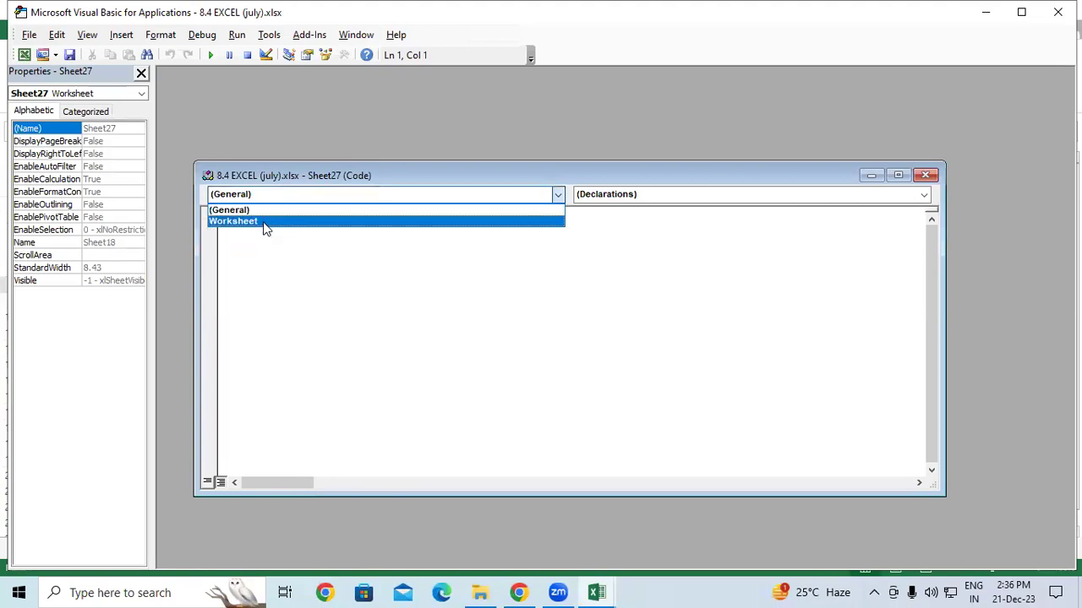
click(264, 223)
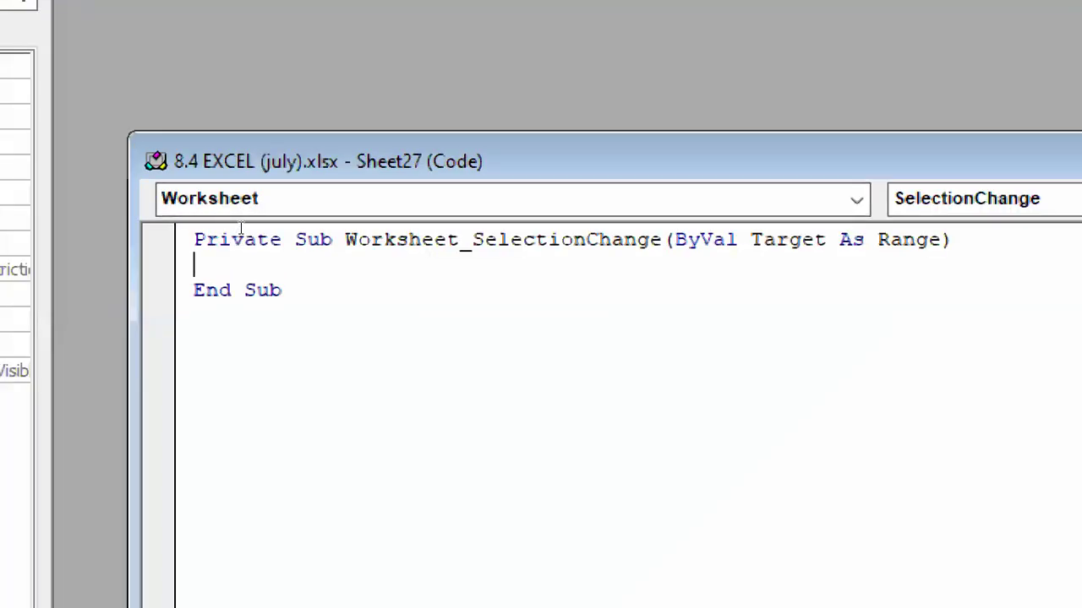
Step: Write Cells.EntireColumn.AutoFit inside Worksheet_SelectionChange and close the VBA editor
text(ce)
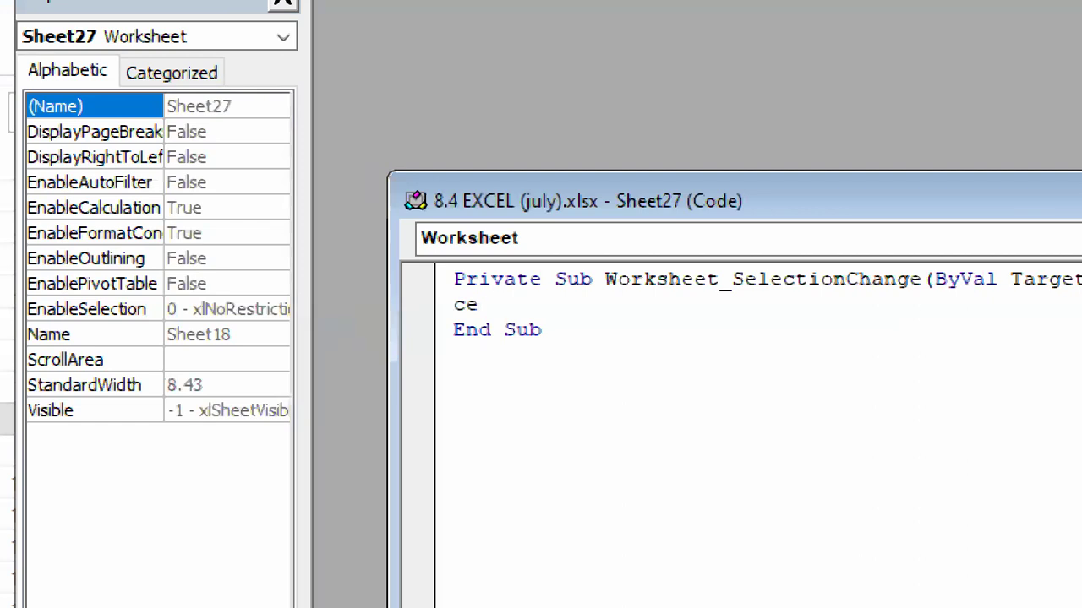
text(laa)
key(BackSpace)
key(BackSpace)
text(ls)
text(.)
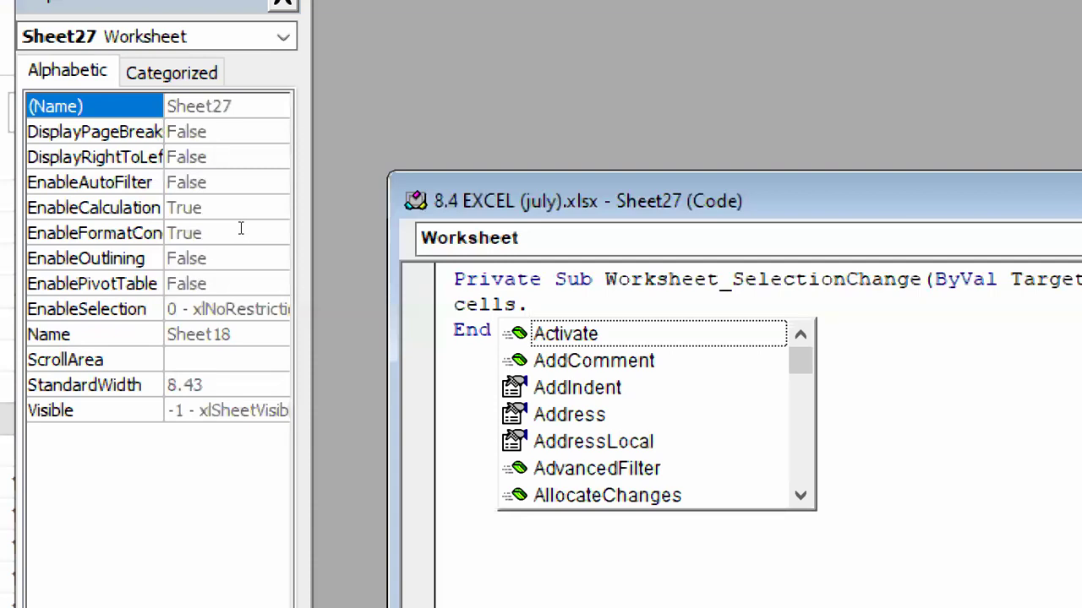
text(ent)
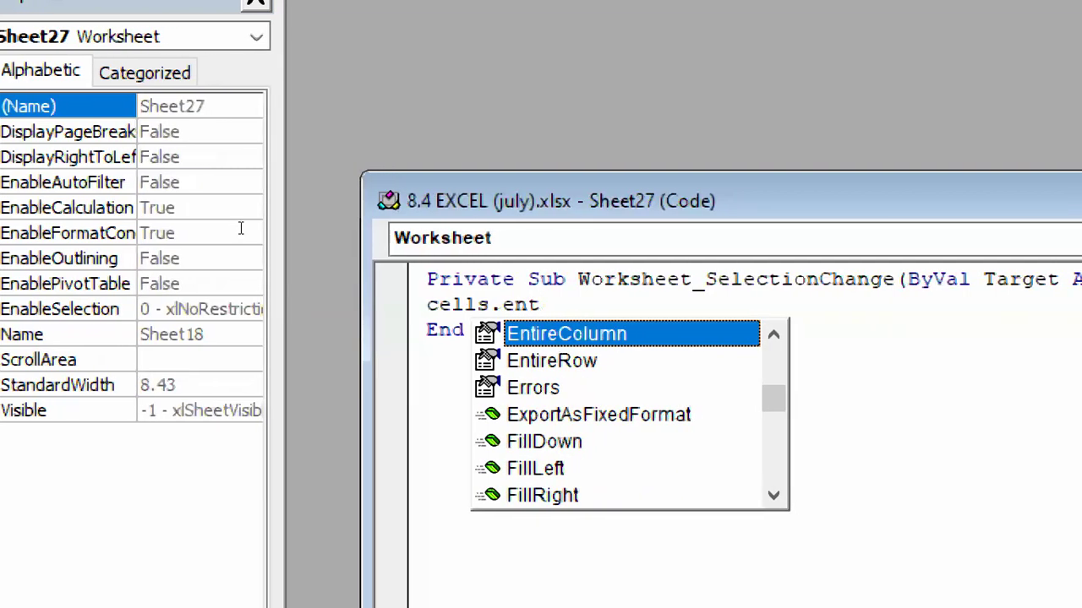
key(Tab)
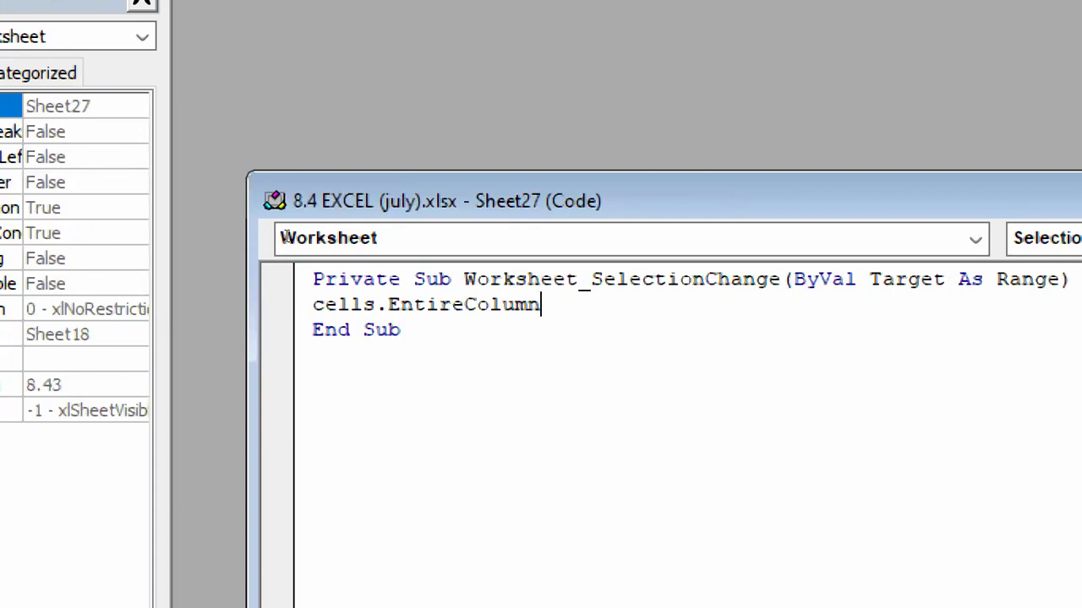
text(.)
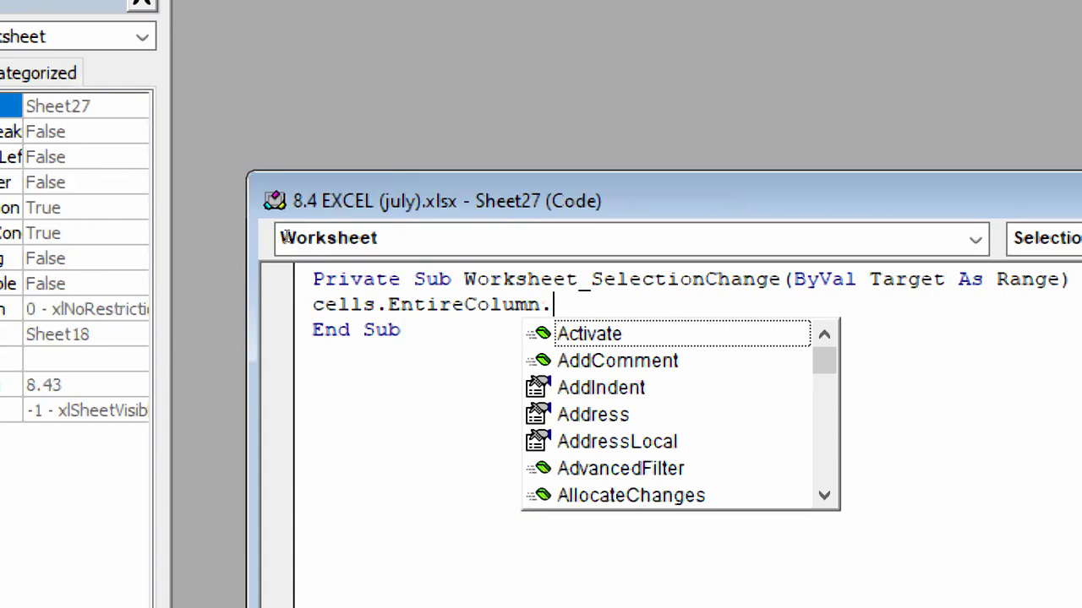
text(aut)
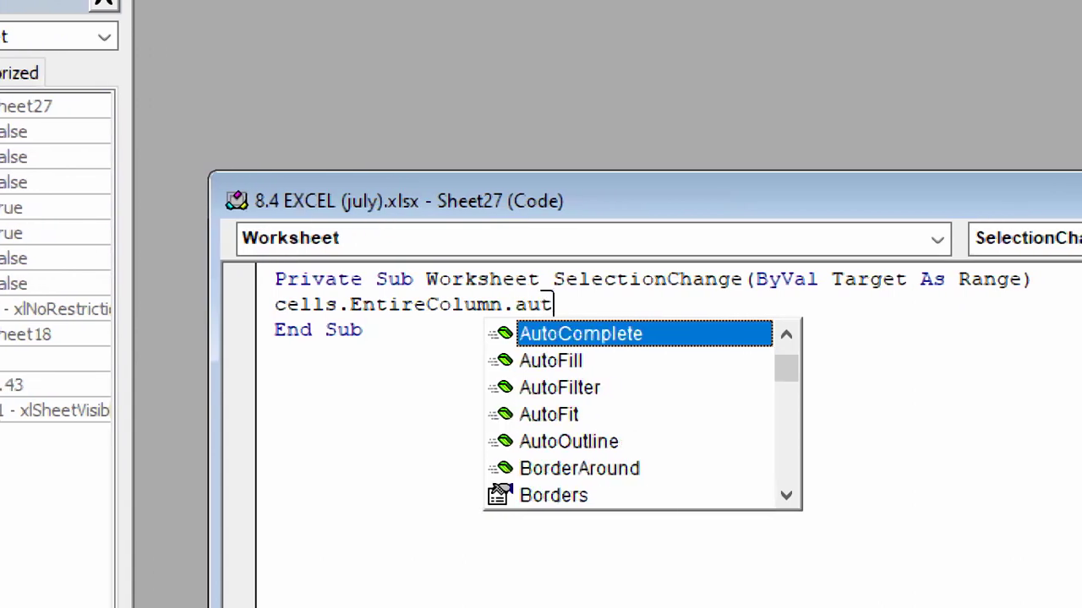
text(o)
key(Down)
key(Down)
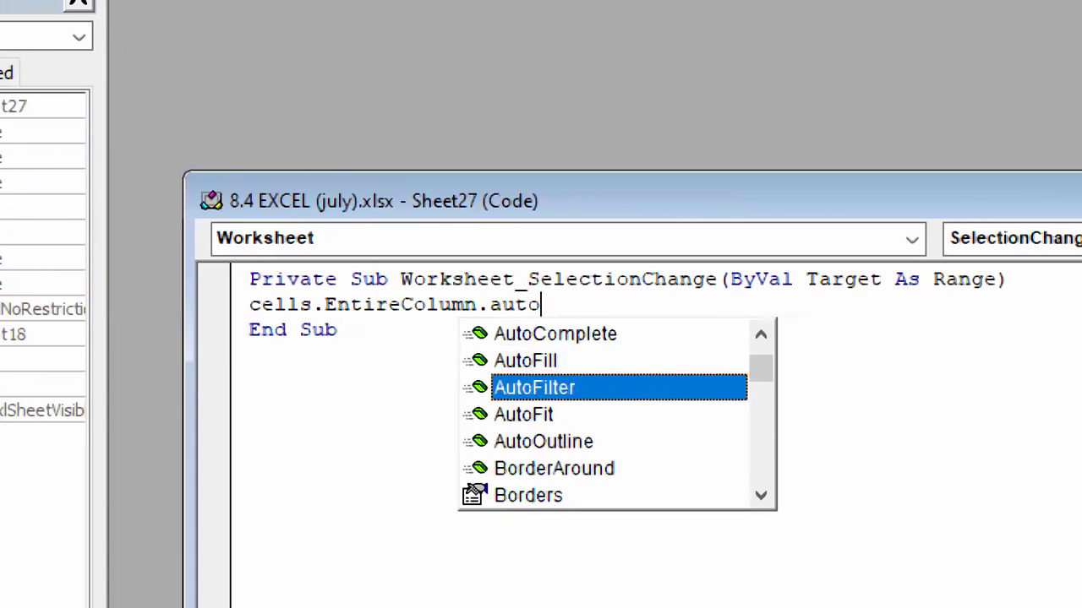
key(Down)
key(Tab)
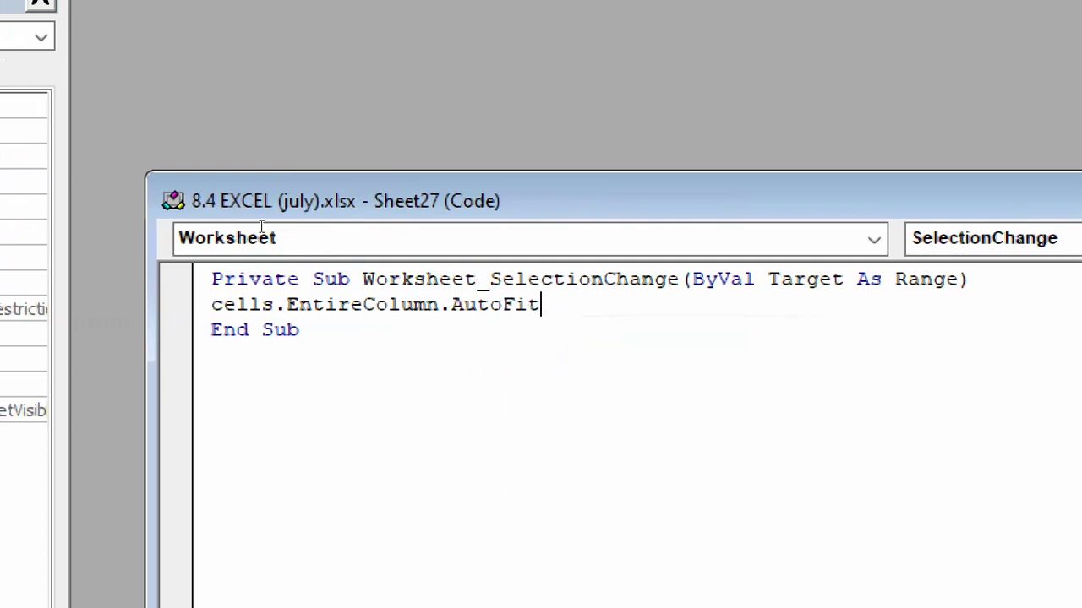
key(ctrl+Left)
key(shift+End)
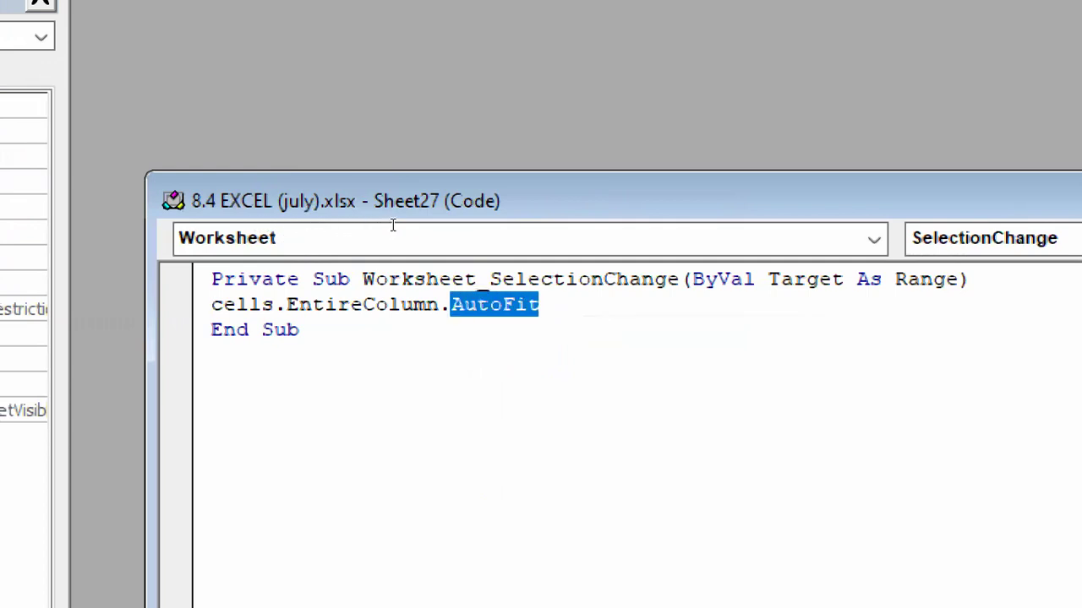
key(End)
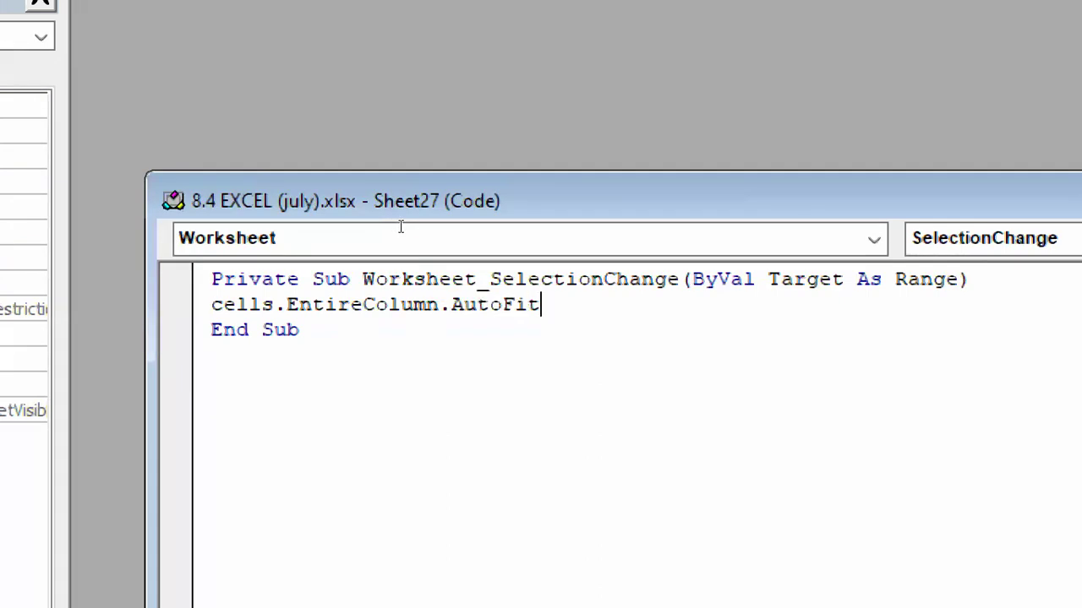
key(Return)
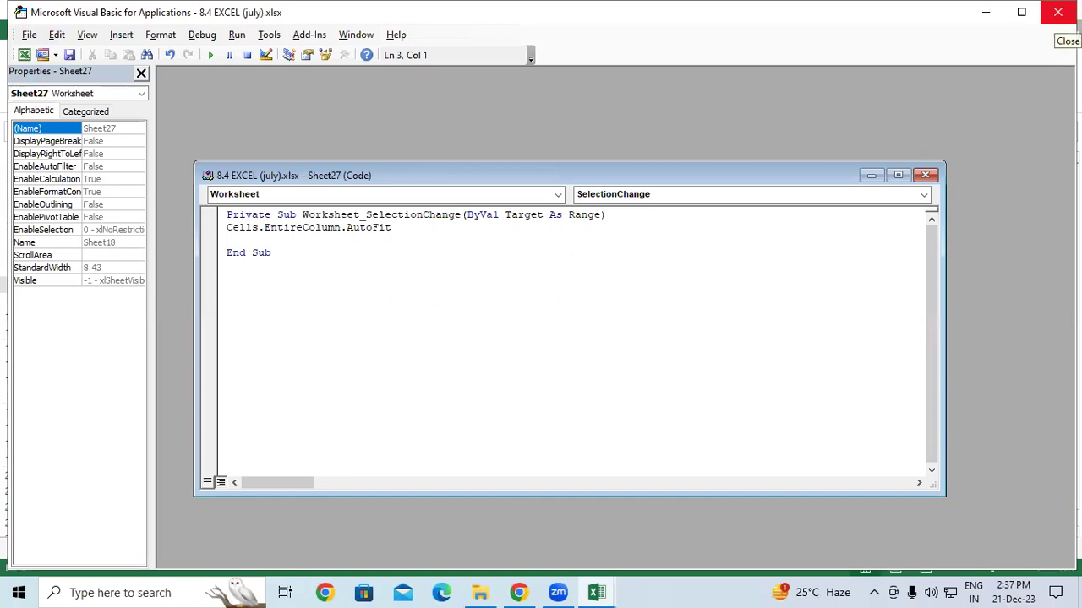
click(1058, 12)
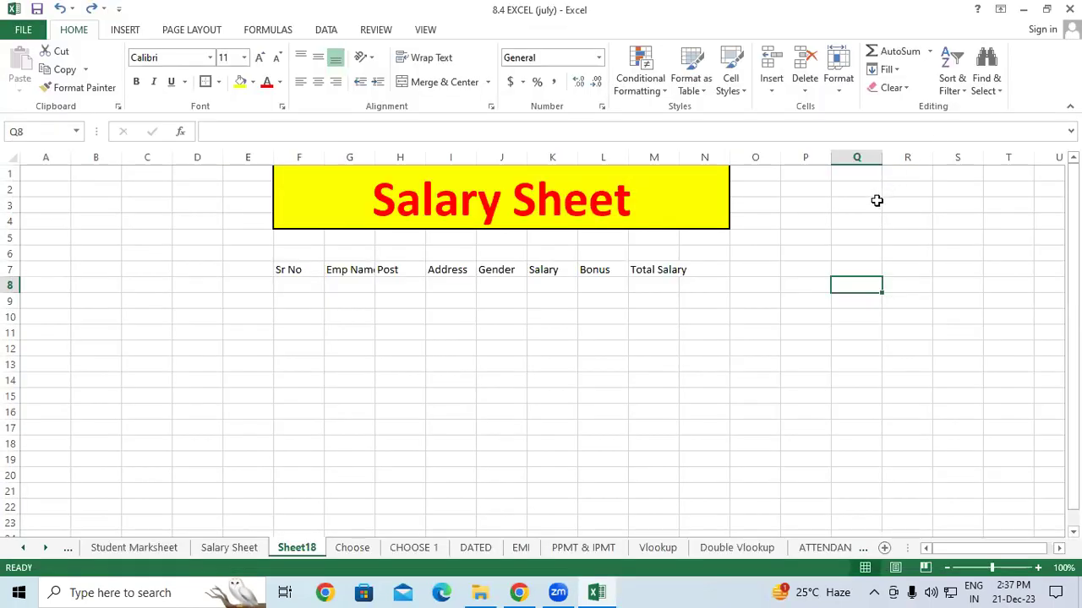
Step: Test the auto-fit macro by entering 1 in Q6 and a long text string in R6
key(ctrl+shift+a)
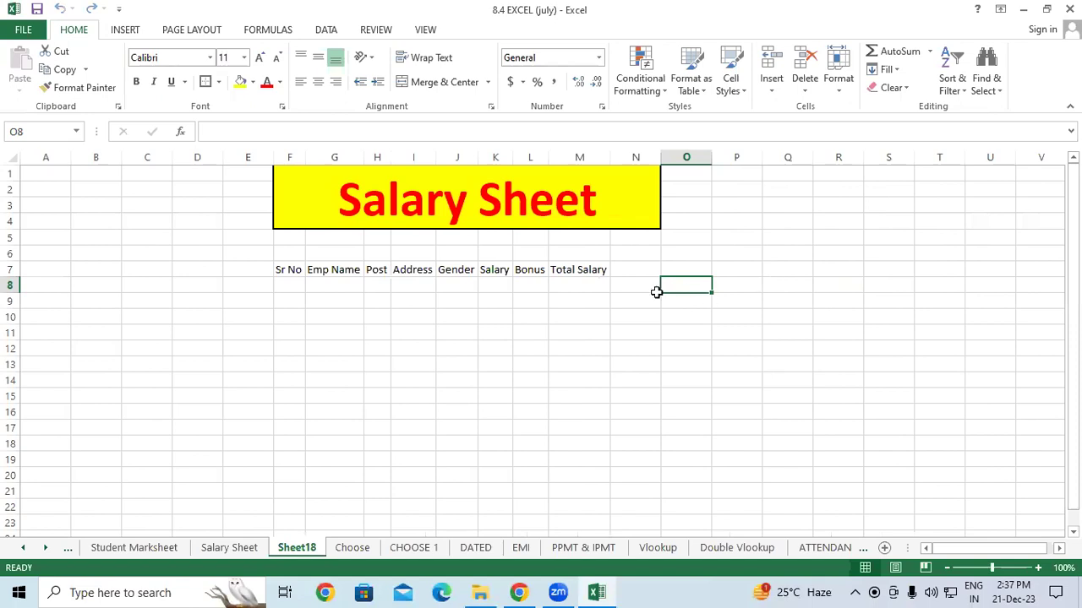
drag(285, 270, 600, 270)
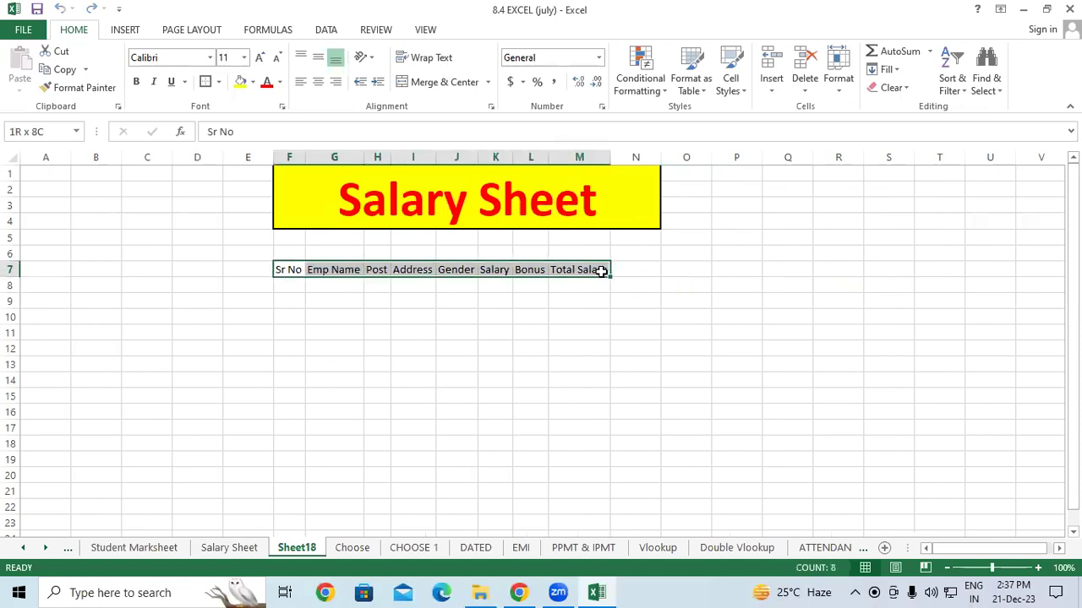
click(560, 291)
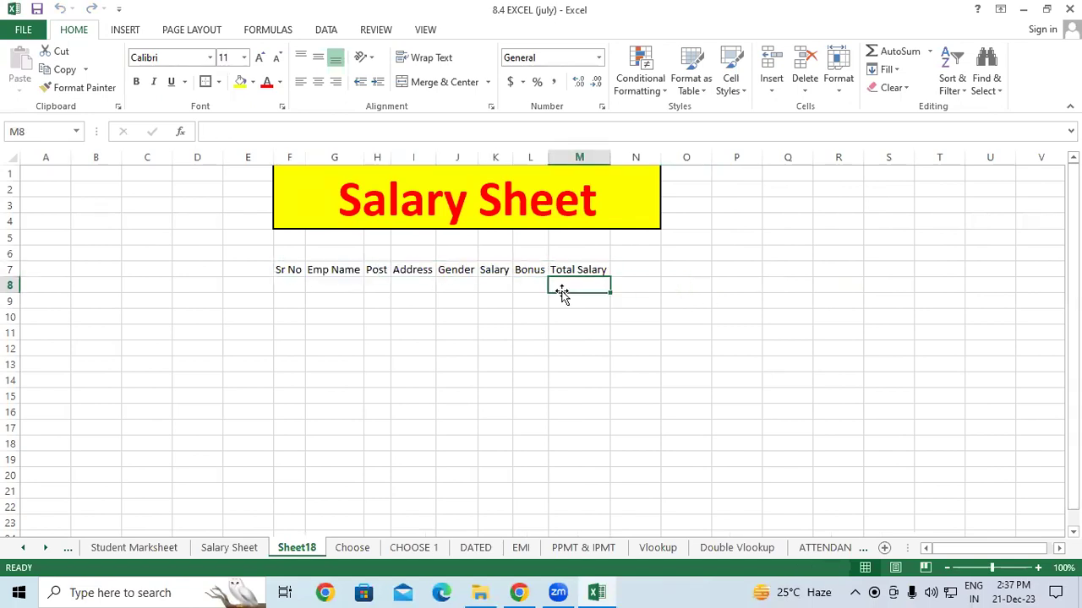
click(796, 250)
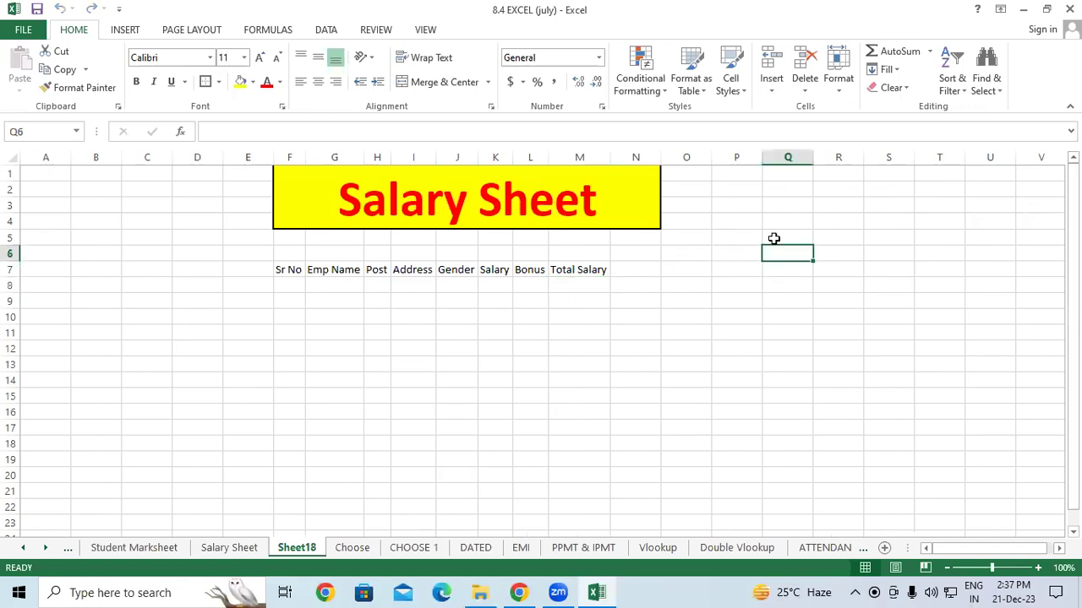
text(1)
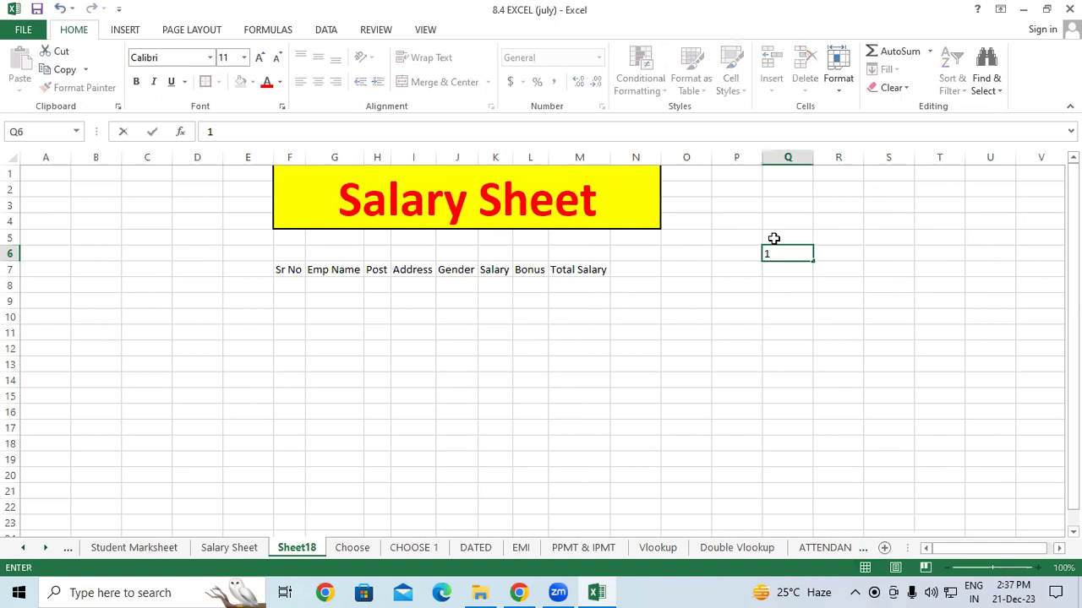
key(Return)
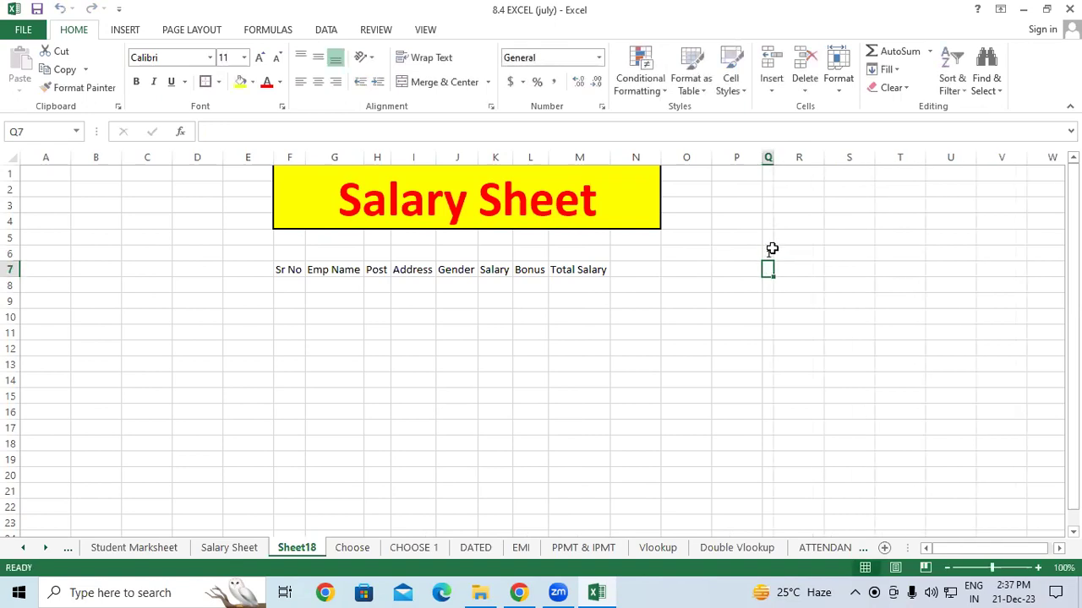
click(769, 250)
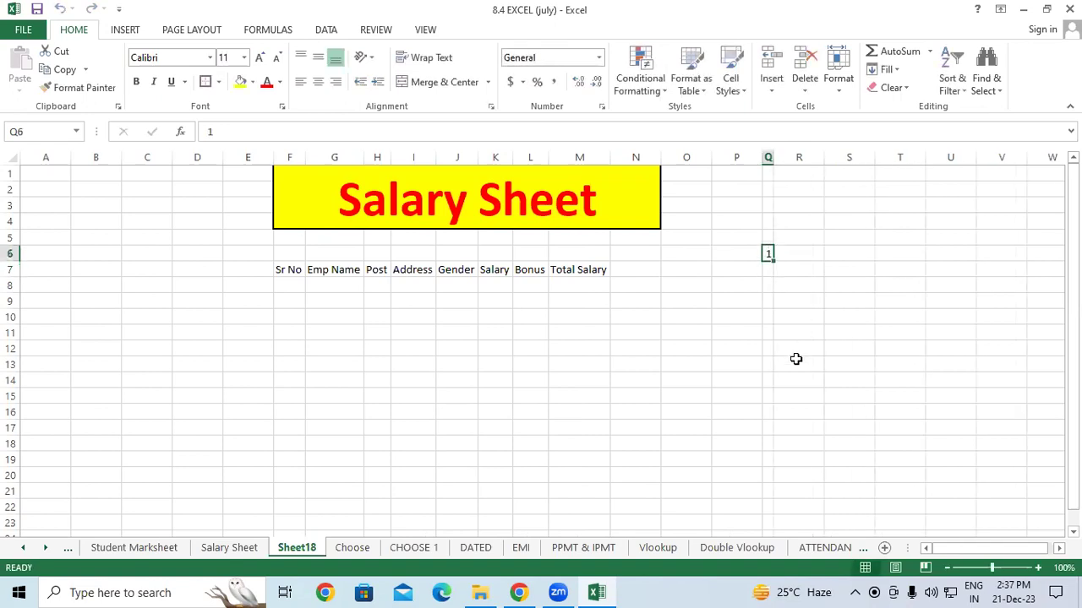
click(795, 255)
text(6jrtk68lutjy,mgjy,fyj,)
click(824, 294)
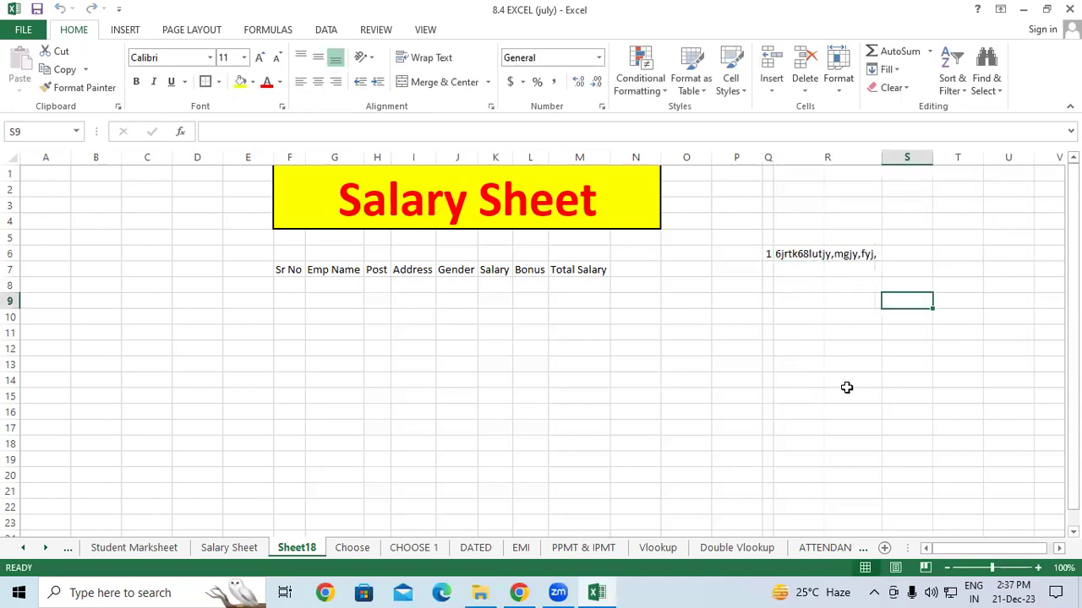
click(853, 261)
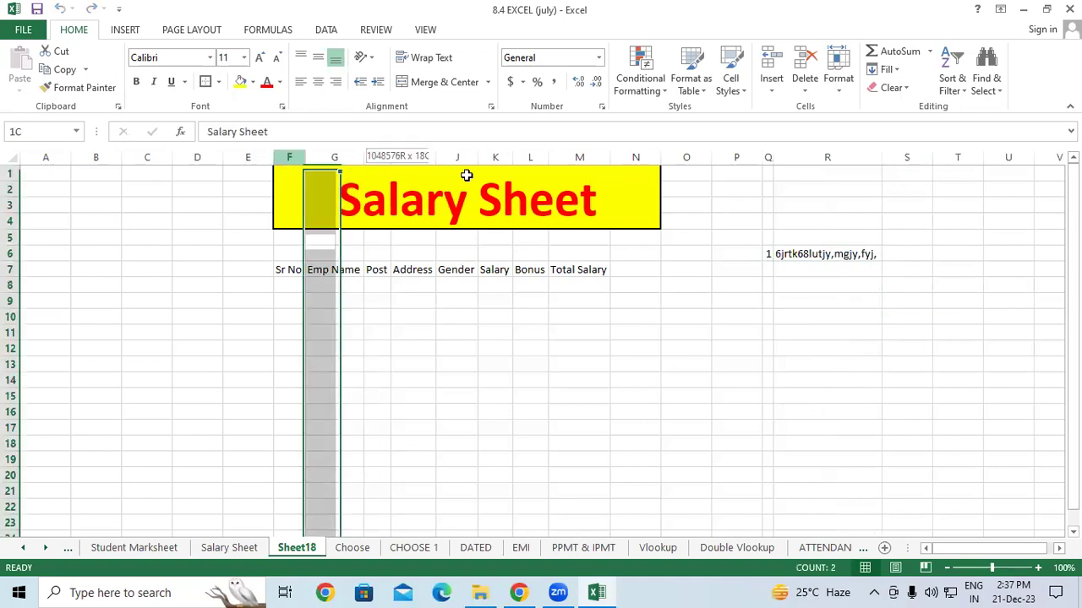
Step: Check the fitted columns and headers, then delete the Q6:R6 test entries
drag(292, 158, 623, 171)
click(431, 351)
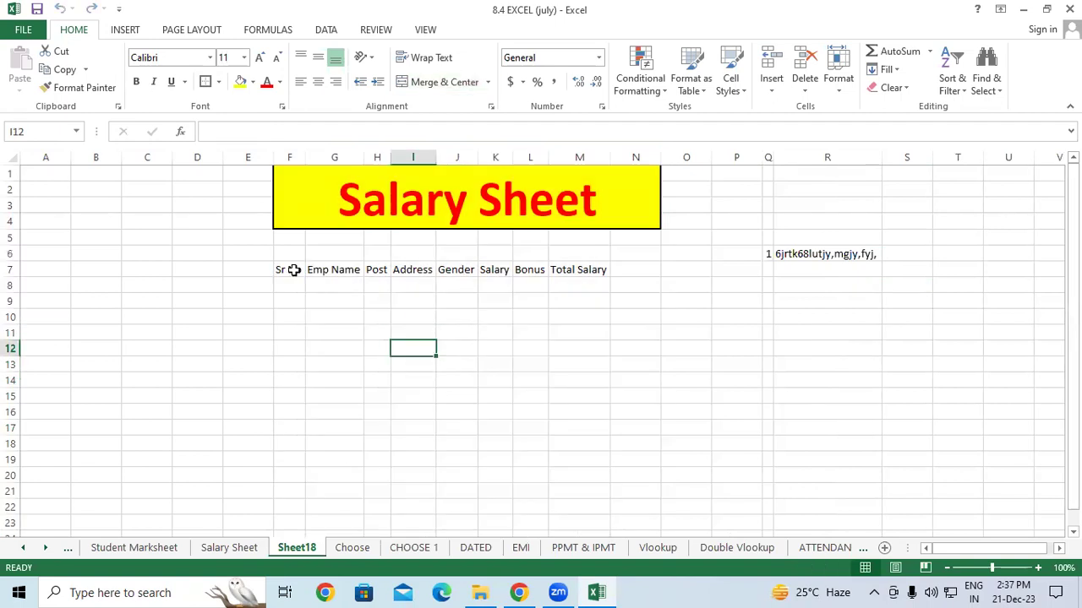
drag(289, 270, 591, 273)
click(478, 339)
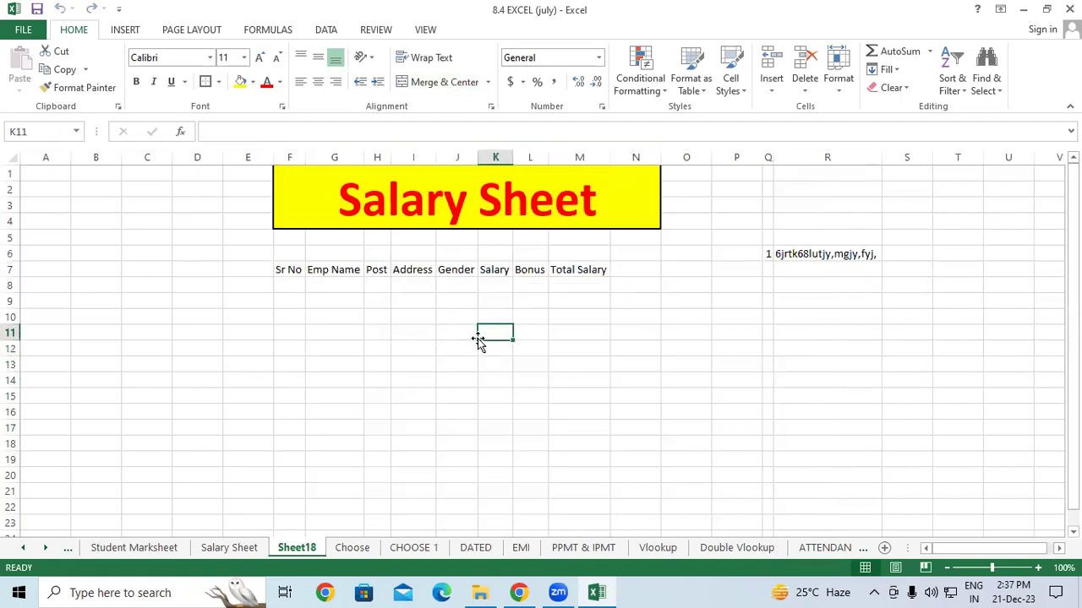
drag(765, 254, 857, 248)
key(Delete)
click(758, 331)
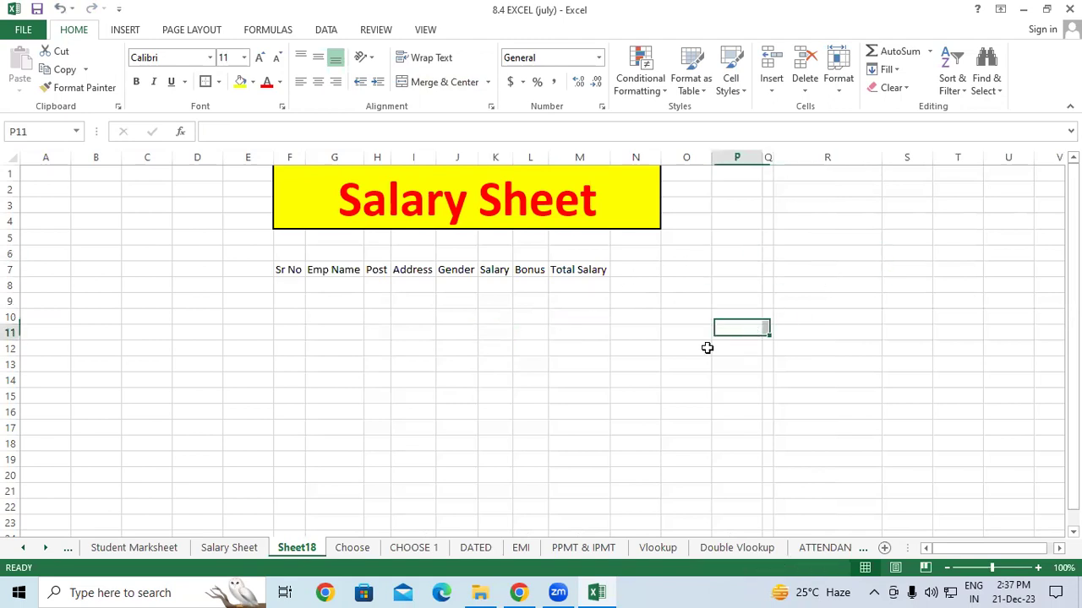
right_click(293, 555)
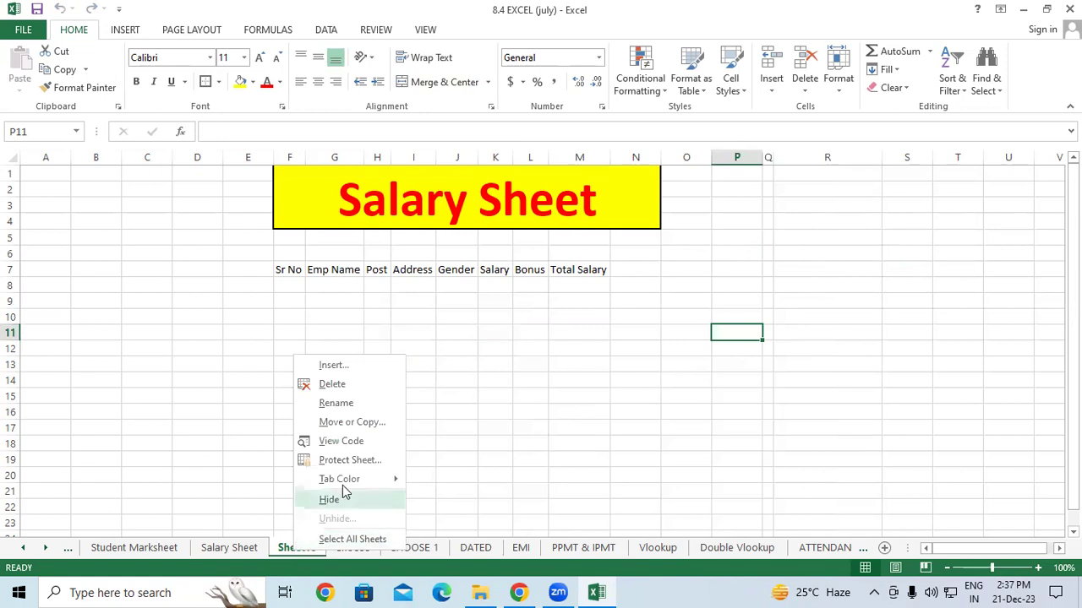
click(360, 441)
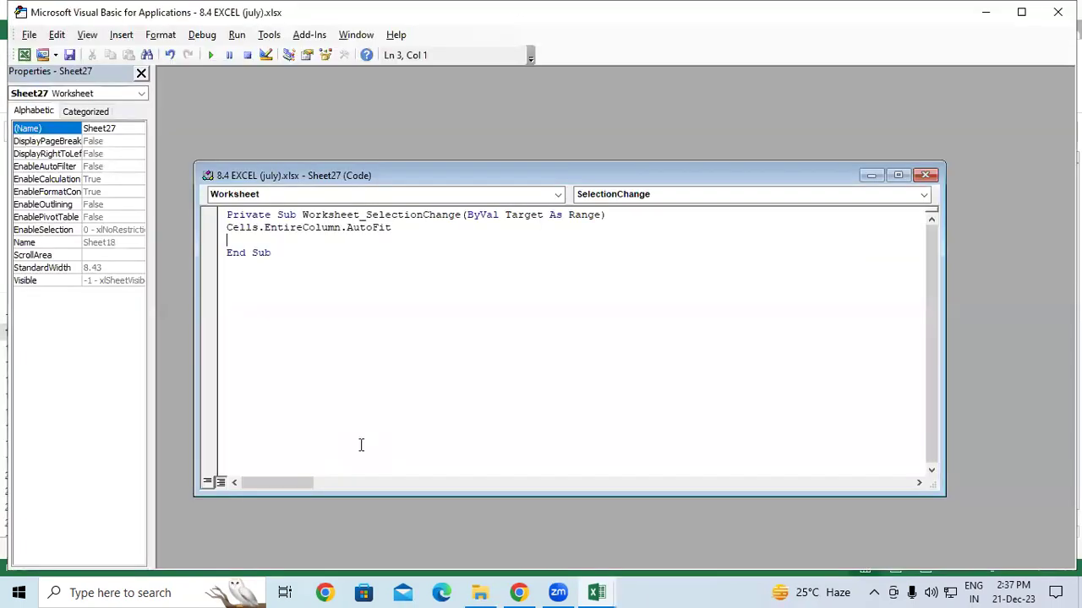
click(261, 196)
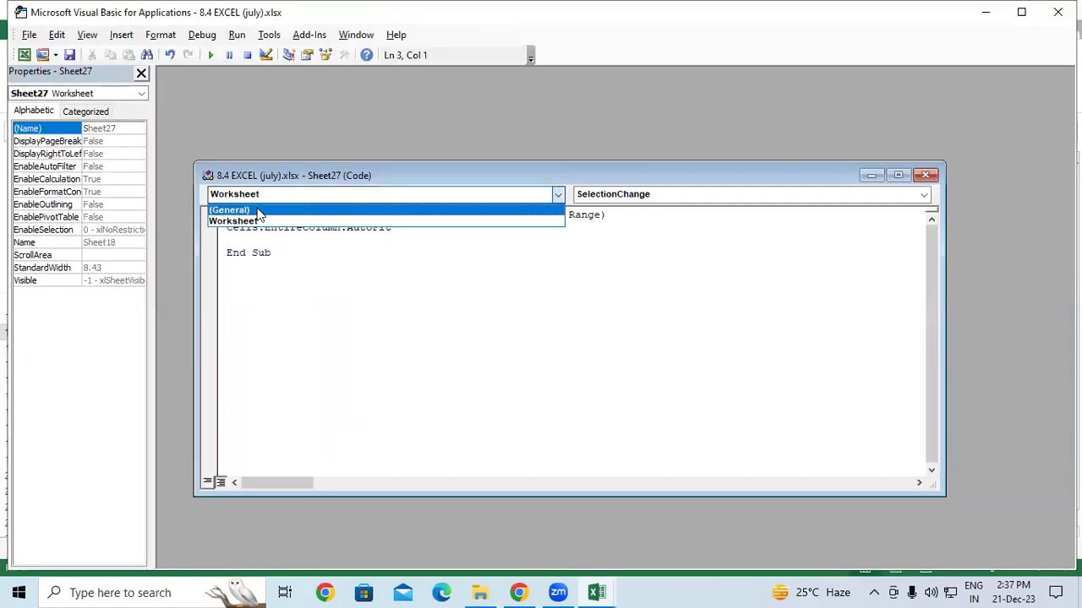
click(260, 222)
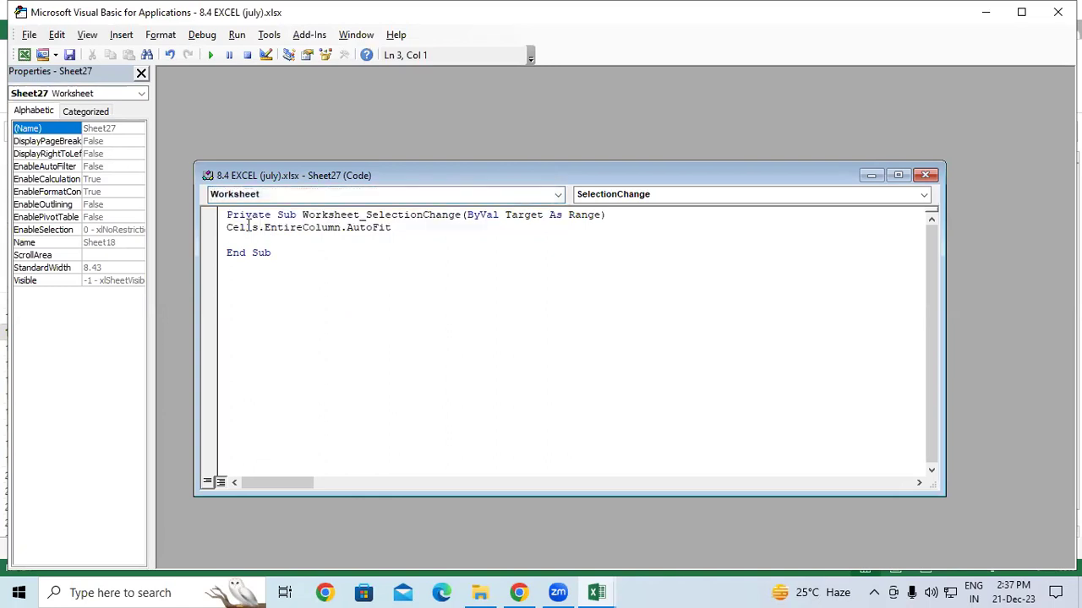
drag(238, 227, 346, 228)
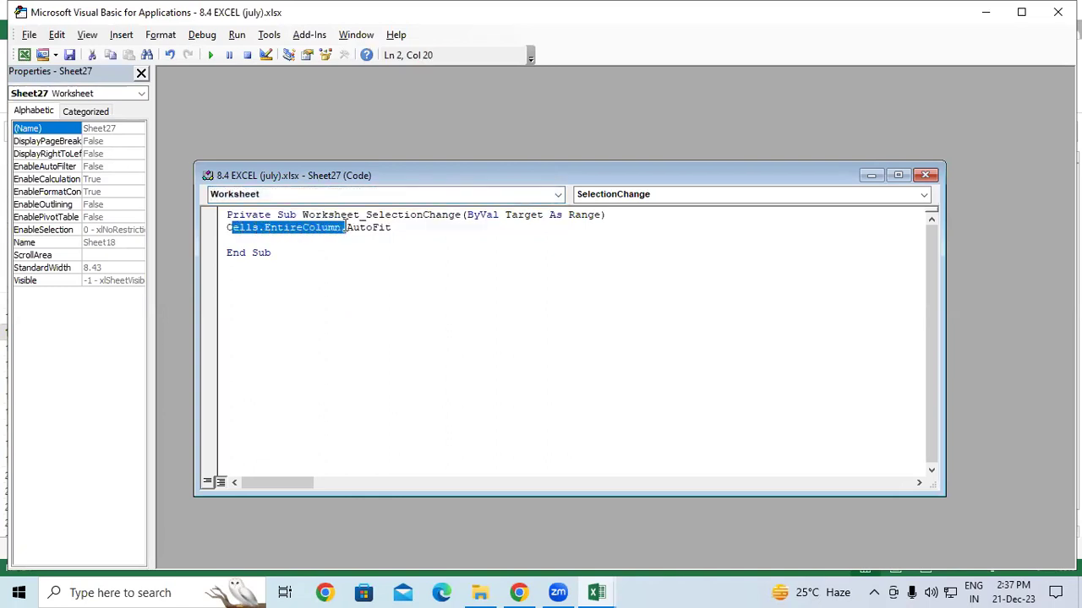
click(395, 227)
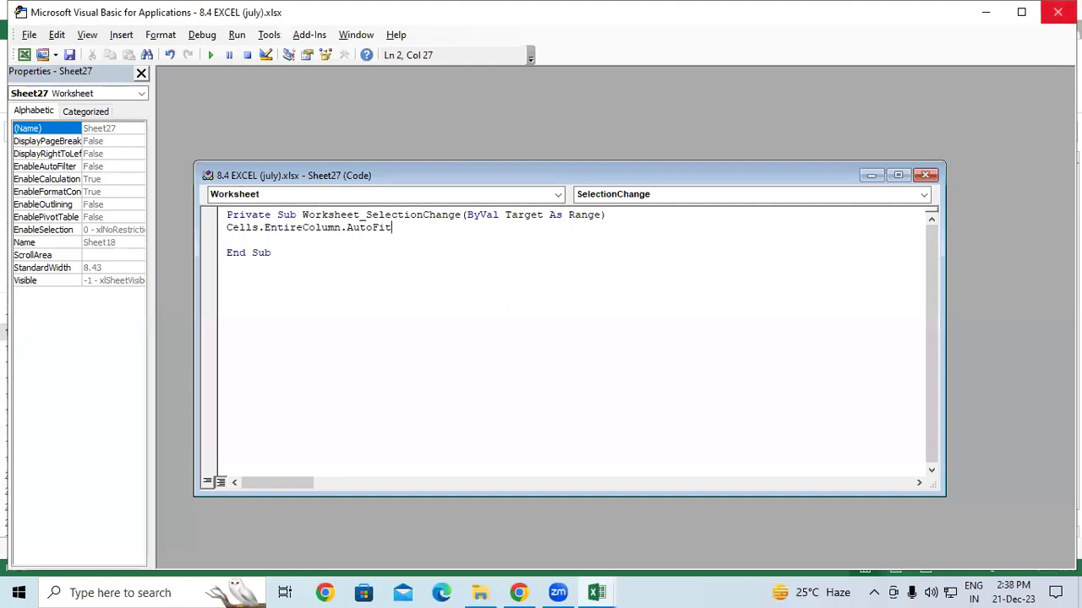
click(1057, 12)
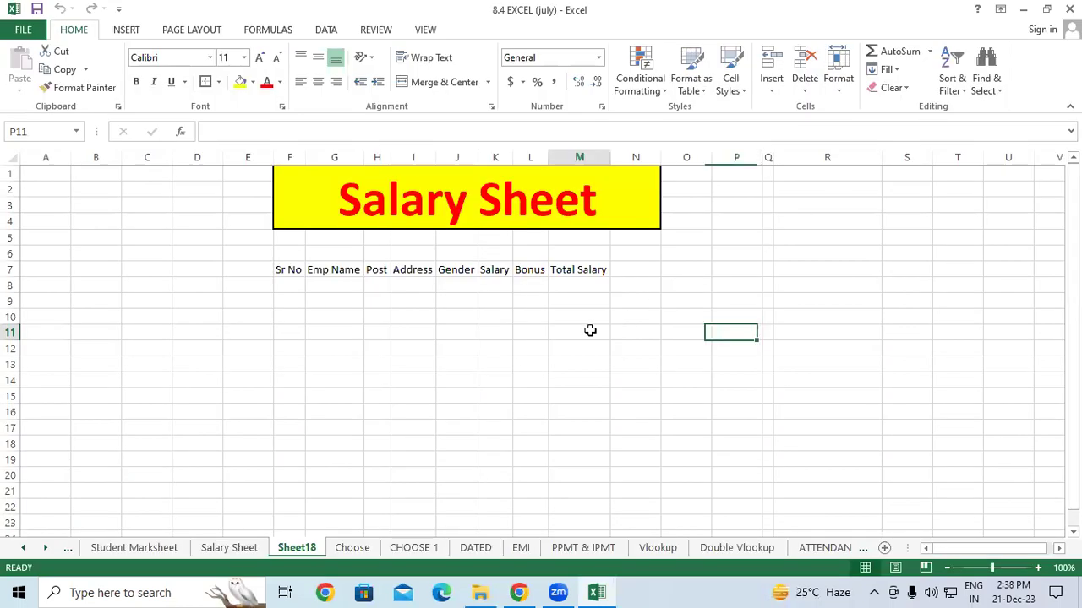
Step: Enter the test text yyy in S8 to check that column S auto-fits
click(812, 286)
click(912, 285)
text(yyy)
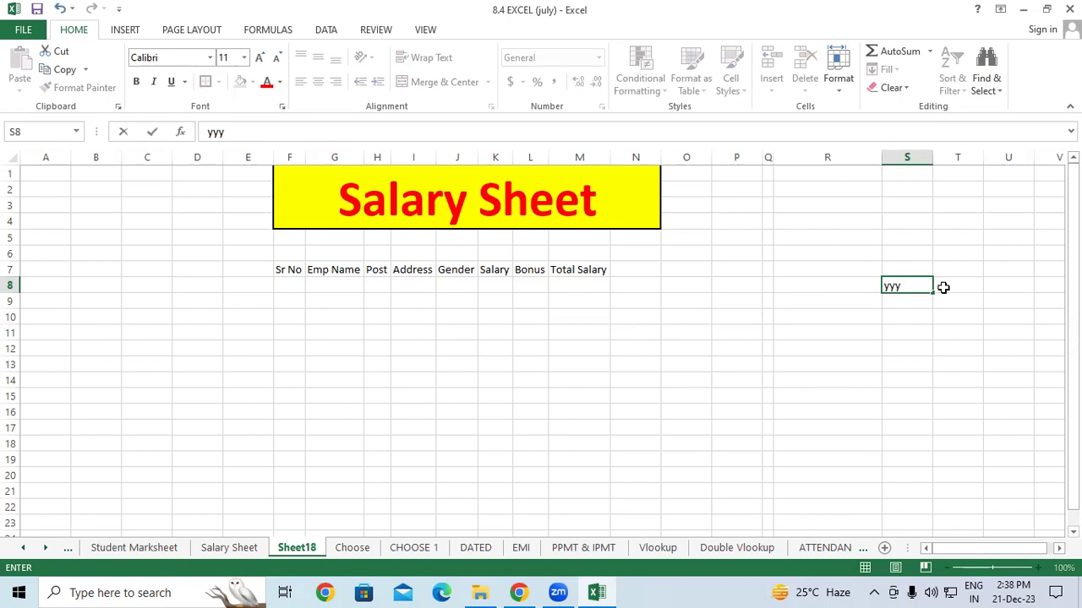
click(941, 287)
click(898, 285)
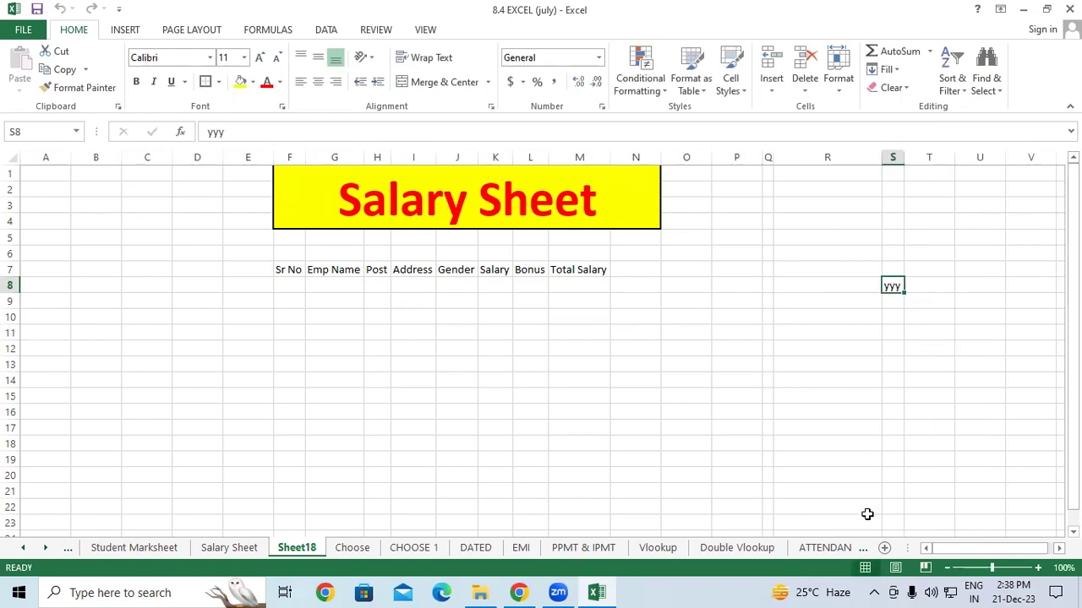
drag(321, 162, 577, 249)
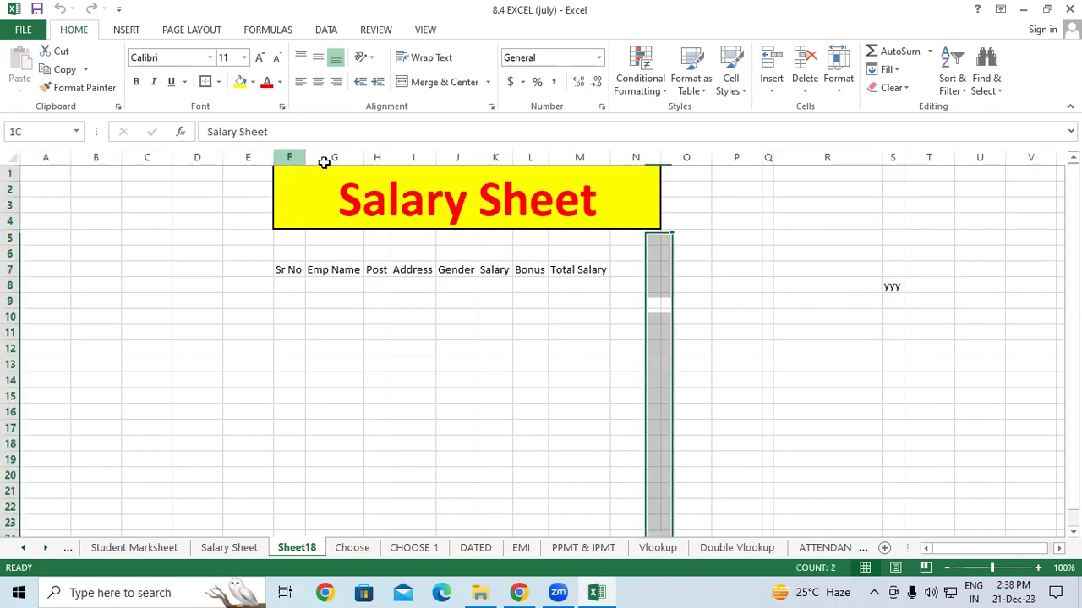
click(577, 250)
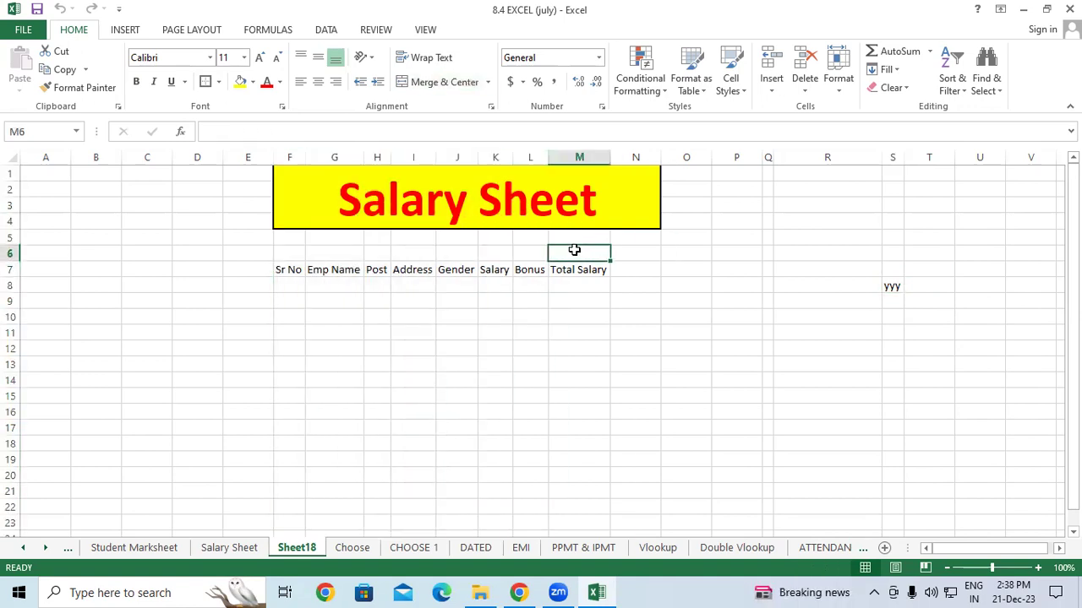
Step: Make the row-7 headers bold at font size 14
drag(289, 271, 583, 269)
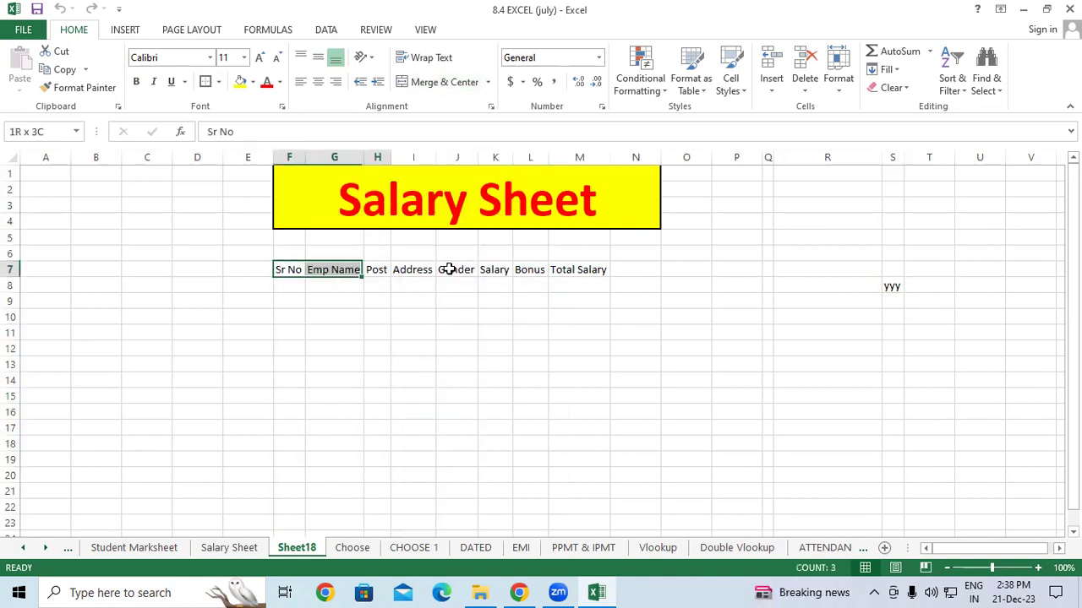
click(137, 84)
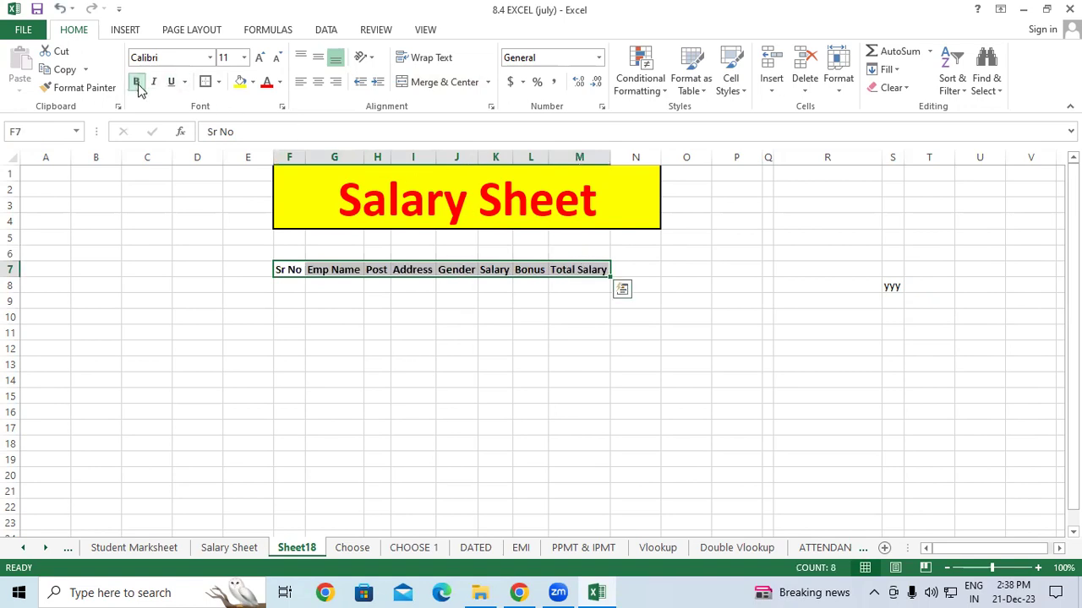
click(138, 85)
click(138, 84)
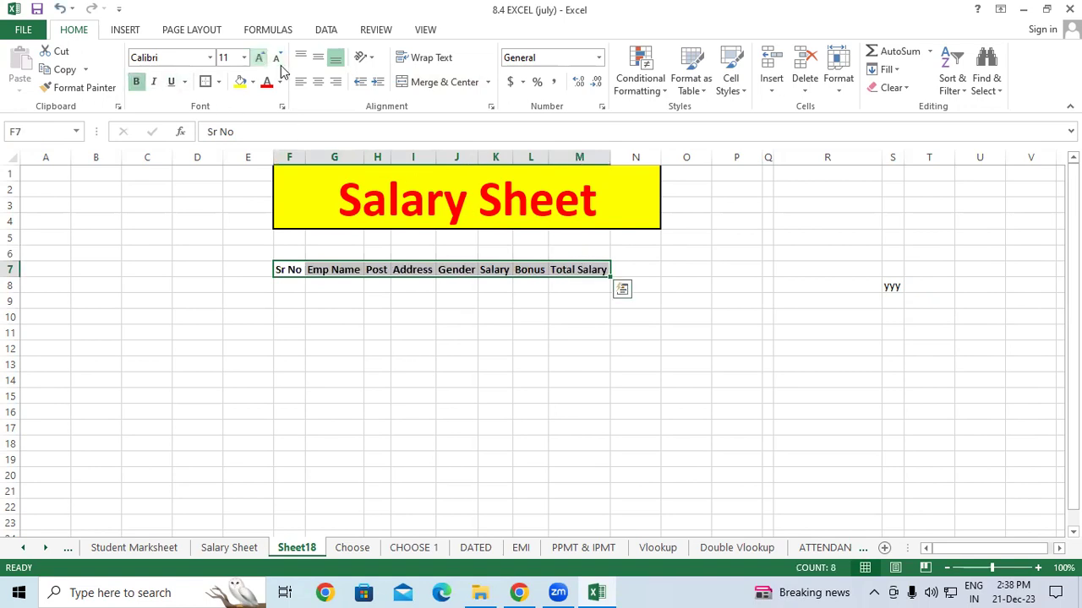
click(259, 57)
click(259, 58)
click(348, 350)
Step: Look over the empty data cells under Sr No through Gender and return to F8
drag(293, 290, 305, 432)
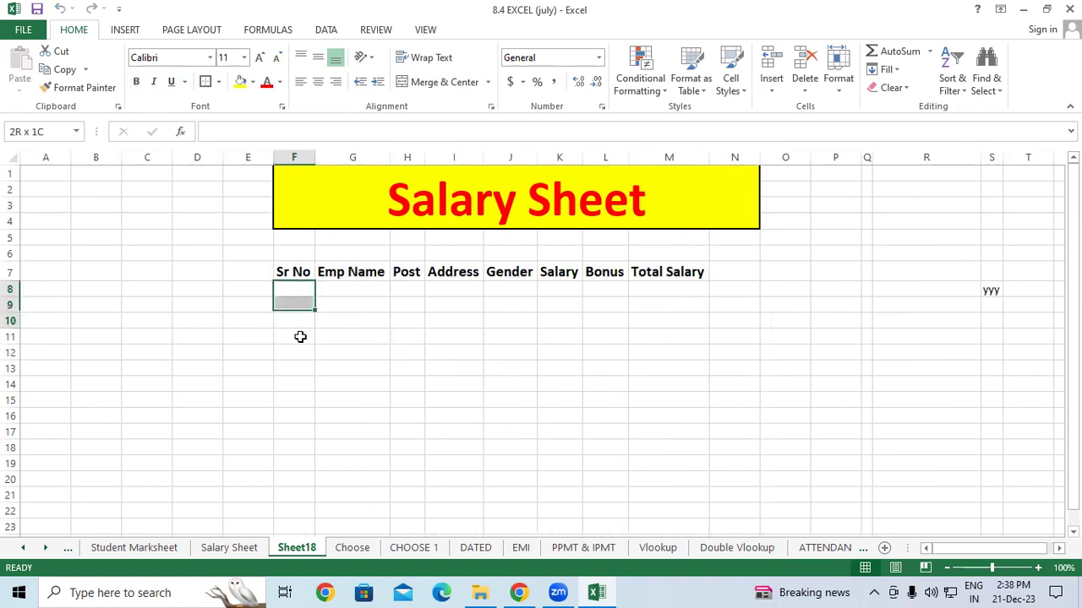
drag(360, 291, 357, 443)
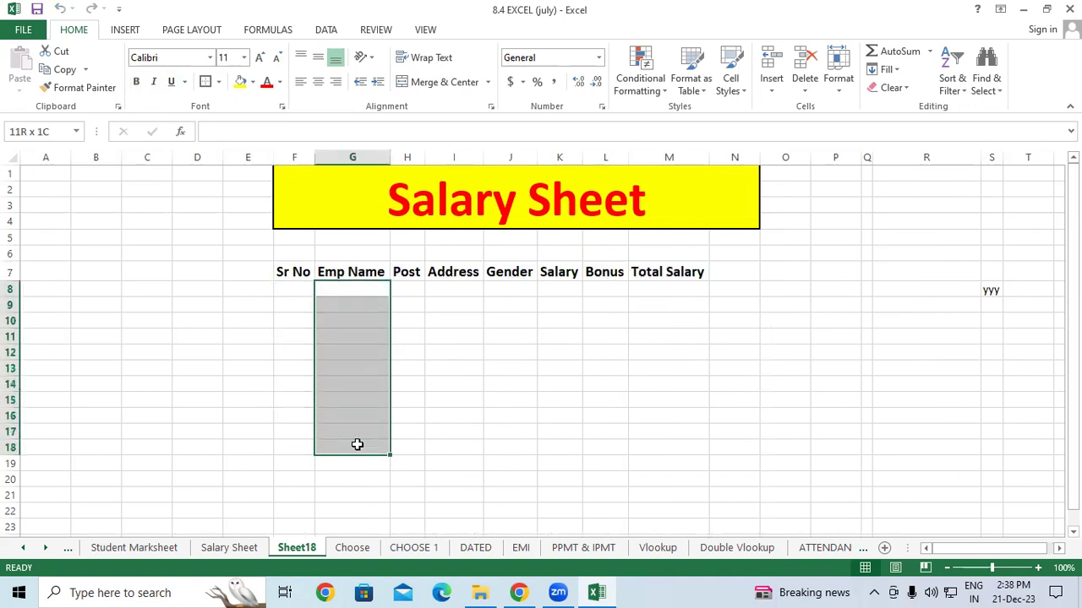
drag(404, 290, 402, 461)
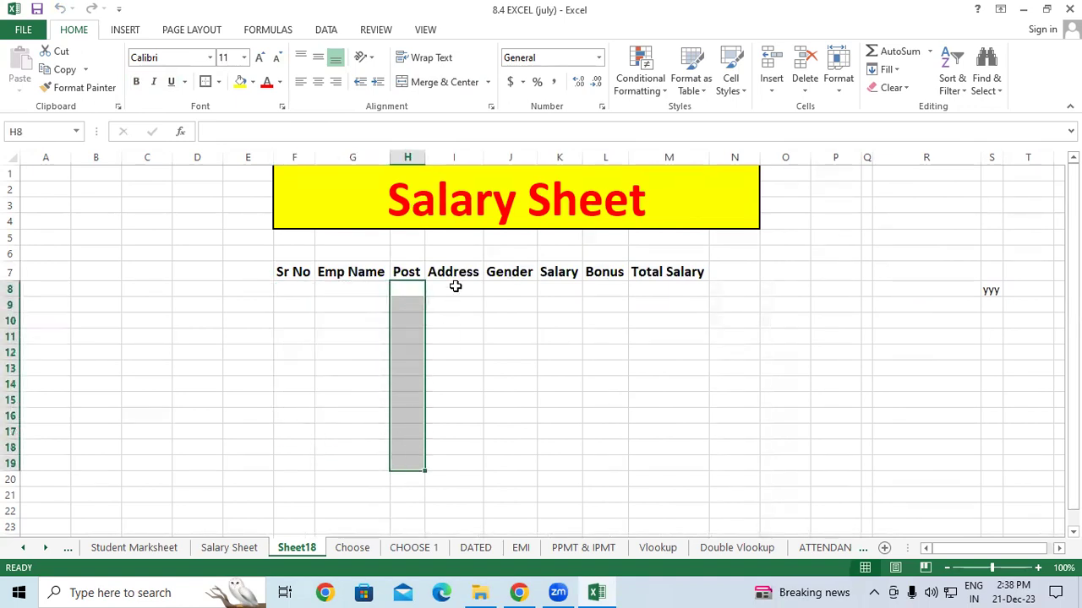
drag(455, 287, 434, 490)
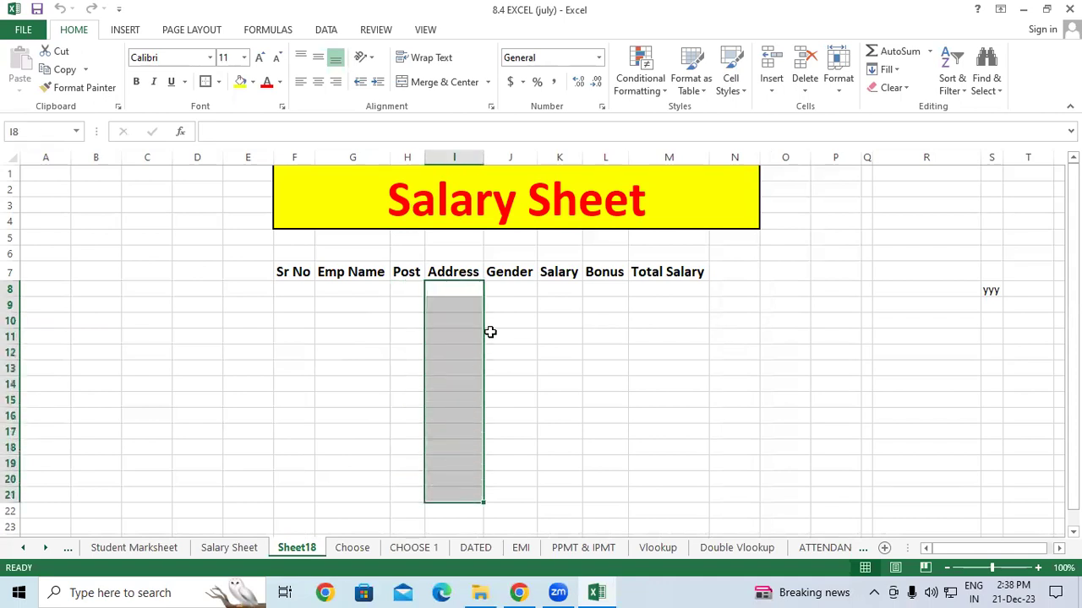
drag(507, 287, 493, 473)
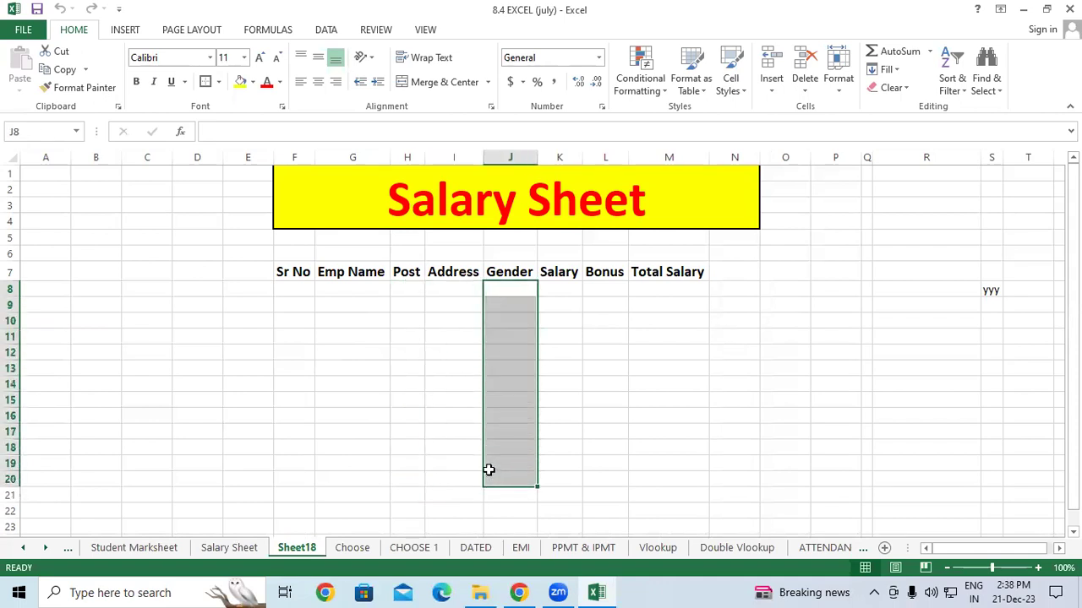
click(300, 289)
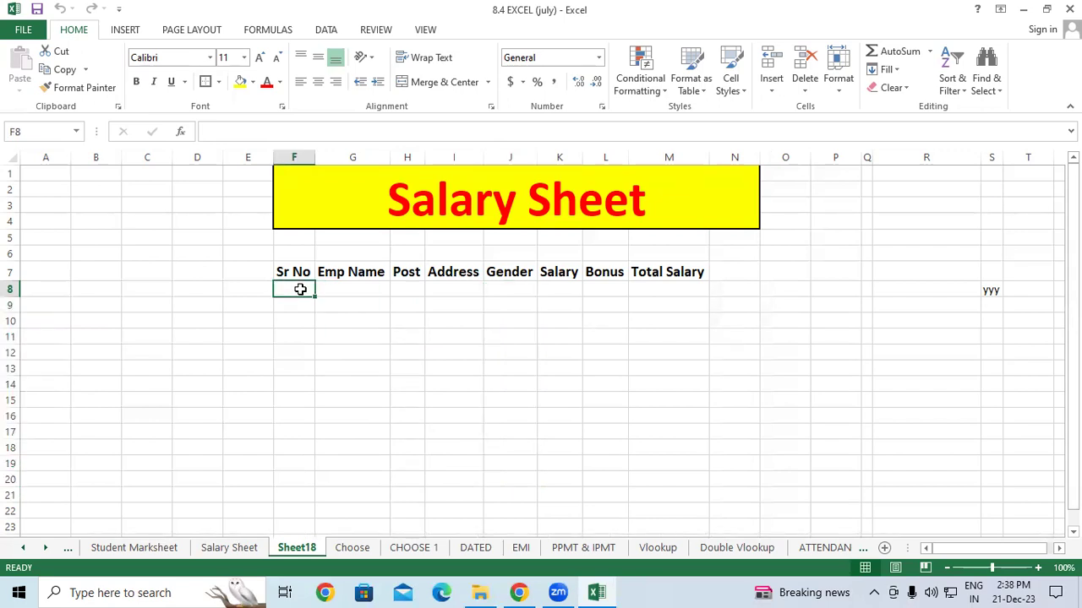
Step: Enter 1 and 2 in F8:F9, extend the numbers down, then clear F9 onward
text(1)
key(Return)
text(2)
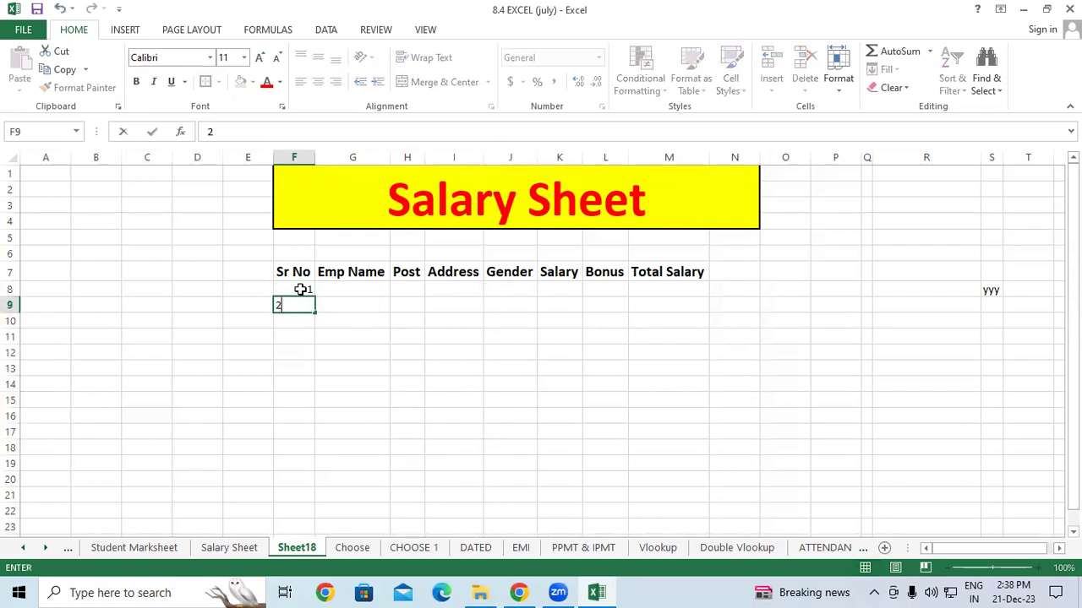
key(Return)
drag(300, 289, 318, 438)
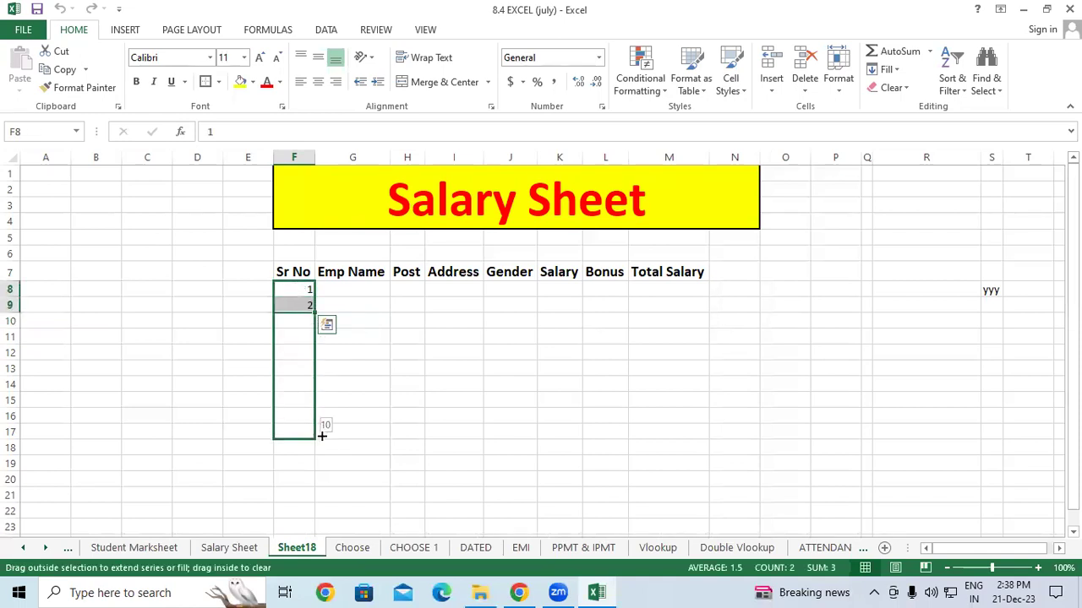
click(399, 416)
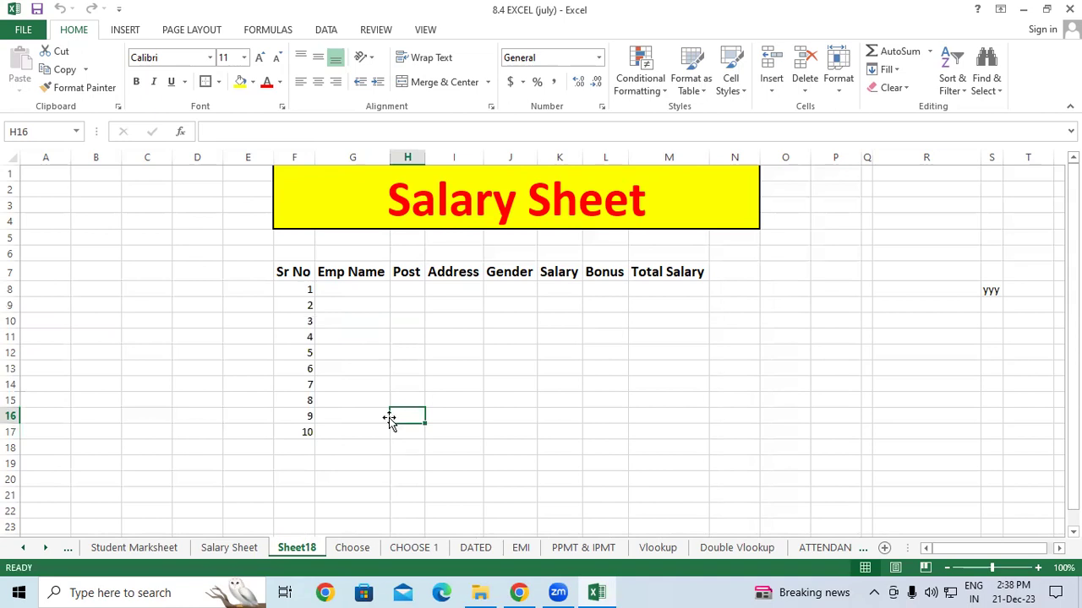
drag(293, 305, 311, 431)
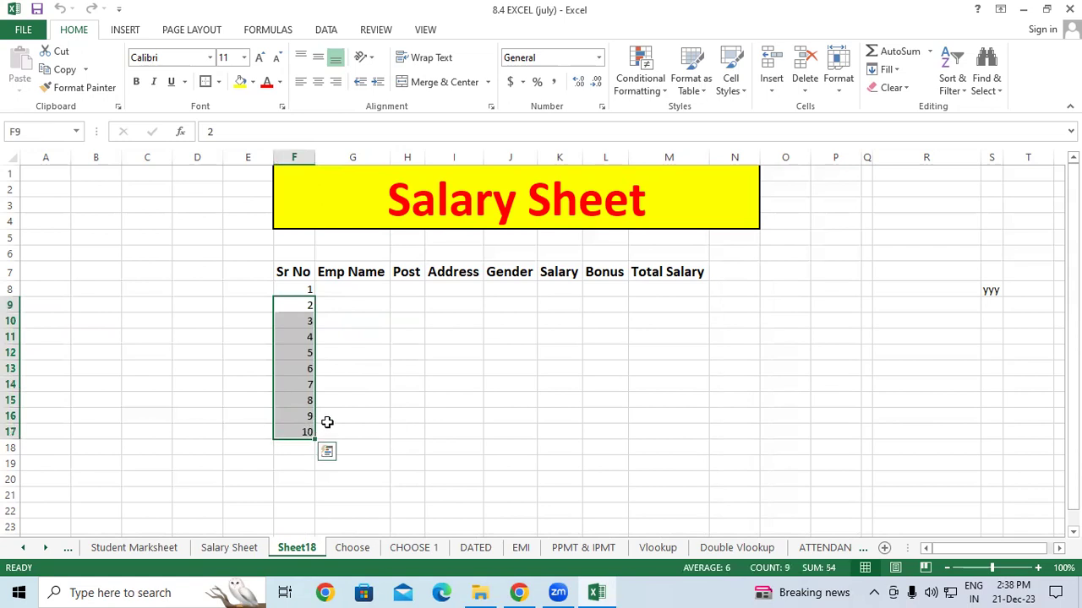
key(Delete)
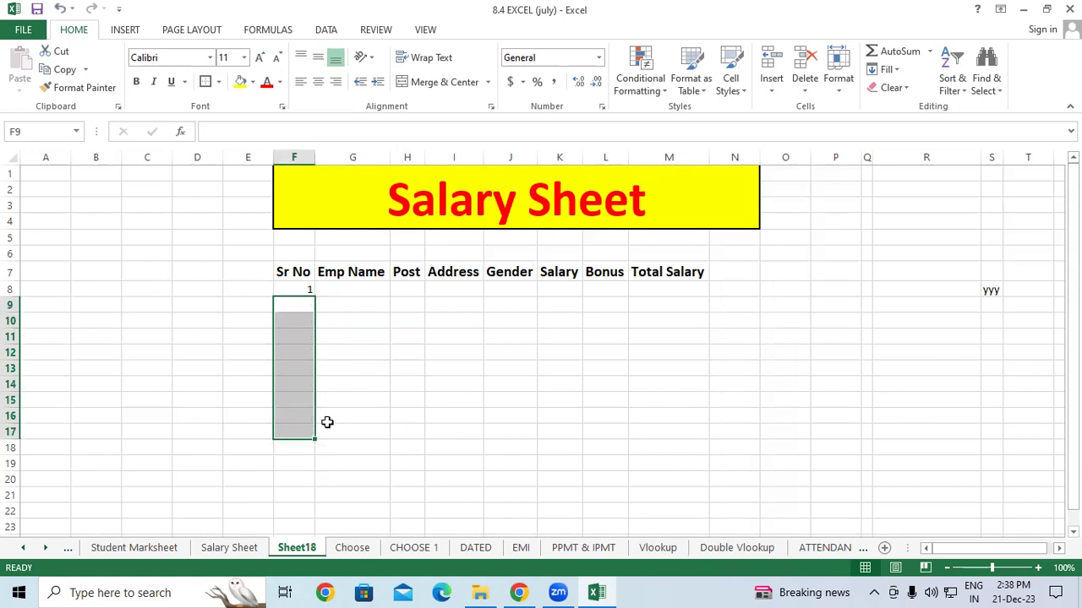
Step: Re-enter 2 in F9 and refill column F from F8 down to row 19
text(2)
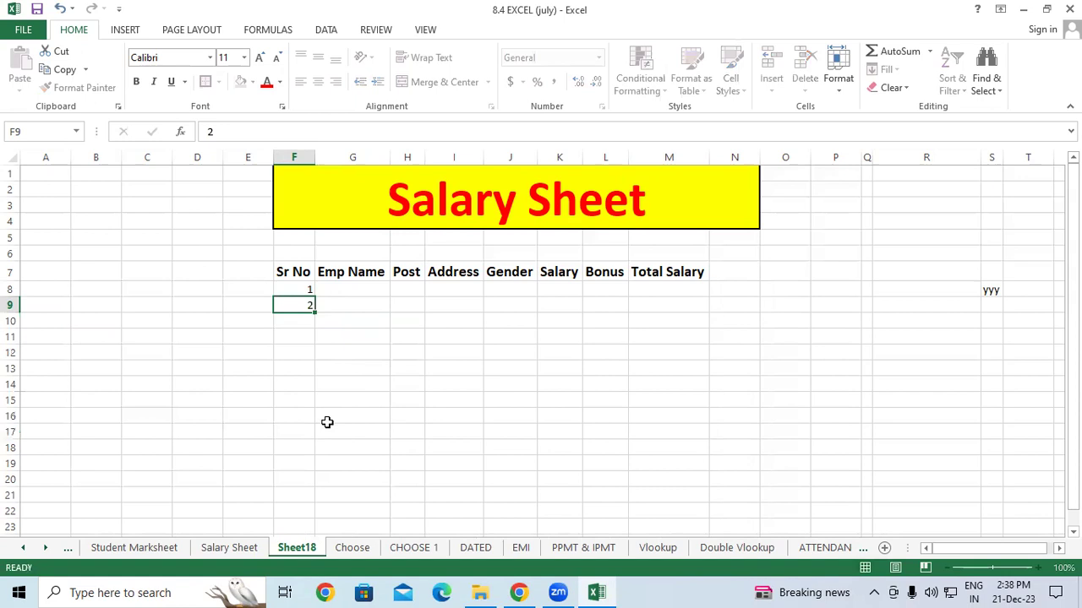
key(Return)
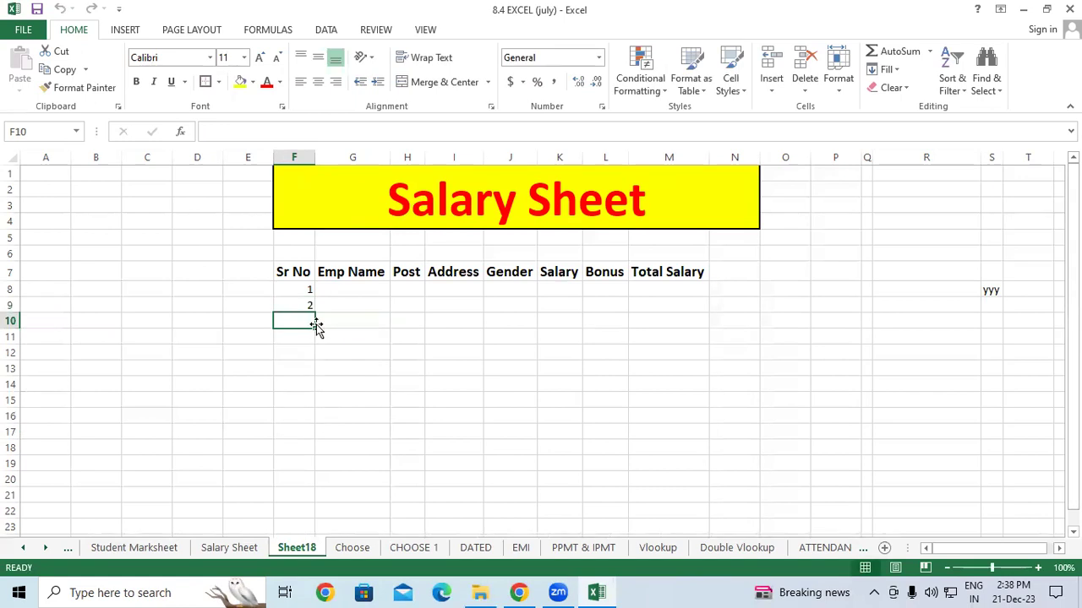
click(307, 291)
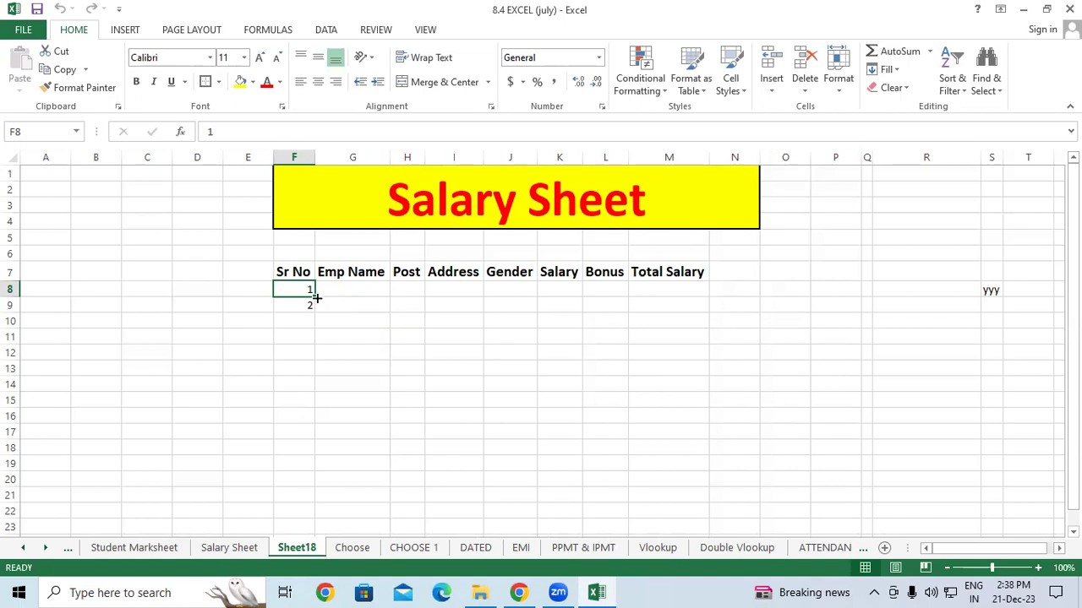
drag(315, 298, 328, 473)
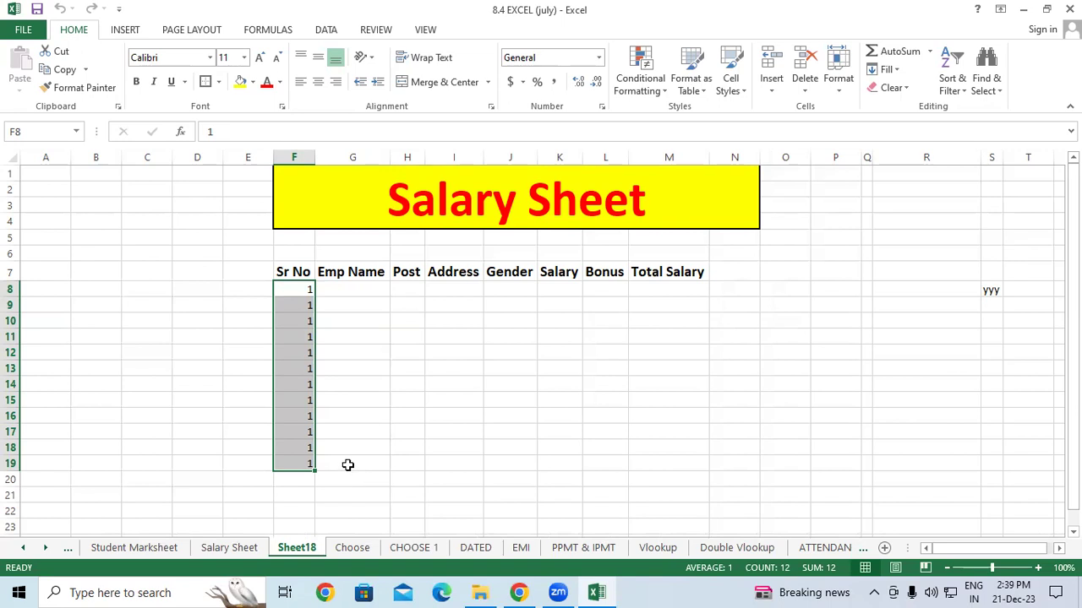
click(358, 381)
click(285, 306)
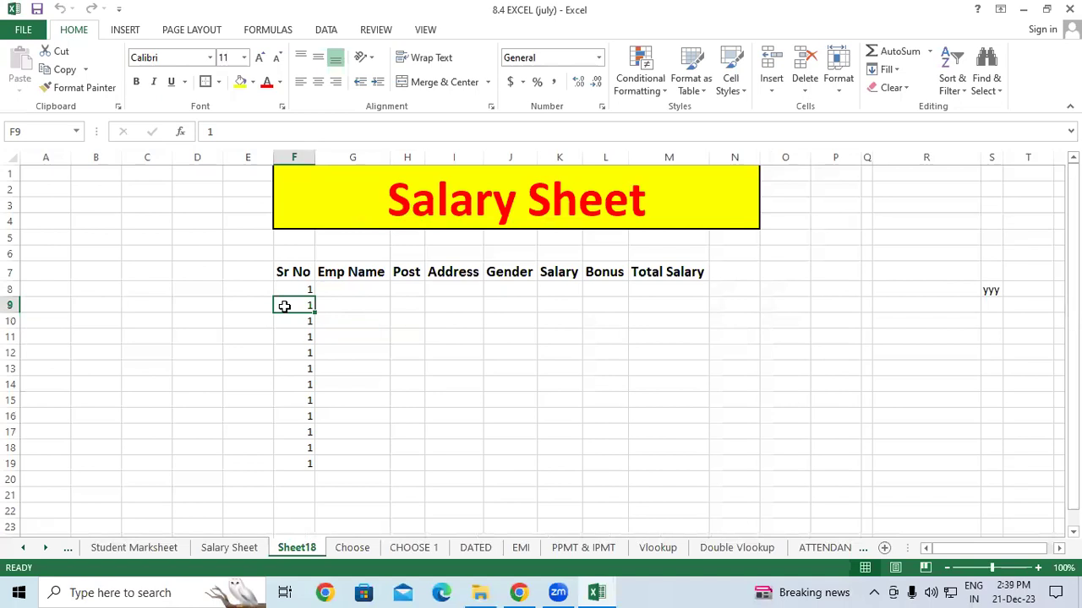
text(2)
key(Return)
click(300, 291)
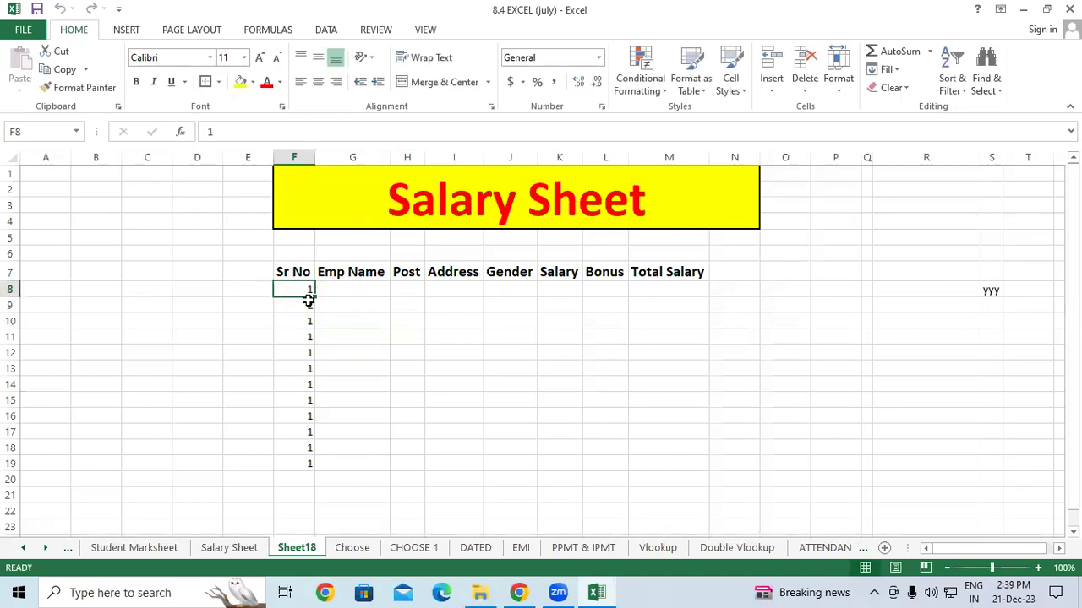
drag(311, 290, 345, 469)
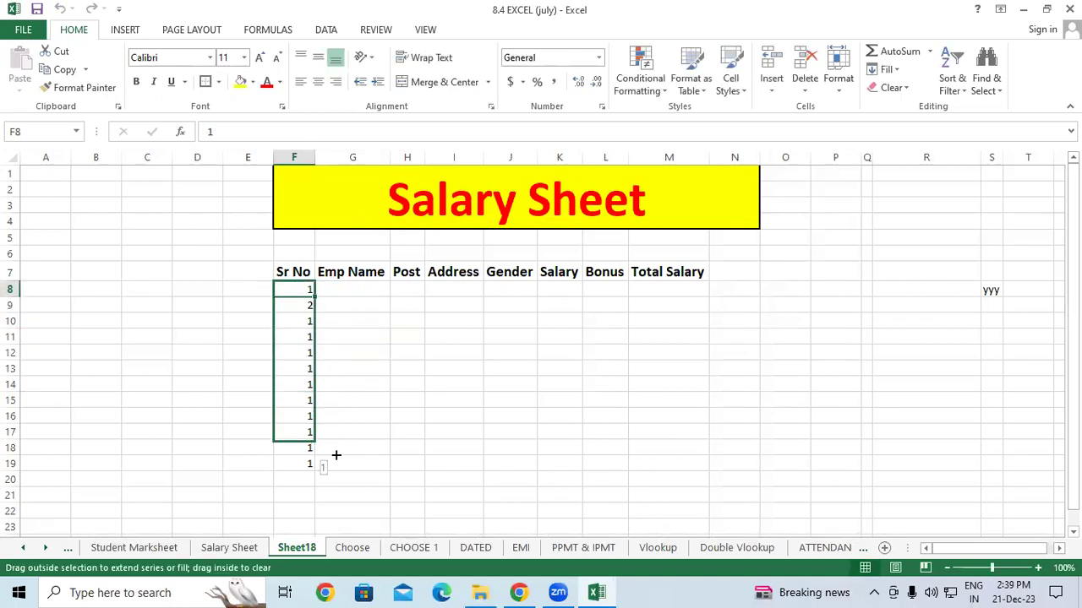
click(347, 430)
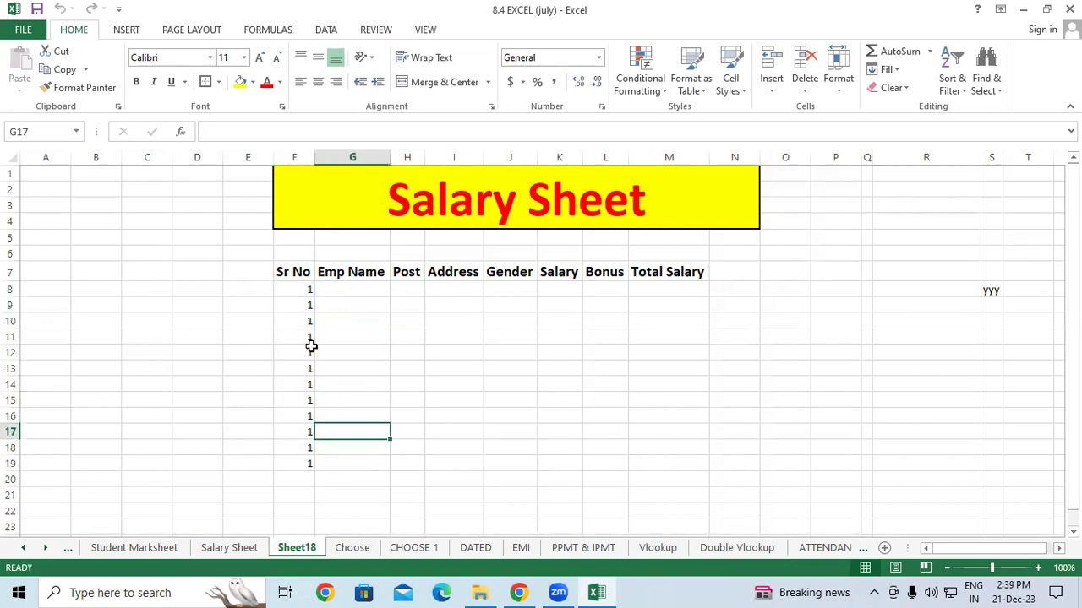
Step: Clear the repeated numbers and fill a 1 to 11 series down F8:F18
mouse_move(297, 319)
mouse_down()
mouse_move(311, 477)
mouse_move(300, 304)
mouse_up()
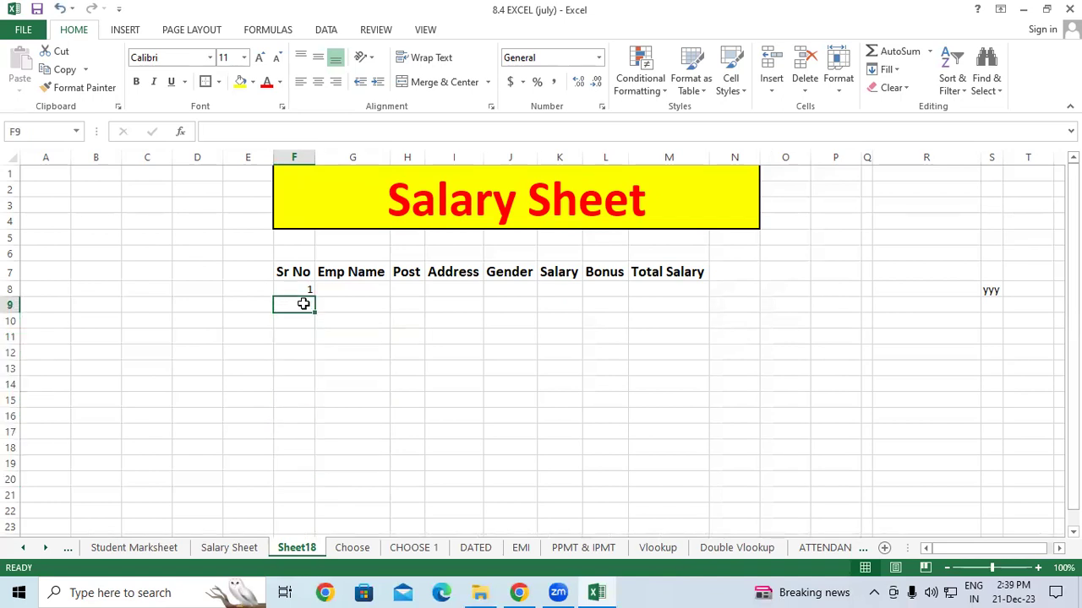
click(311, 352)
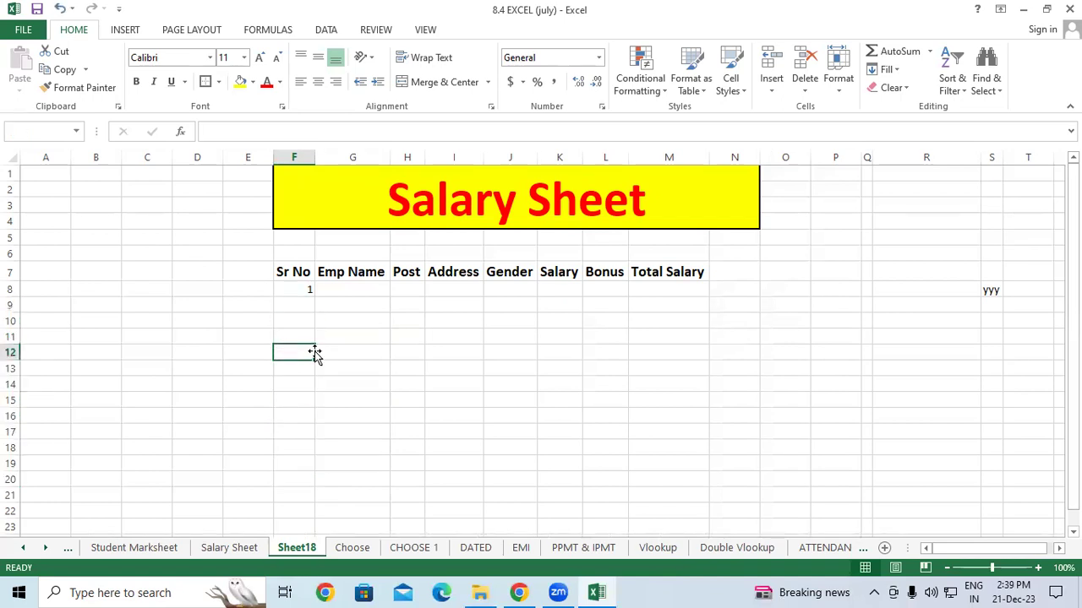
click(302, 287)
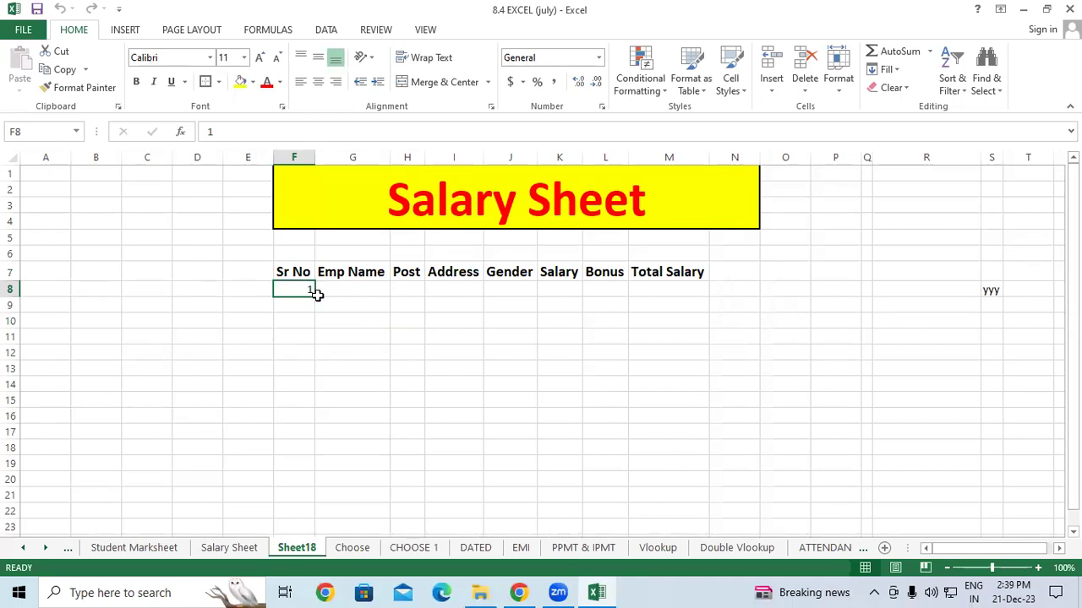
mouse_move(313, 292)
mouse_down()
mouse_move(314, 462)
mouse_move(313, 452)
mouse_up()
click(383, 434)
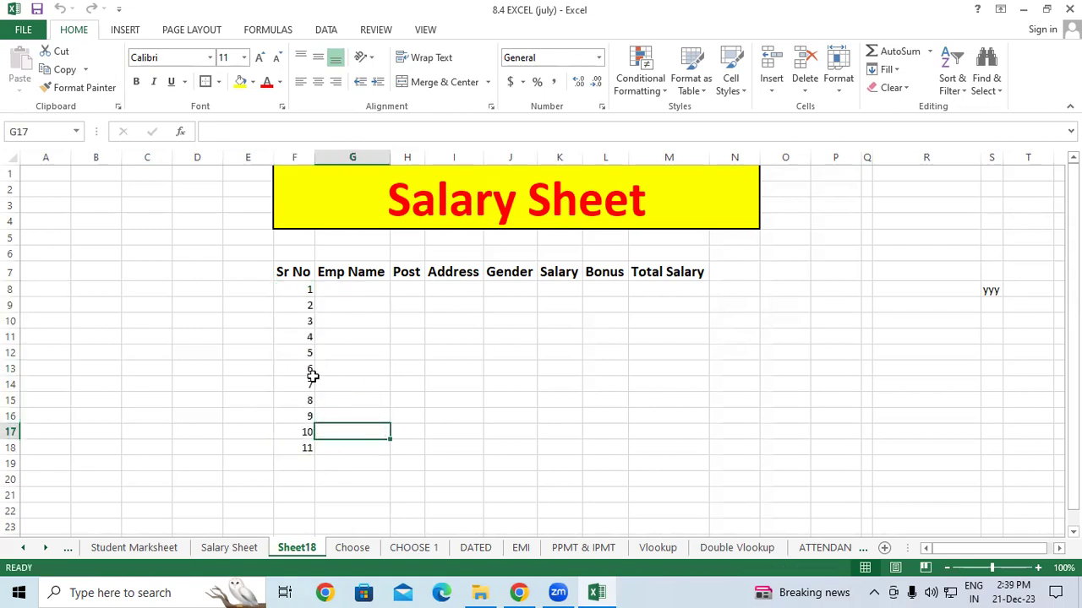
mouse_move(336, 292)
mouse_down()
mouse_move(338, 425)
mouse_move(321, 448)
mouse_up()
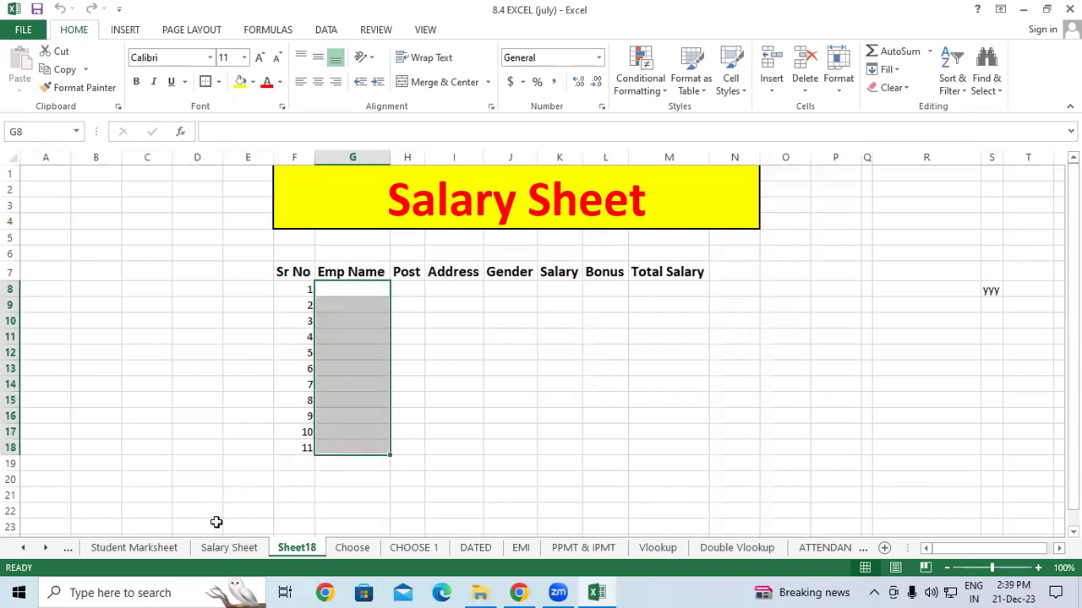
Step: Copy the 13 employee names from Salary Sheet into Sheet18's Emp Name column at G8
click(229, 548)
scroll(182, 437, up, 1)
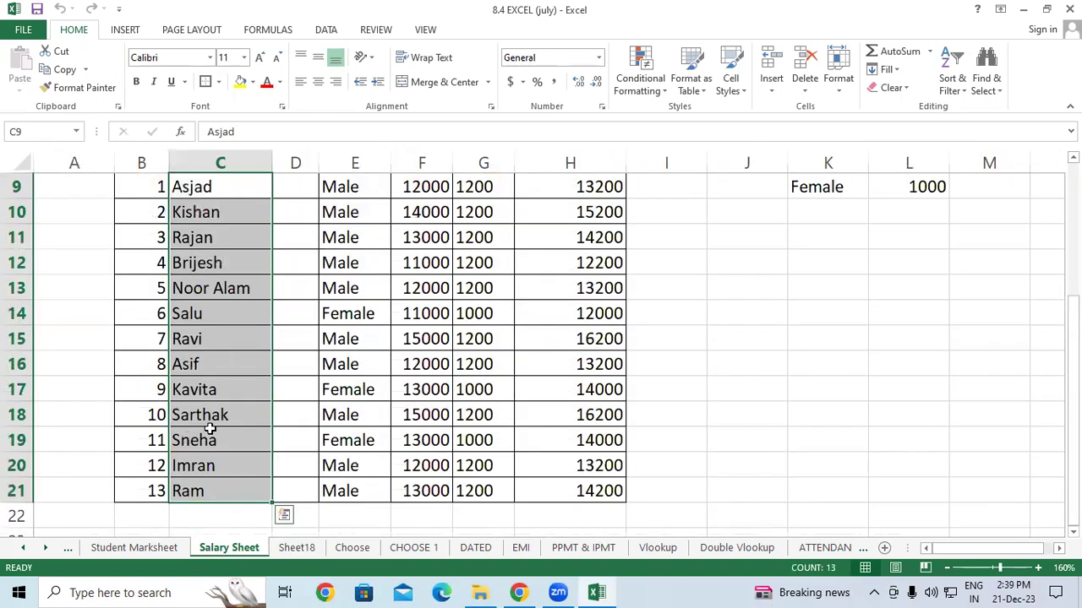
scroll(188, 439, up, 1)
click(214, 390)
drag(218, 215, 197, 518)
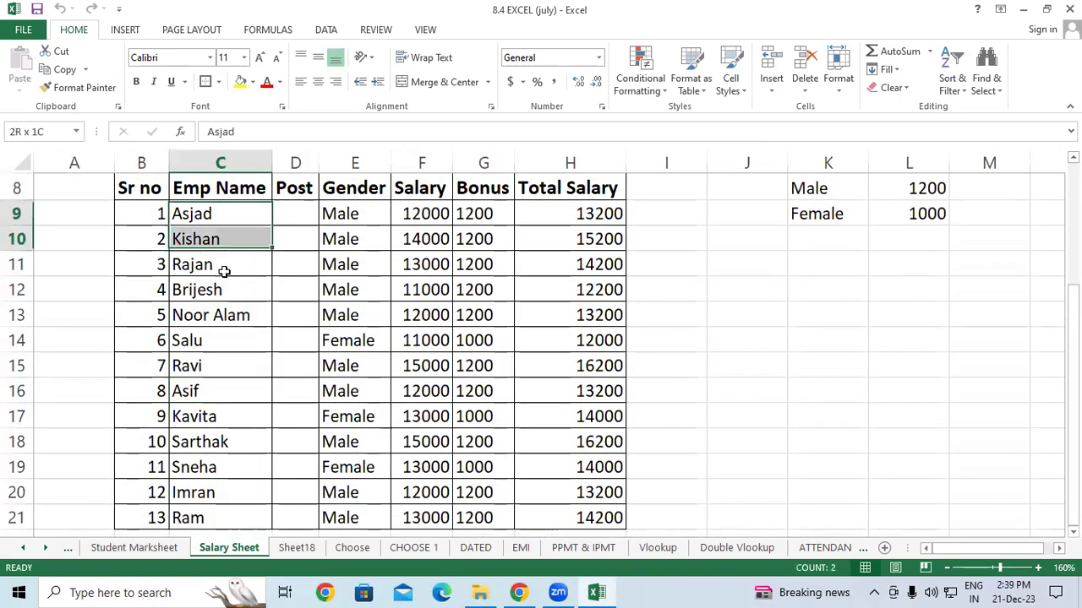
key(ctrl+c)
click(291, 547)
click(355, 285)
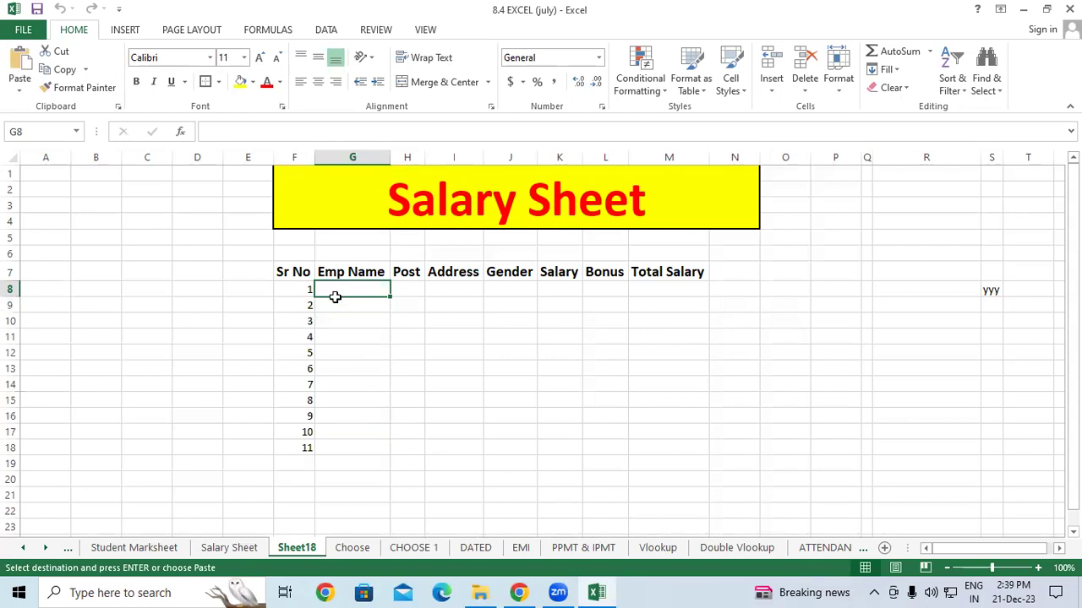
key(ctrl+v)
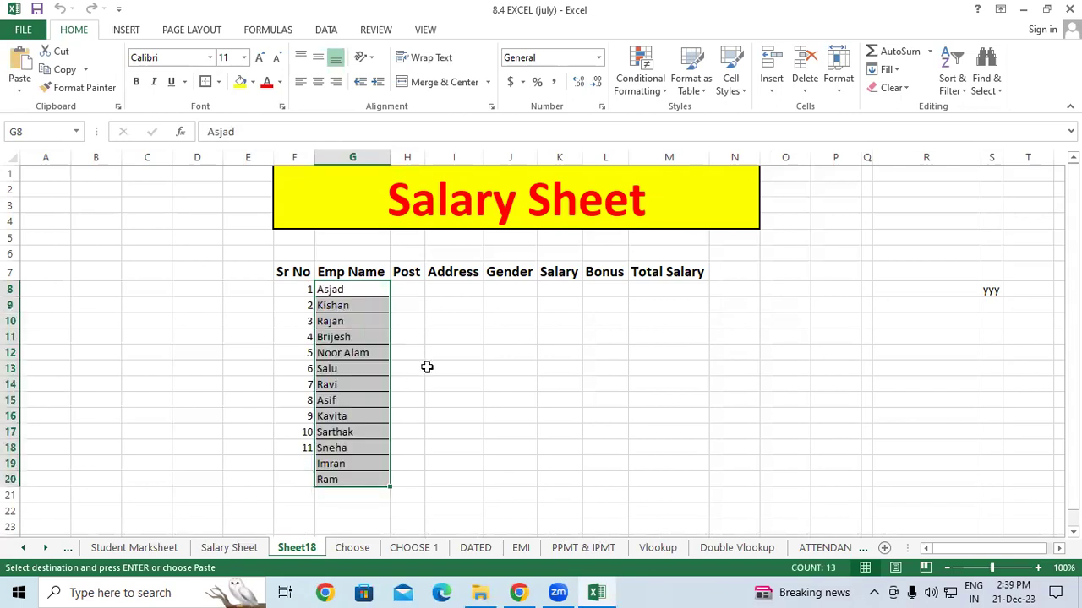
Step: Extend the Sr No numbering down to 13 in F8:F20
mouse_move(294, 289)
mouse_down()
mouse_move(289, 403)
mouse_move(315, 481)
mouse_up()
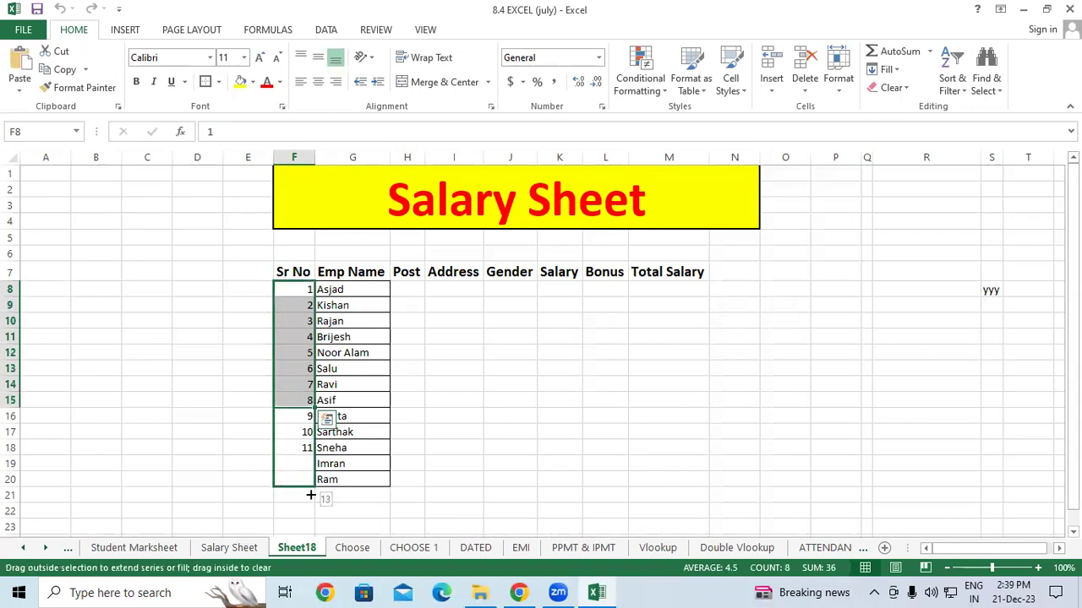
click(456, 510)
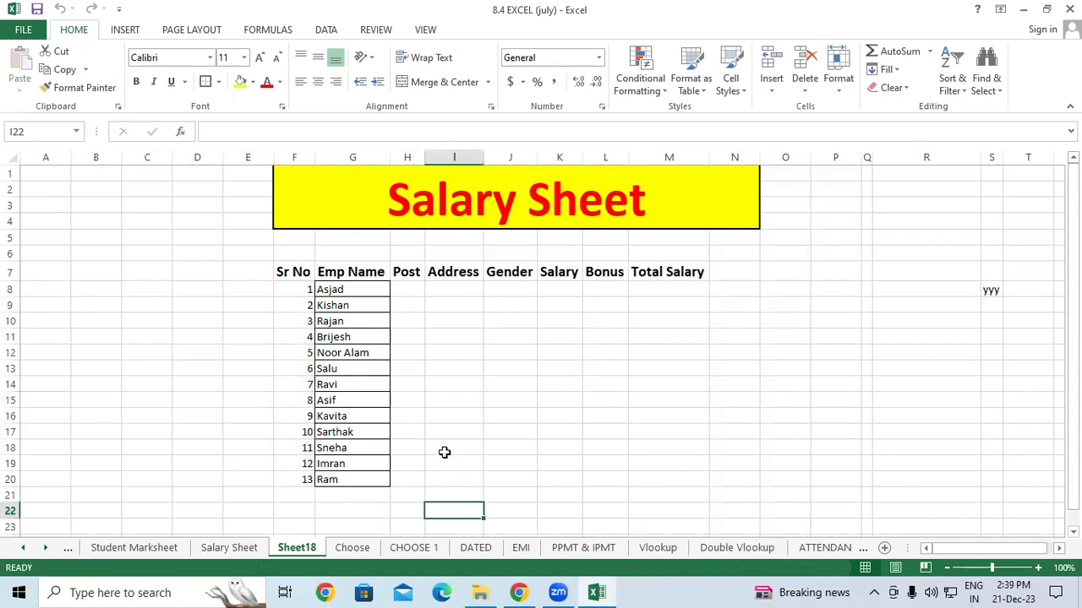
click(409, 288)
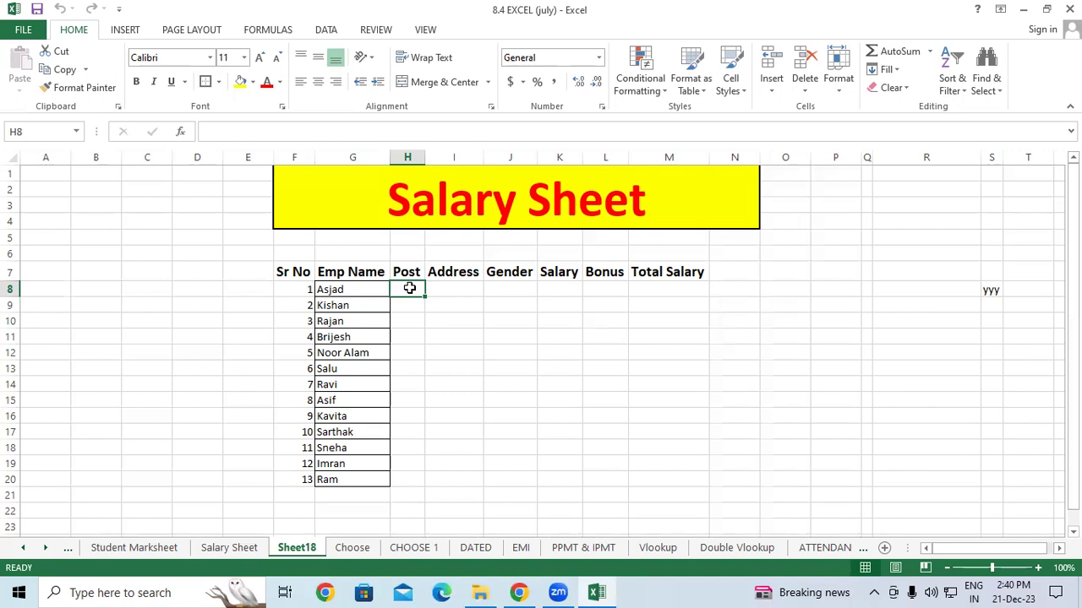
Step: Enter Er., Sup and Leb in H8:H10 and repeat them down the Post column to H20
text(E)
text(r.)
key(Return)
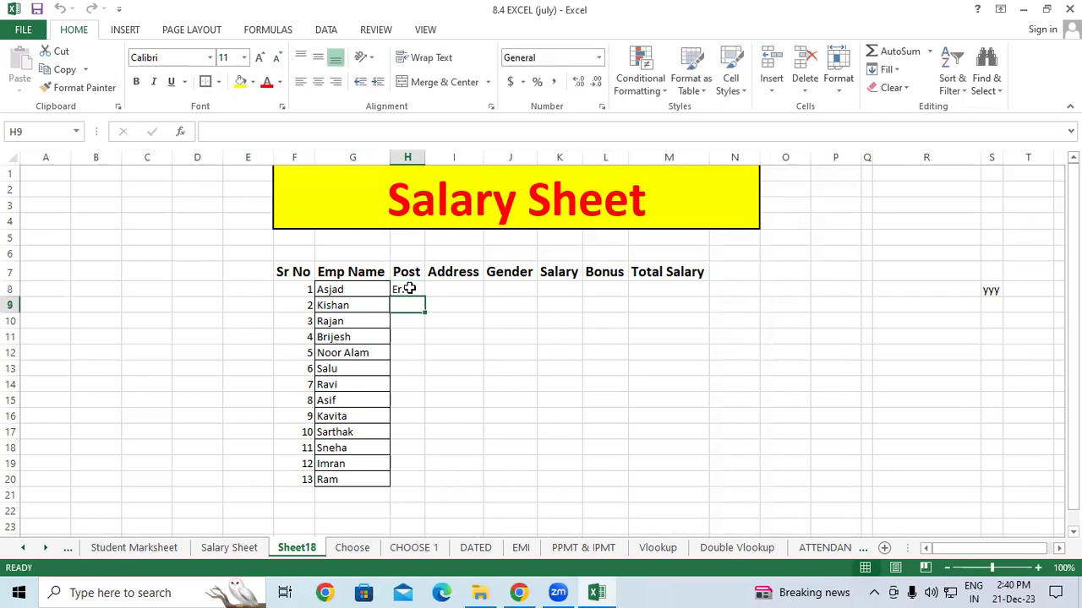
text(Sup)
key(Return)
text(Leb)
drag(408, 289, 425, 480)
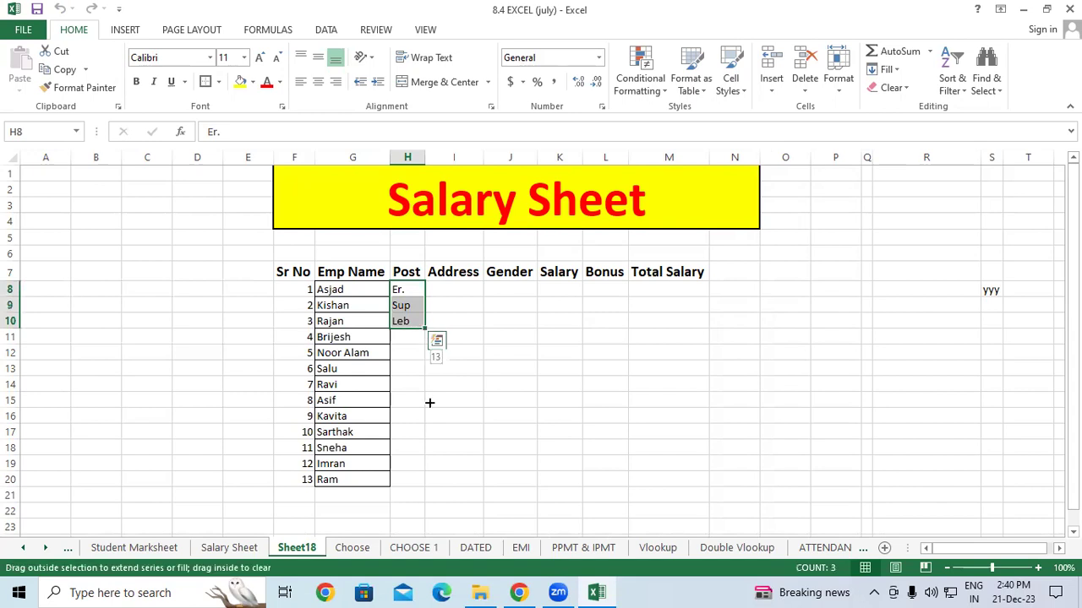
click(454, 450)
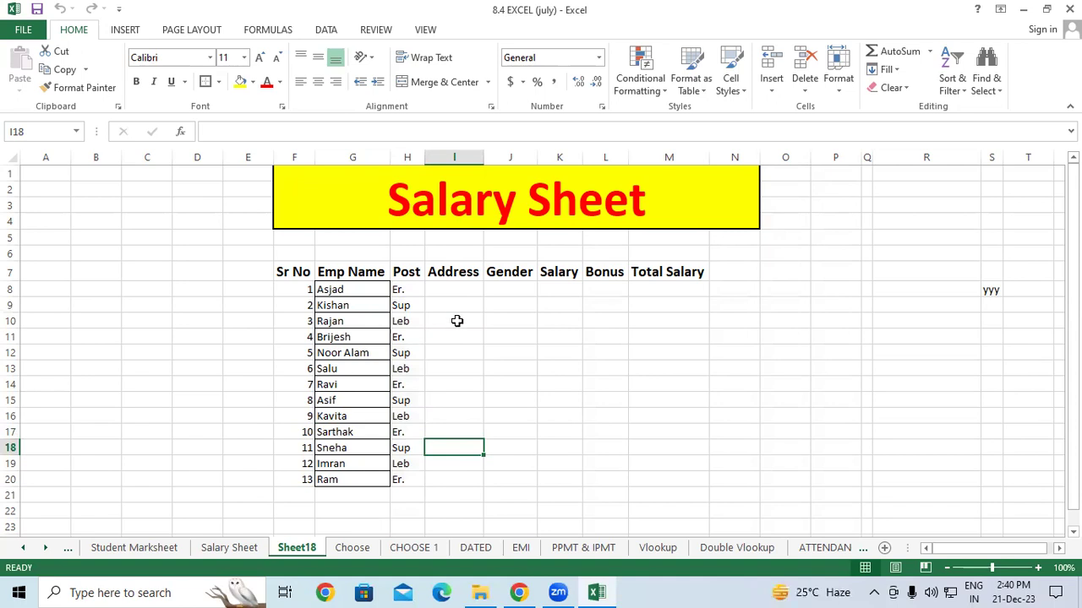
Step: Enter Padrauna and Kushinagar in the first two Address cells, I8 and I9
drag(449, 291, 444, 478)
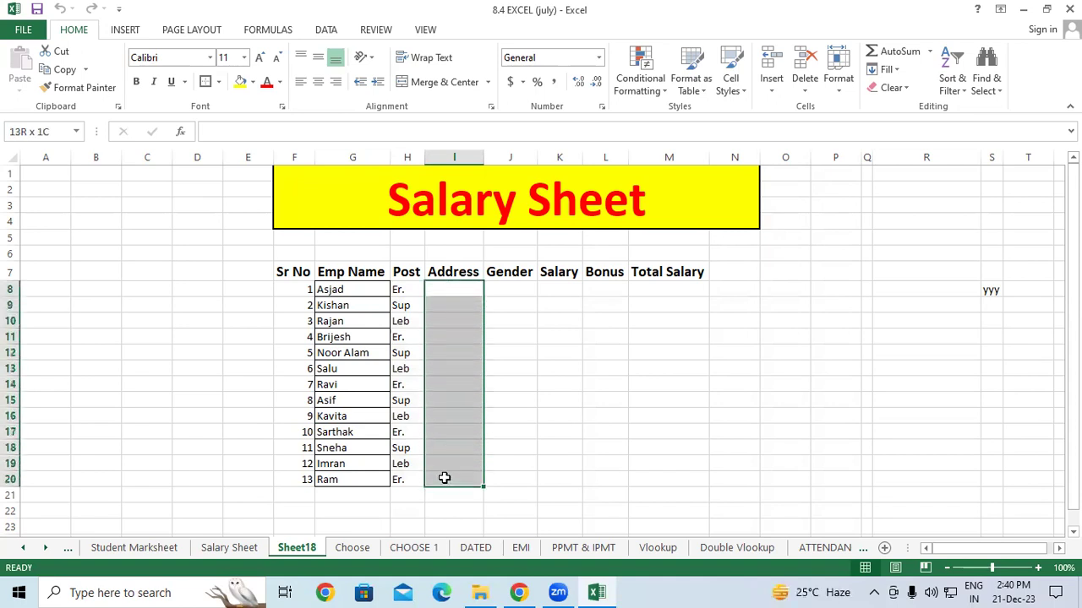
click(262, 549)
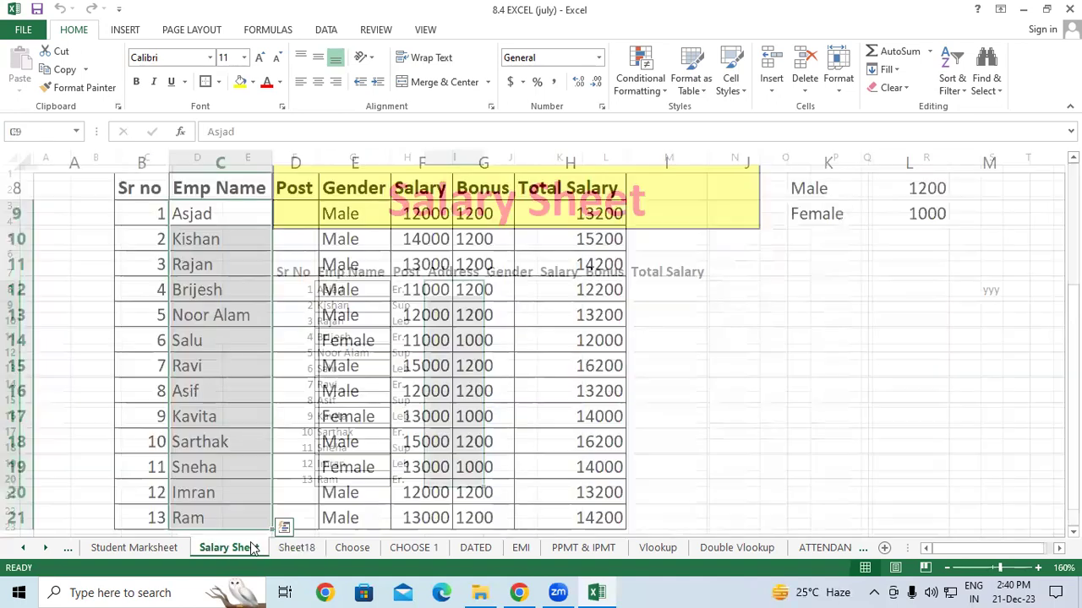
click(352, 549)
click(301, 547)
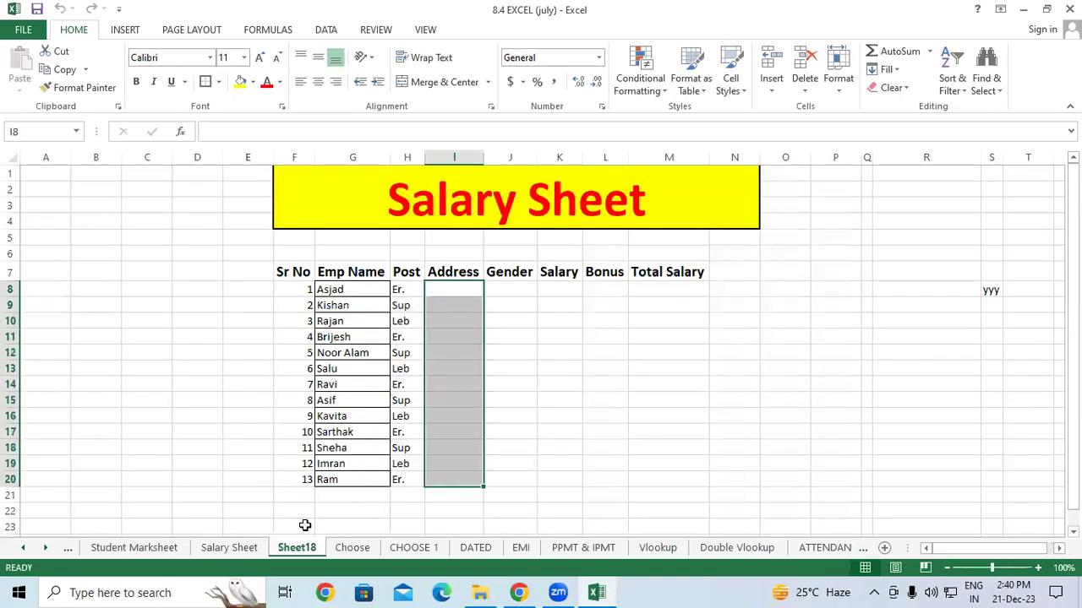
click(465, 290)
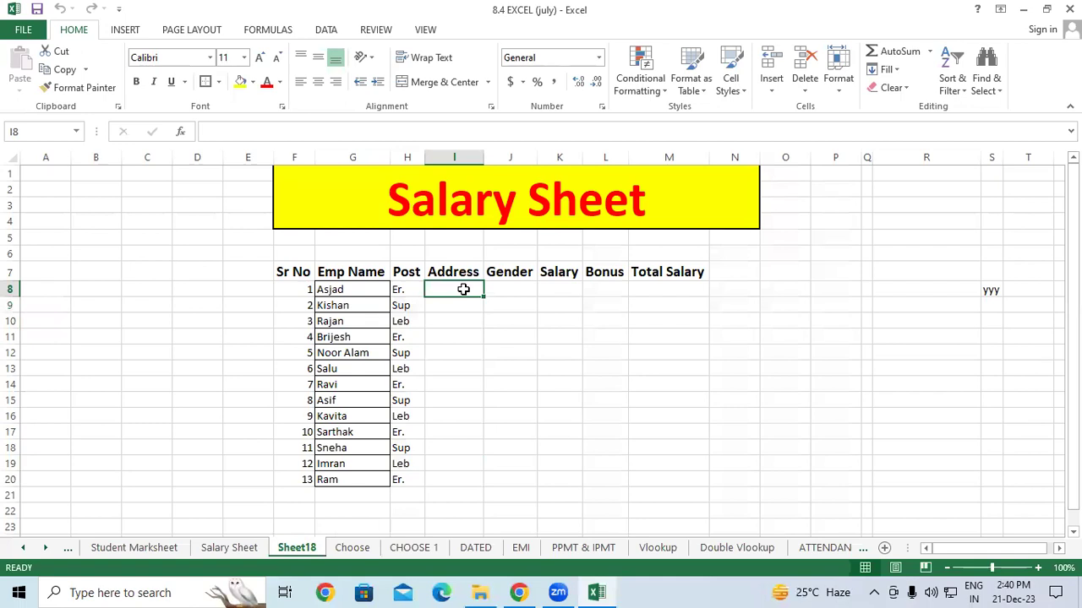
text(Padrauna)
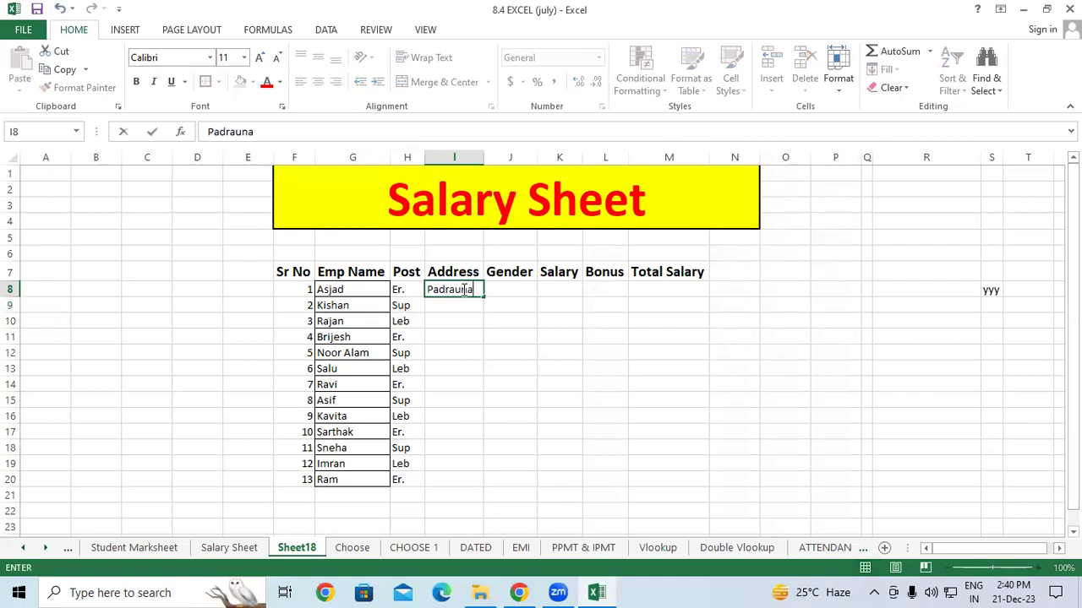
key(Return)
text(Kushinaga)
key(Return)
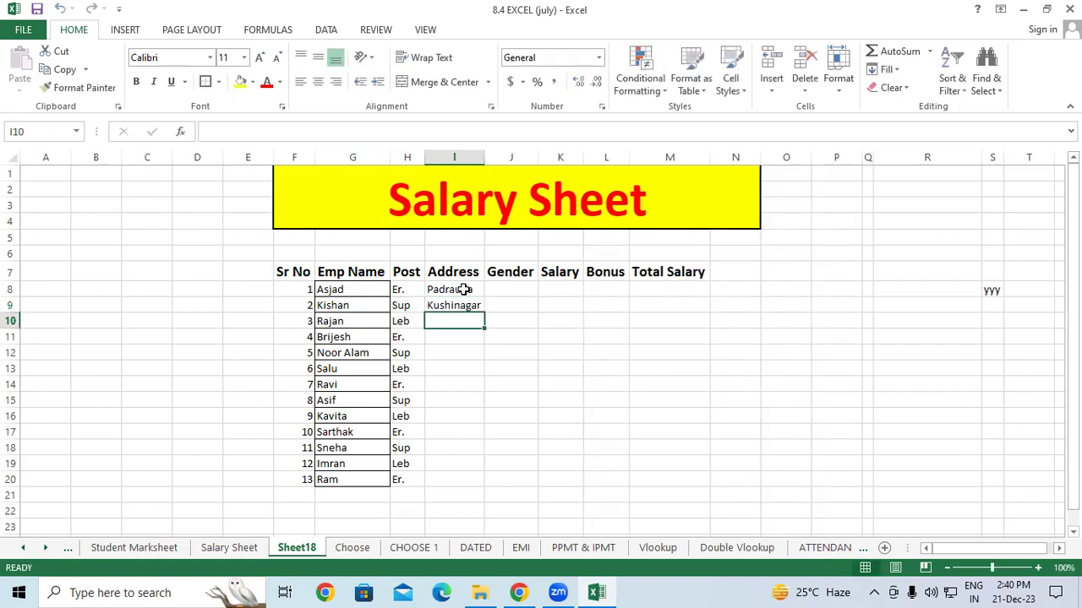
Step: Add Ramkola in I10 and repeat the three addresses down to I20
click(359, 289)
drag(359, 289, 357, 478)
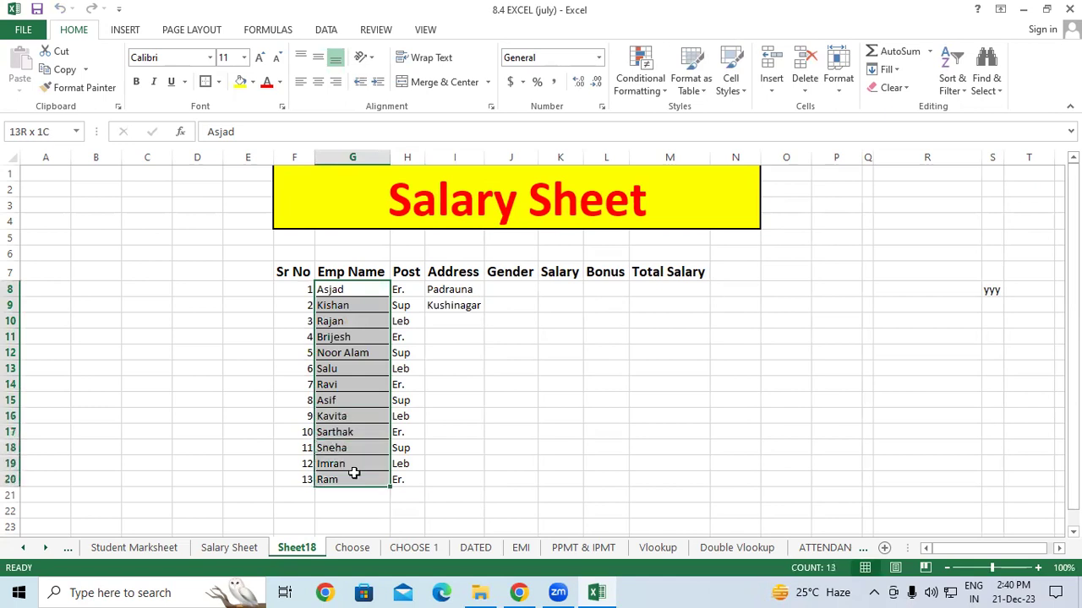
click(452, 384)
click(454, 320)
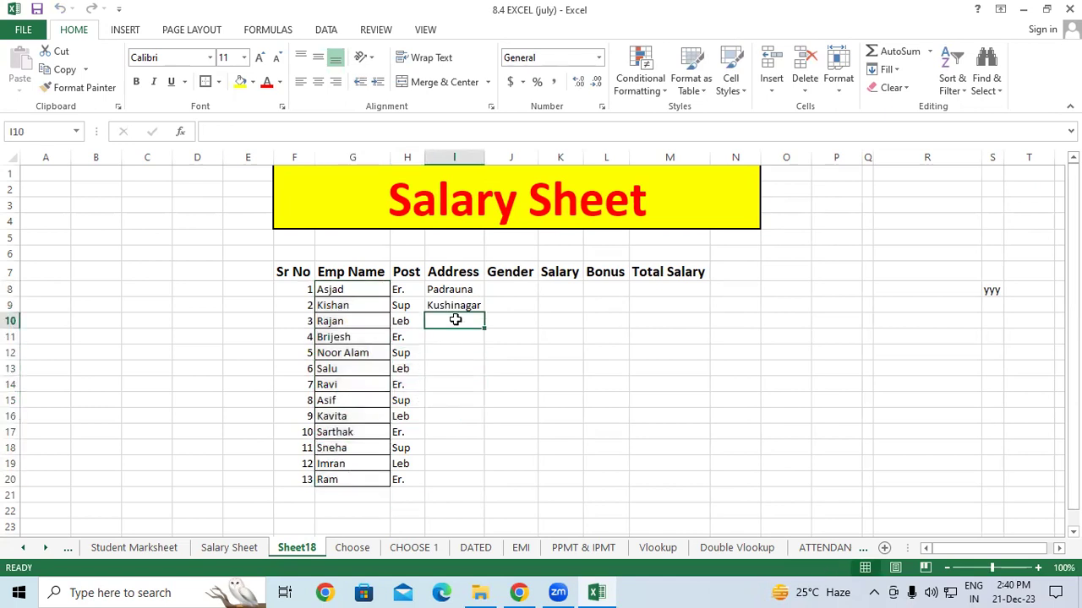
text(Ramko)
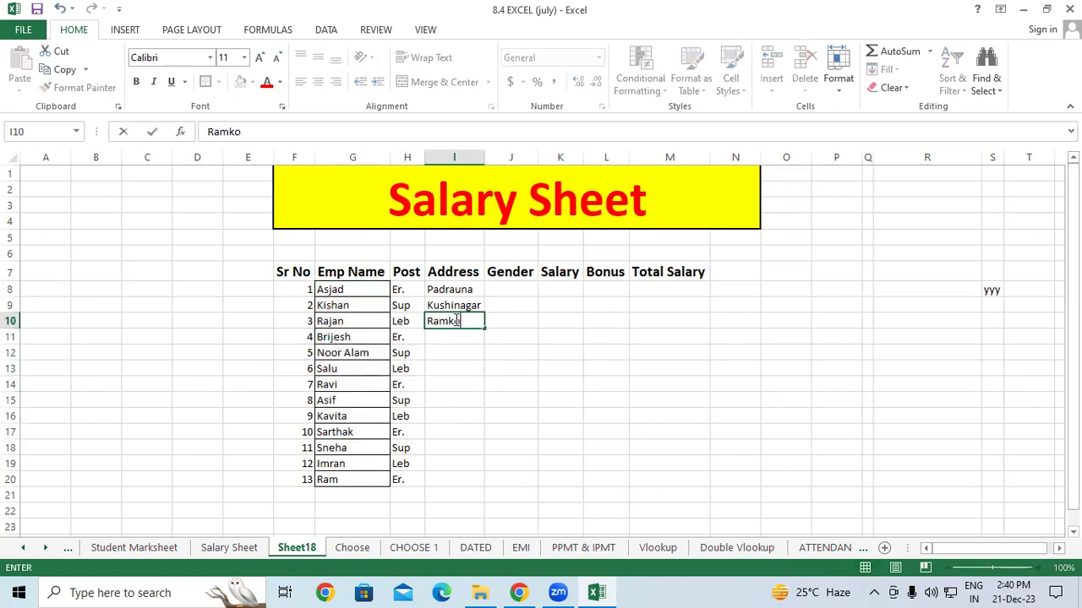
text(la)
key(Return)
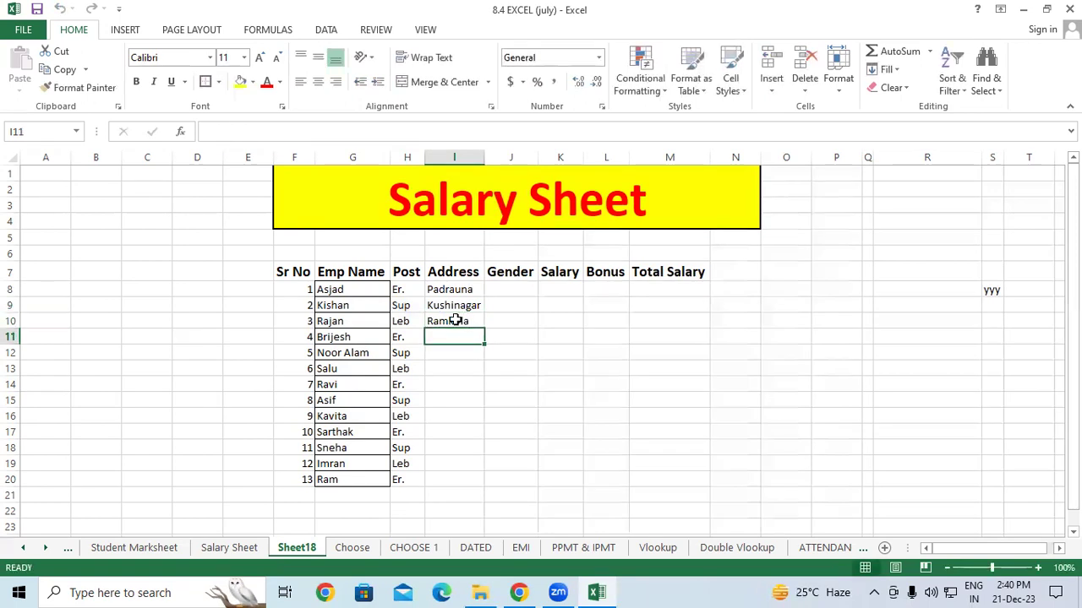
drag(455, 290, 477, 475)
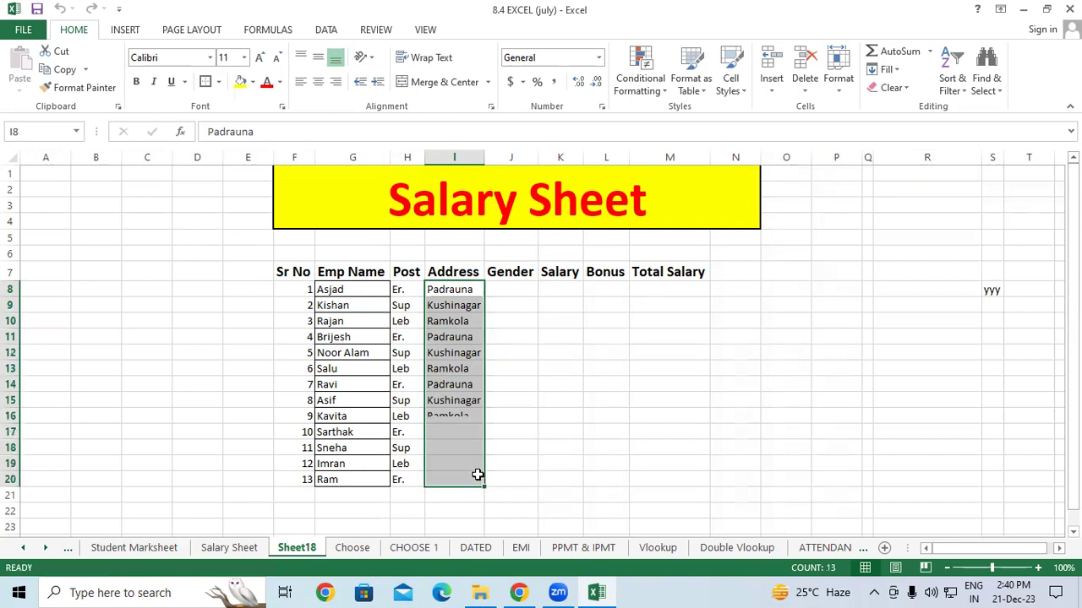
click(510, 384)
click(511, 357)
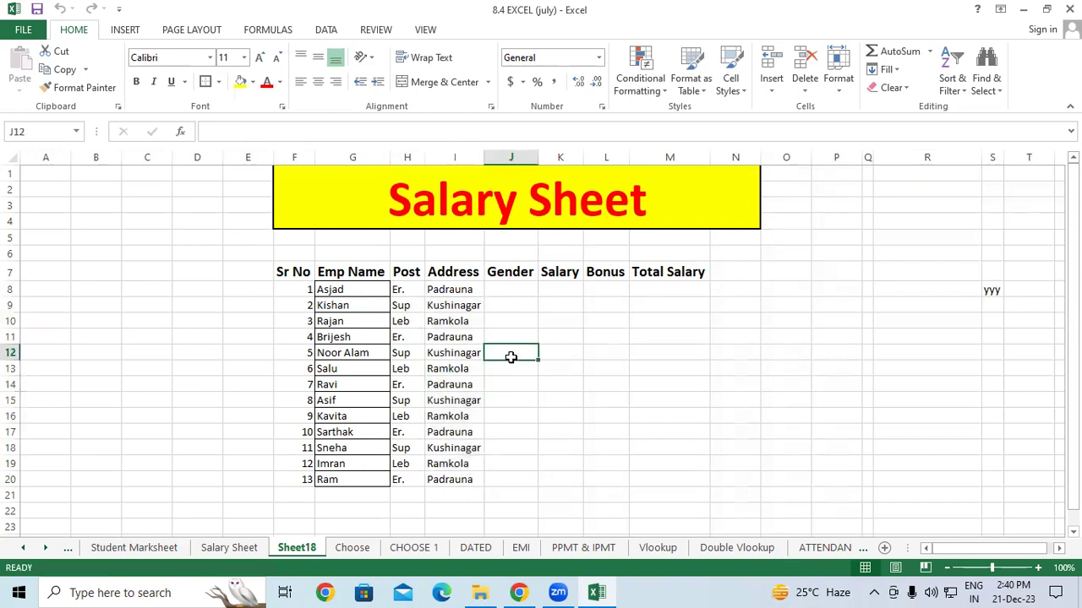
Step: Copy the Gender values from Salary Sheet into Sheet18's Gender column starting at J8
click(517, 290)
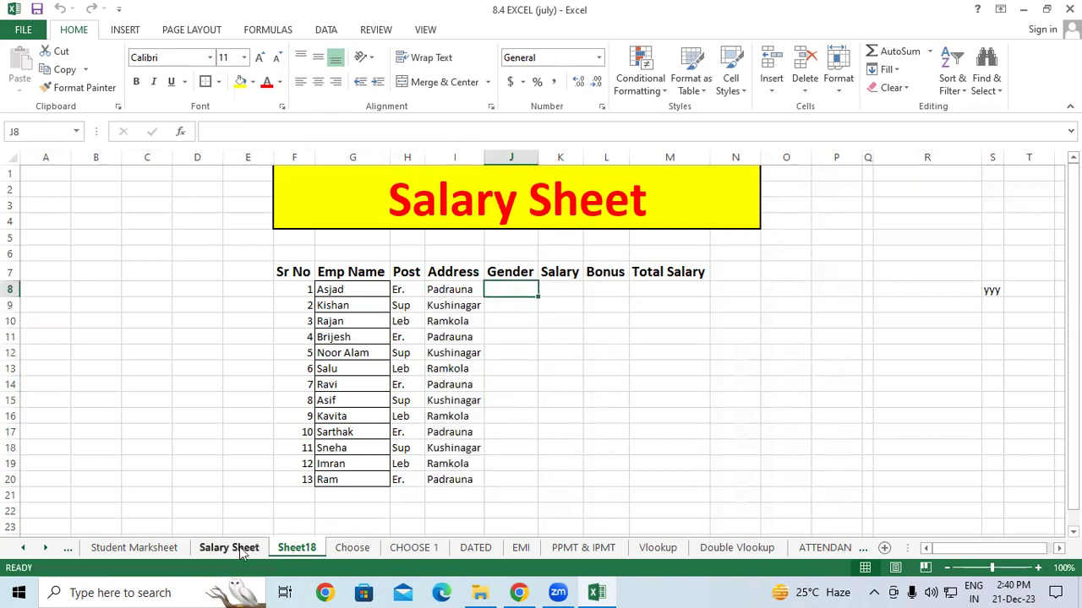
click(229, 548)
drag(354, 218, 334, 512)
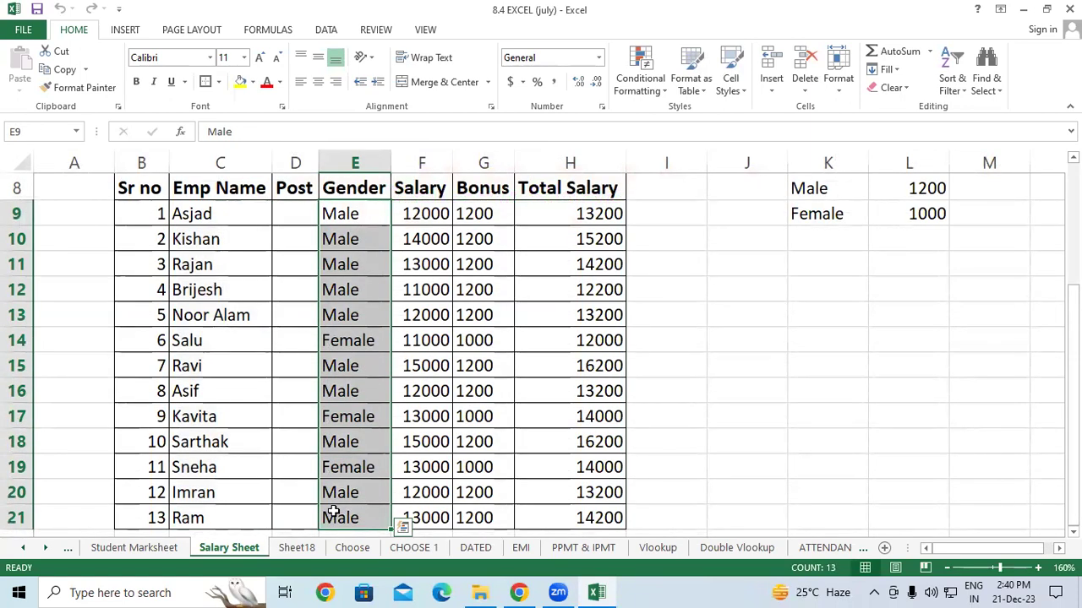
key(ctrl+c)
click(296, 548)
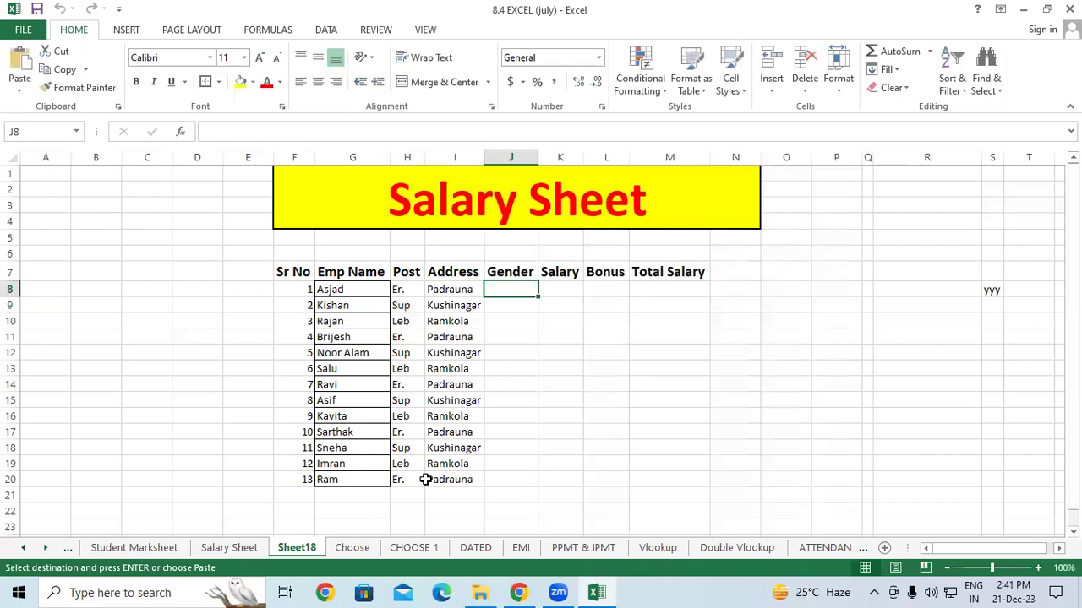
key(ctrl+v)
click(610, 346)
Step: Highlight the Female employees' rows, then select the whole table from Sr No to Total Salary
mouse_move(511, 287)
mouse_down()
mouse_move(475, 342)
mouse_move(327, 357)
mouse_up()
click(329, 372)
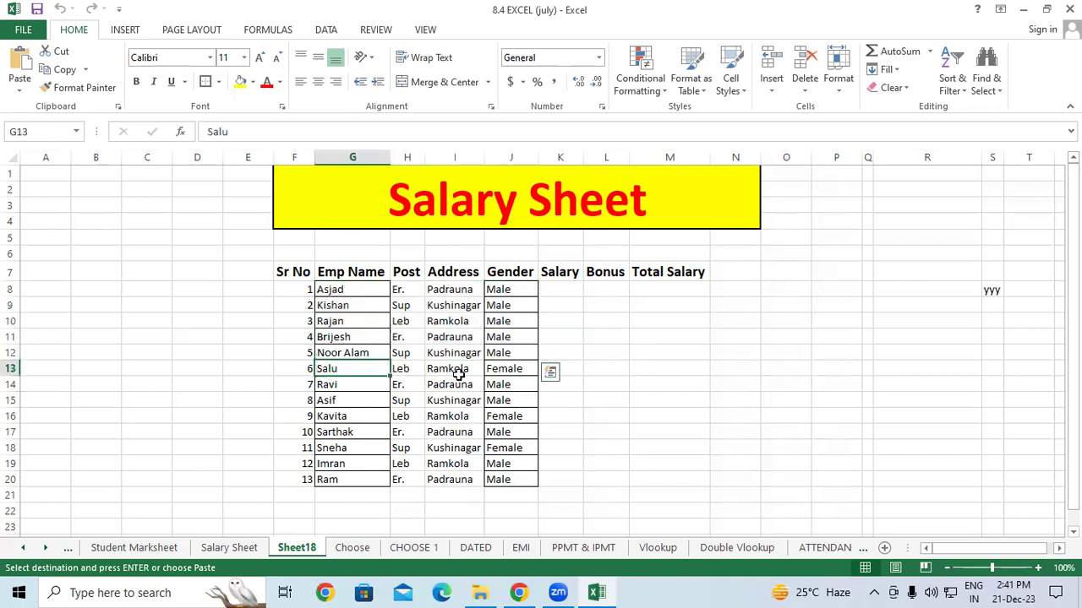
drag(328, 417, 527, 420)
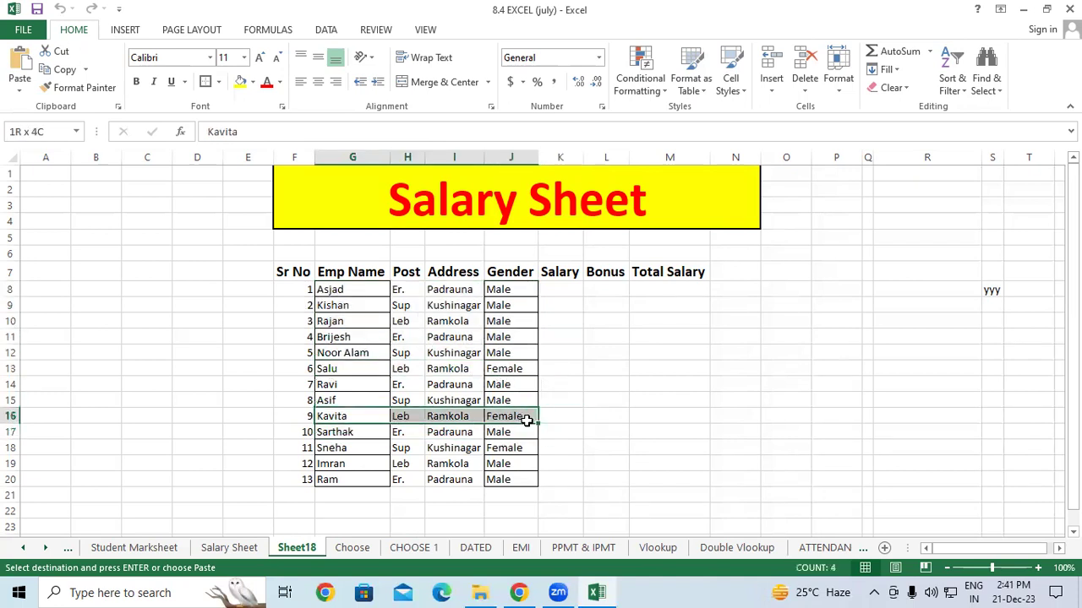
drag(342, 448, 504, 452)
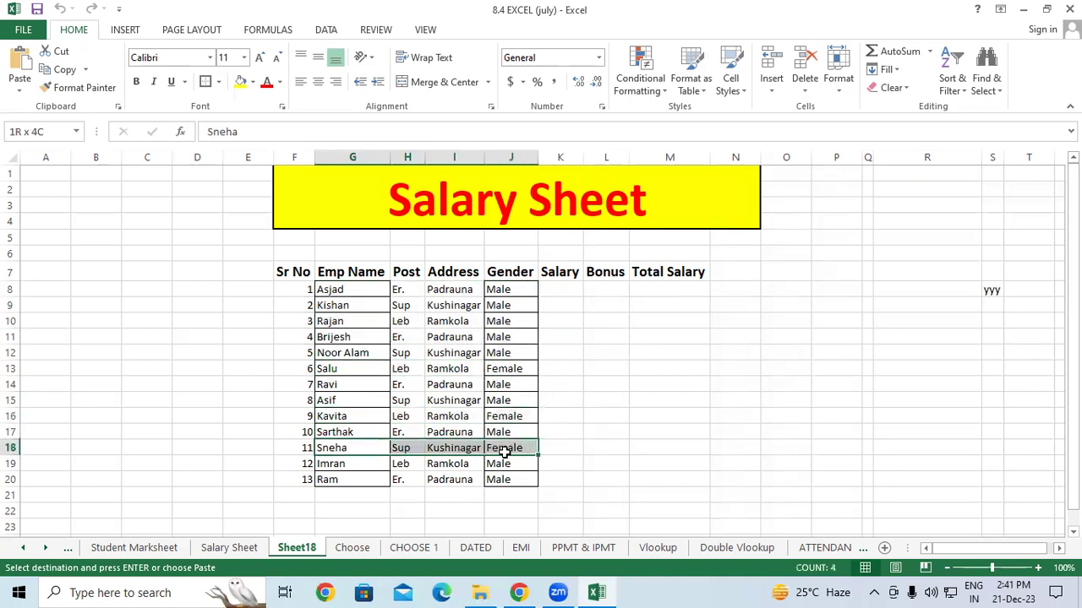
click(574, 417)
mouse_move(297, 271)
mouse_down()
mouse_move(515, 457)
mouse_move(672, 494)
mouse_up()
drag(296, 274, 680, 478)
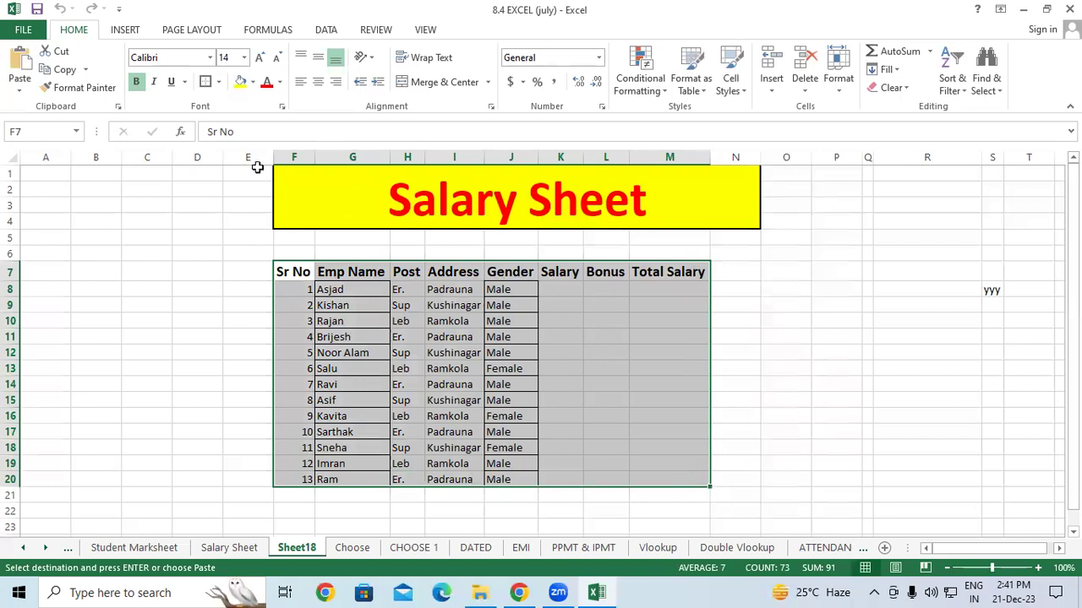
Step: Apply All Borders to the selected salary table F7:M20
click(218, 82)
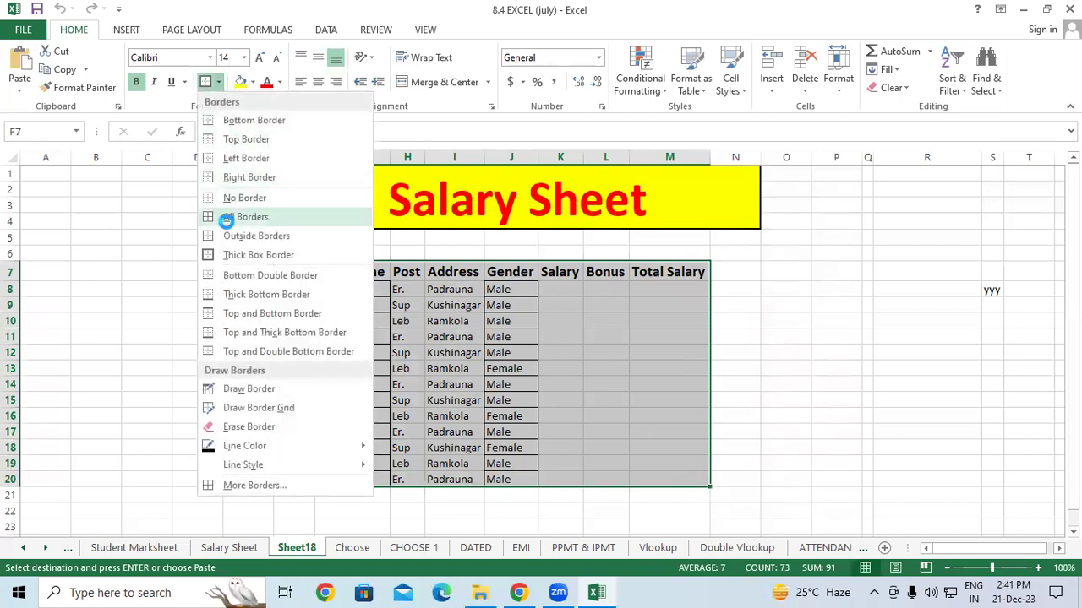
click(227, 218)
click(840, 420)
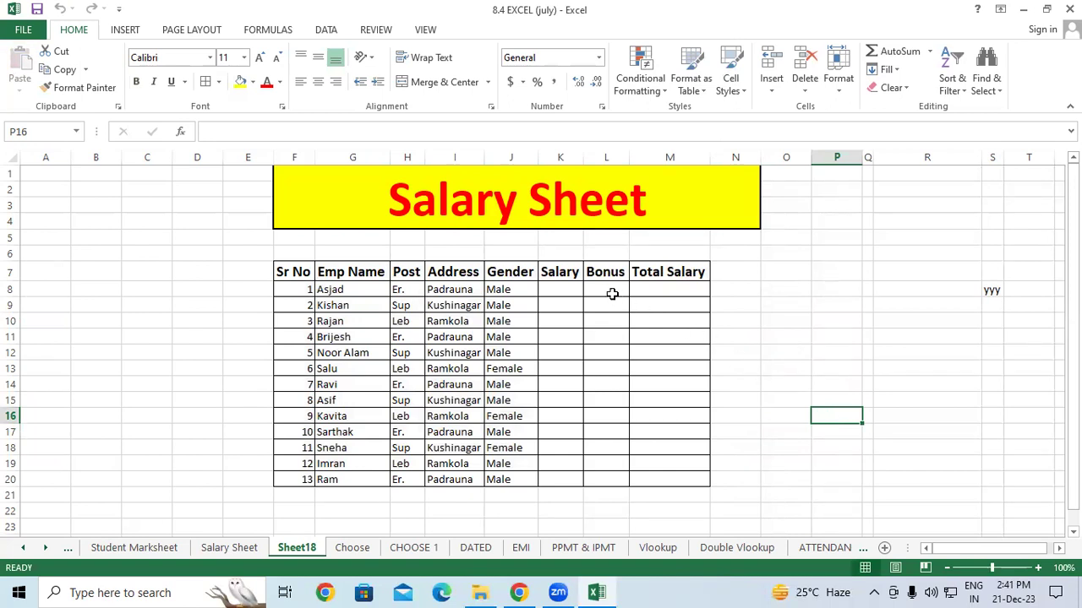
Step: Select the empty Salary, Bonus and Total Salary columns for rows 8 to 20
click(570, 292)
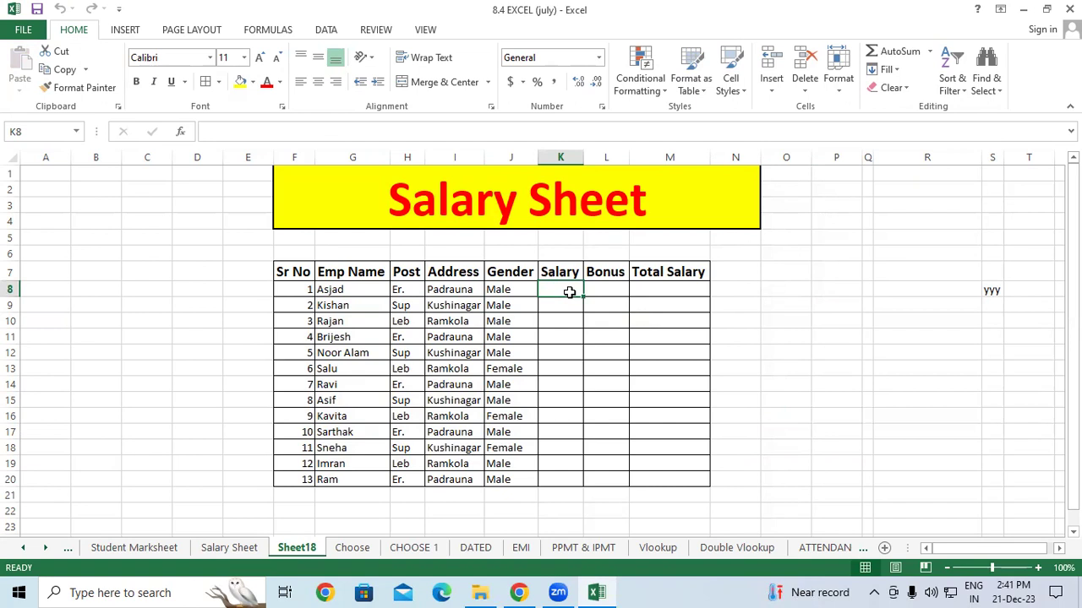
drag(569, 293, 571, 478)
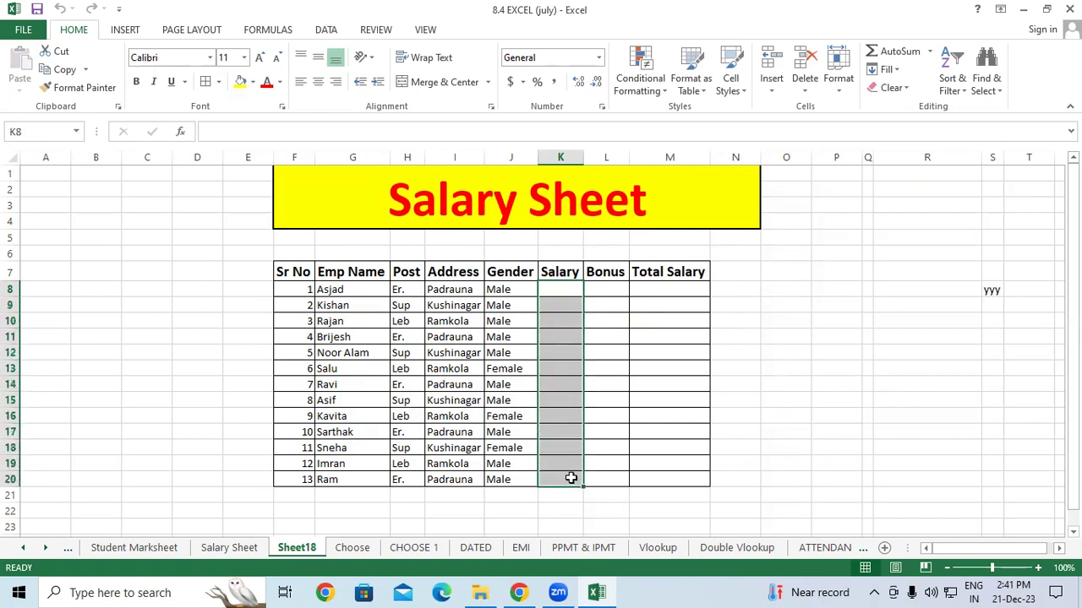
drag(610, 292, 606, 475)
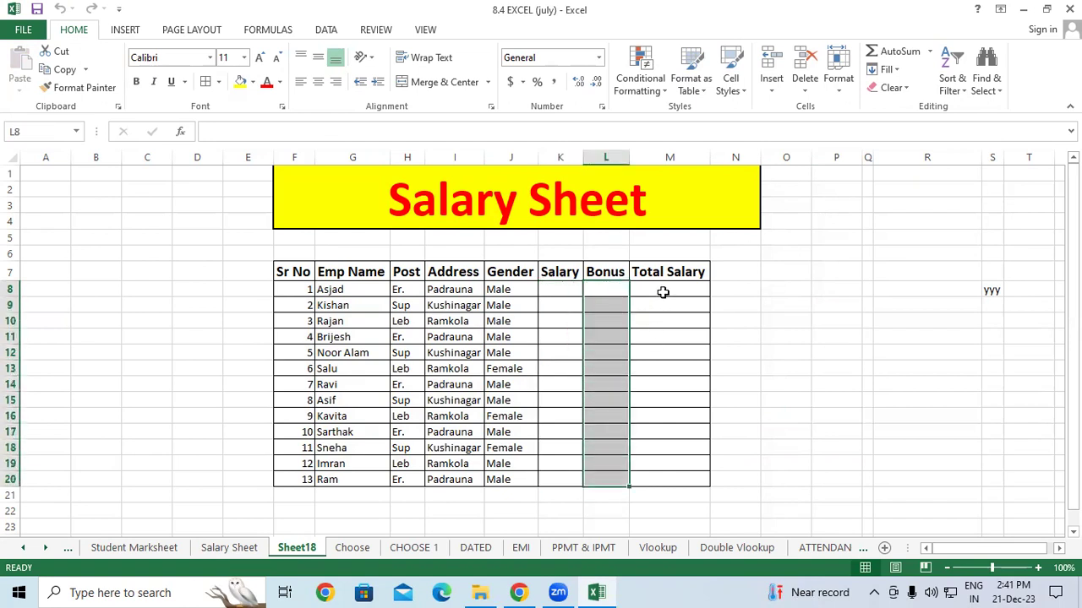
drag(662, 290, 663, 336)
drag(663, 288, 660, 475)
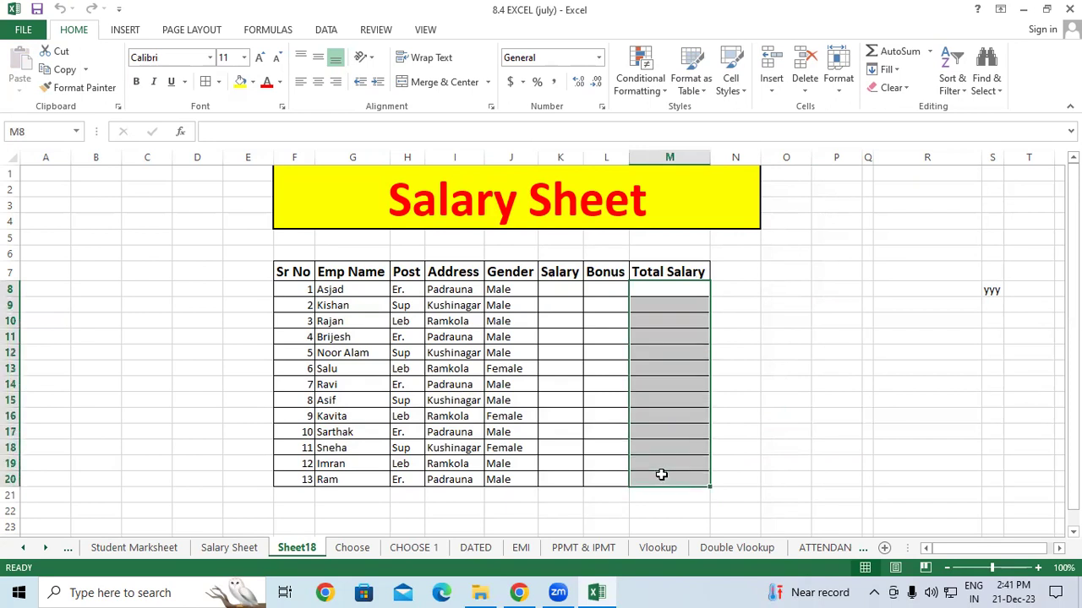
click(554, 289)
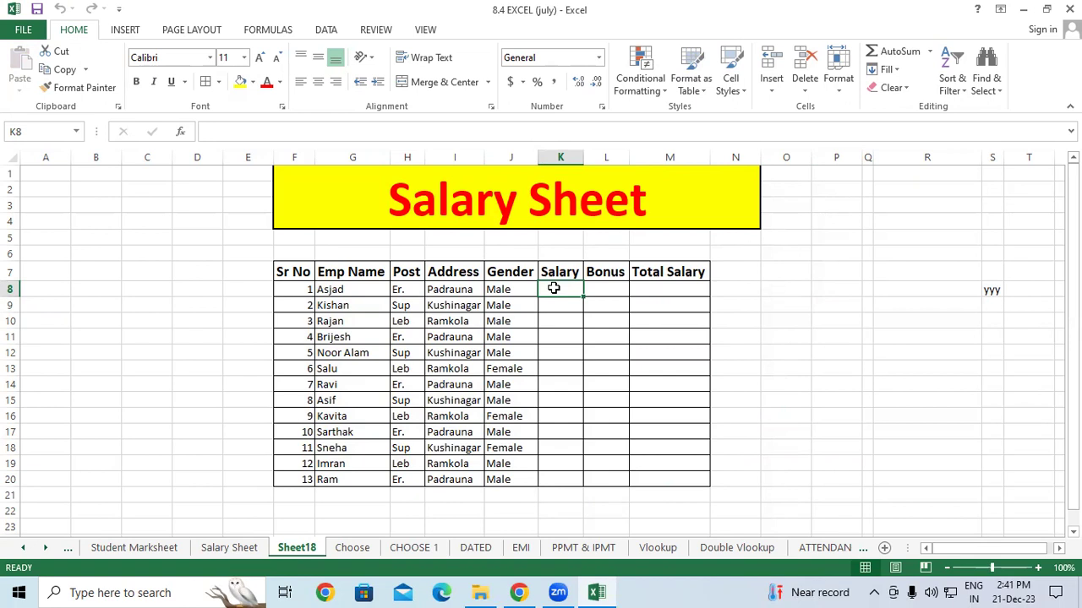
Step: Switch to Student Marksheet and select its subject marks range F8:J15
click(112, 549)
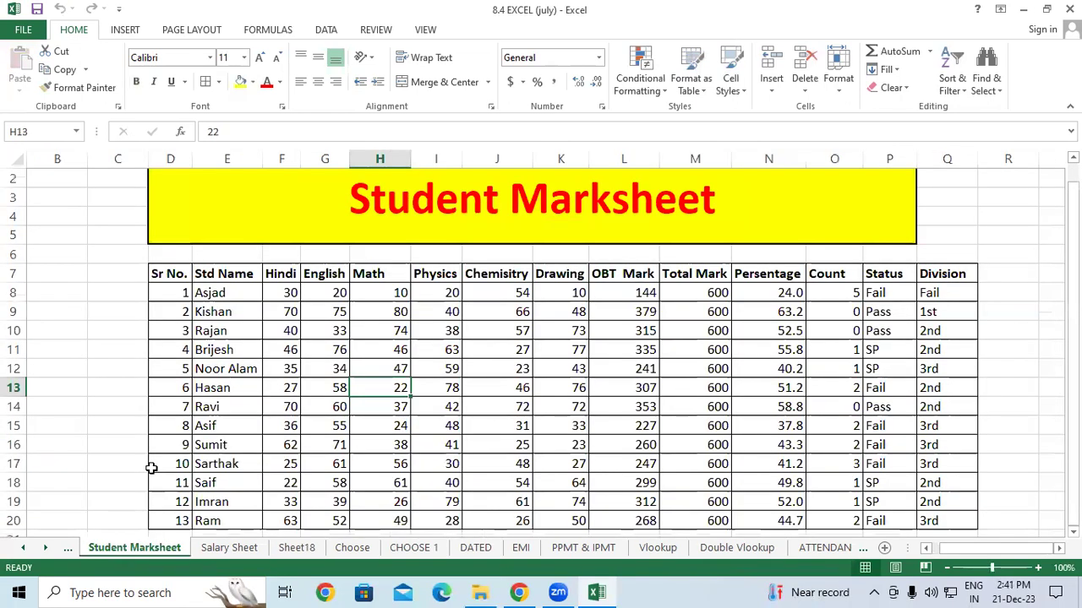
drag(290, 295, 548, 523)
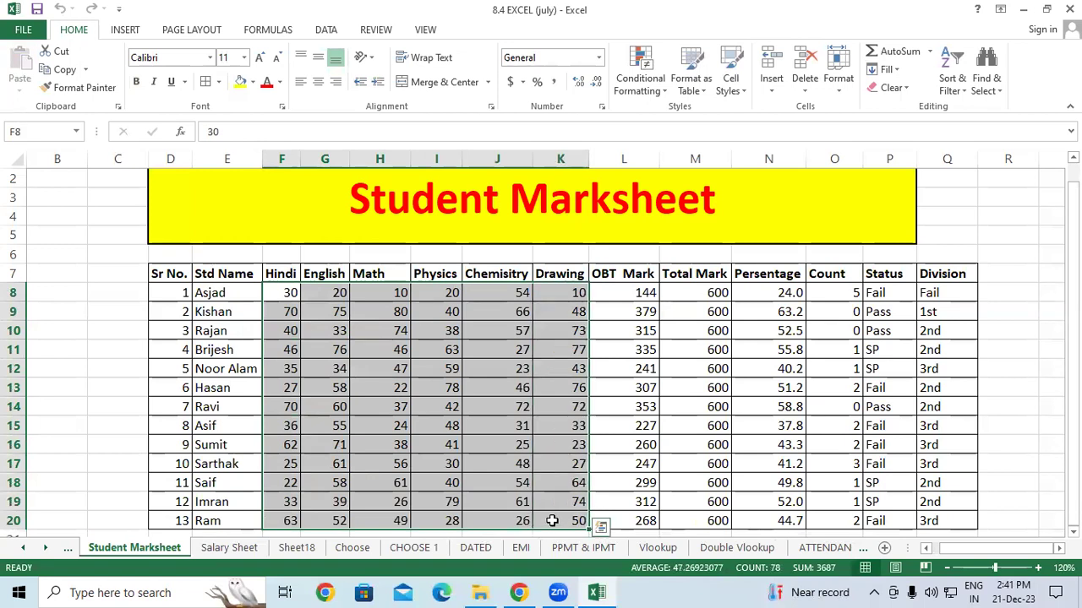
drag(287, 292, 488, 431)
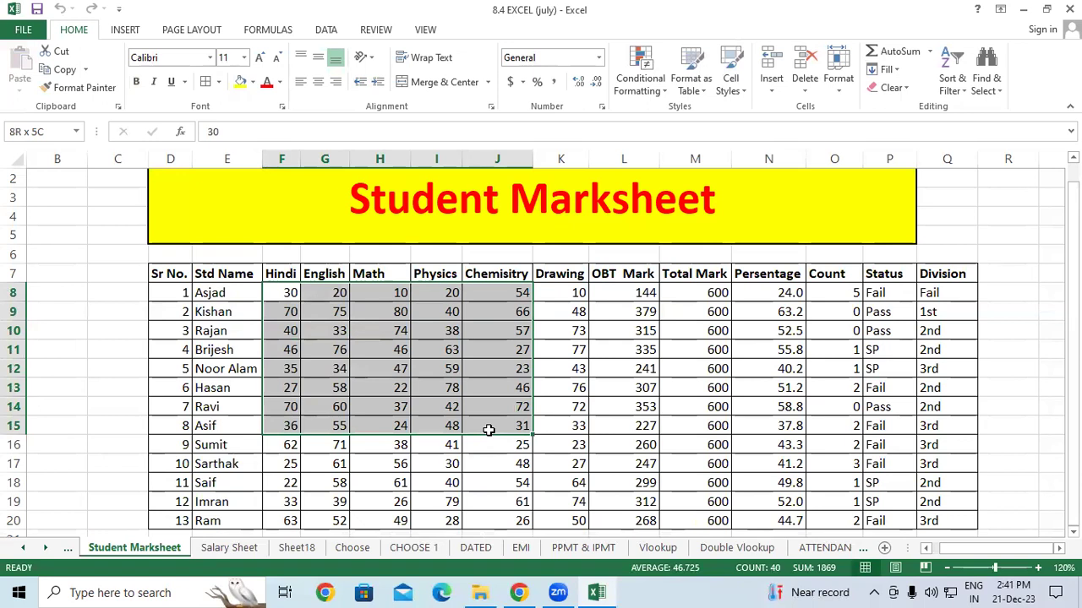
drag(489, 431, 489, 430)
Step: Check a Gender cell on Salary Sheet, then return to Sheet18's empty salary columns
click(229, 548)
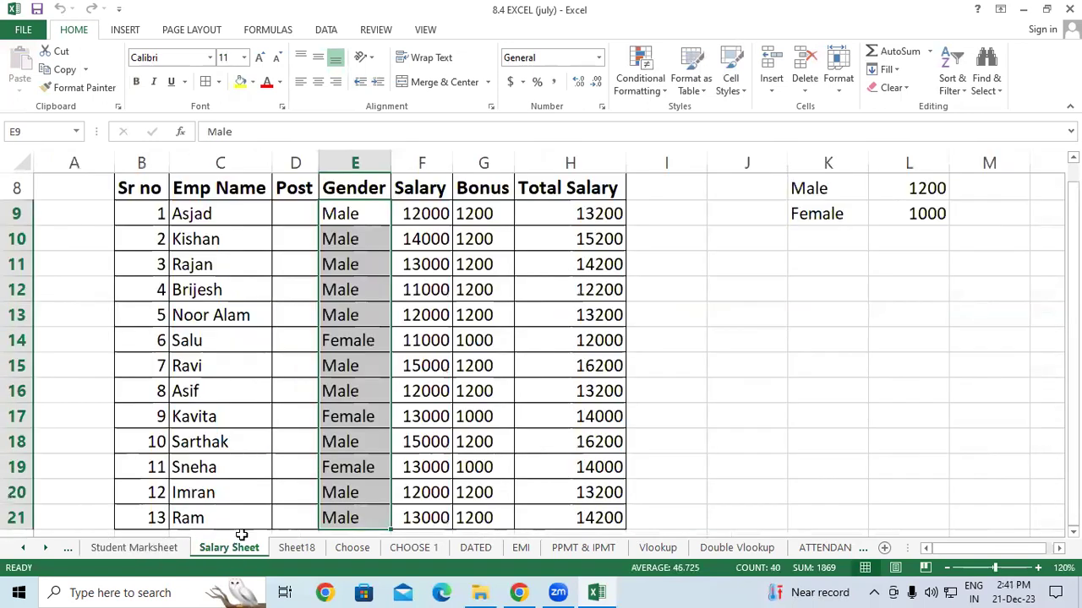
click(374, 292)
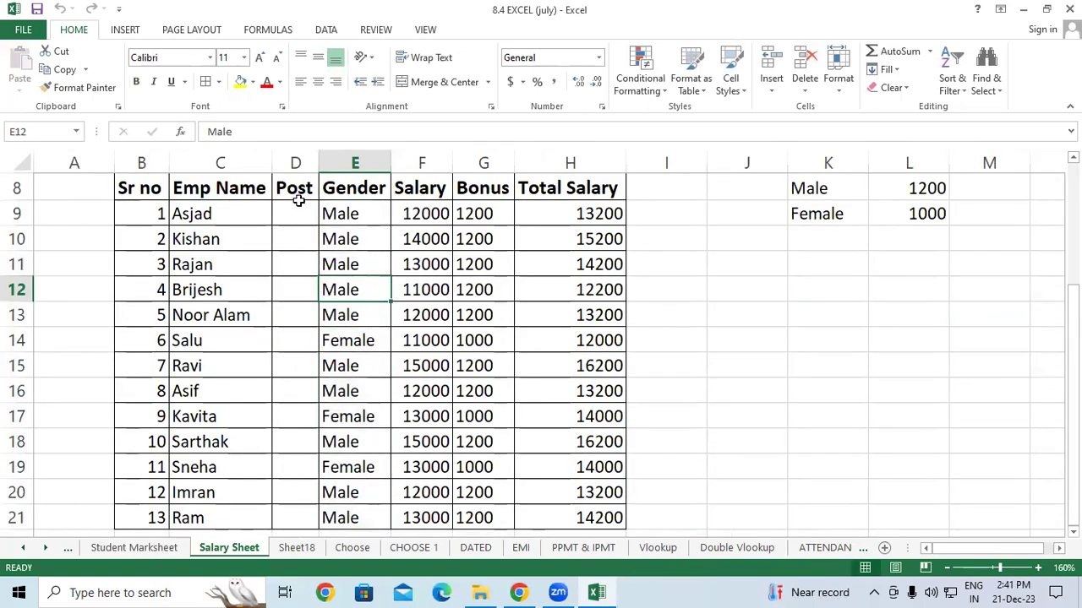
click(297, 549)
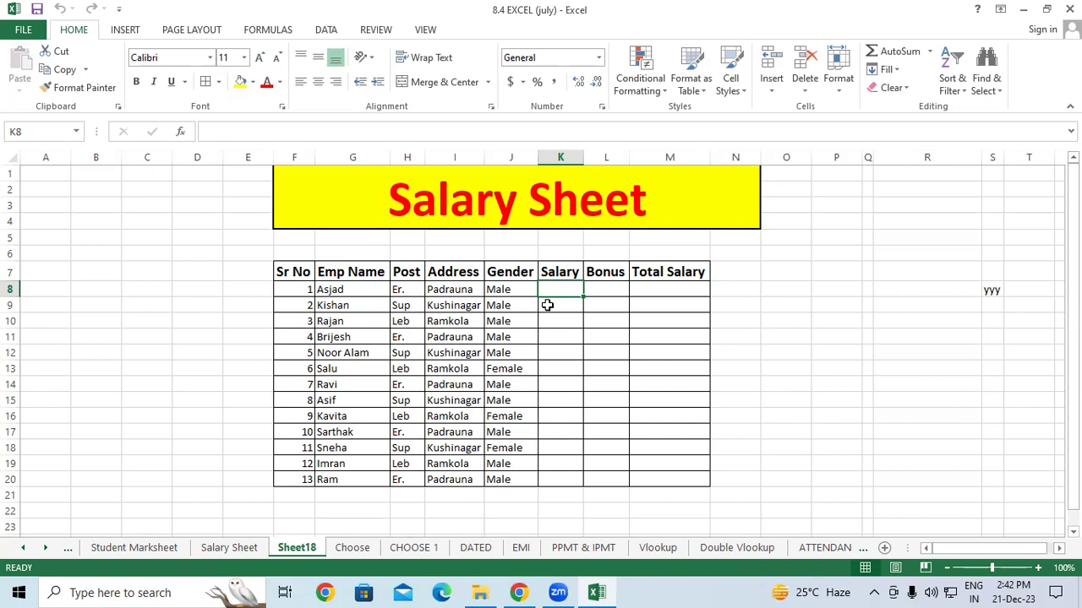
Step: Start =RANDBETWEEN in cell K8, accepting the autocomplete suggestion
text(=Randb)
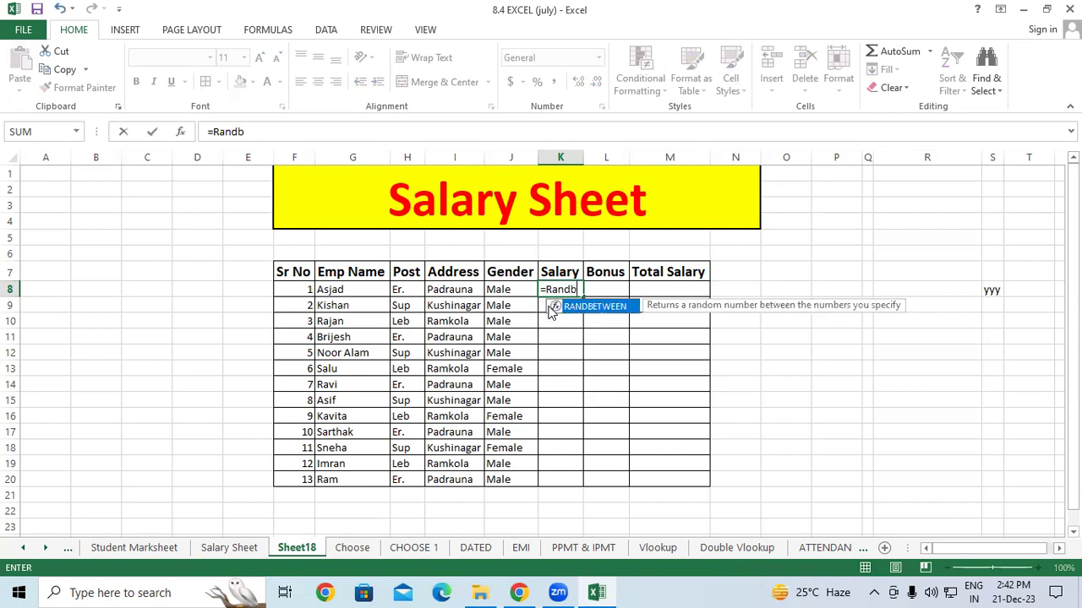
key(Tab)
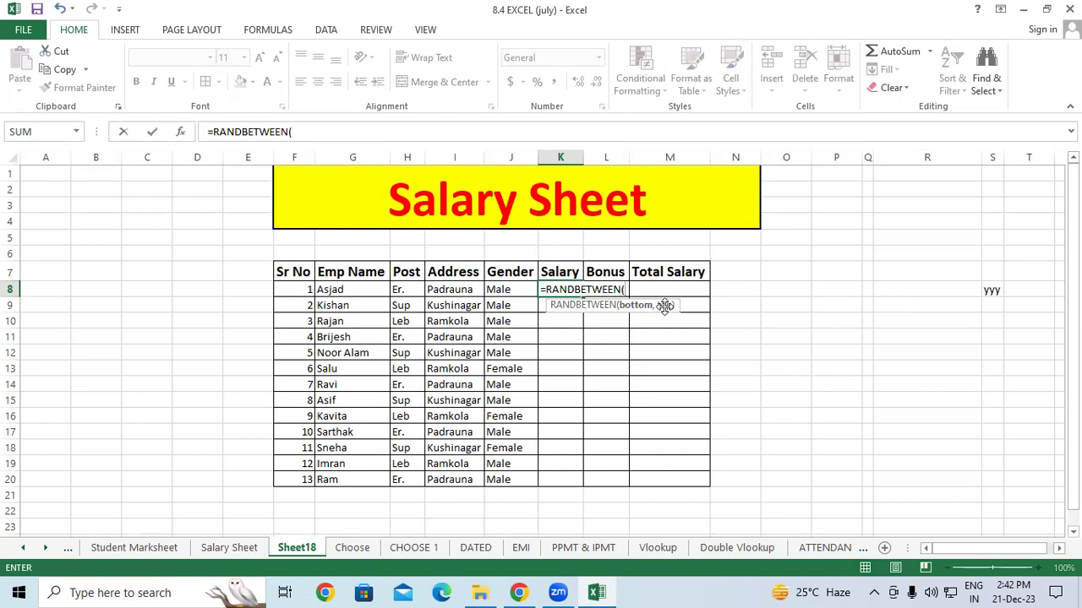
Step: Finish the formula with bounds 10000 and 20000 and commit it, showing 16969
click(875, 7)
mouse_move(190, 274)
mouse_down()
mouse_move(203, 303)
mouse_move(256, 263)
mouse_up()
mouse_move(275, 223)
mouse_down()
mouse_move(272, 252)
mouse_move(299, 226)
mouse_up()
drag(191, 318, 222, 306)
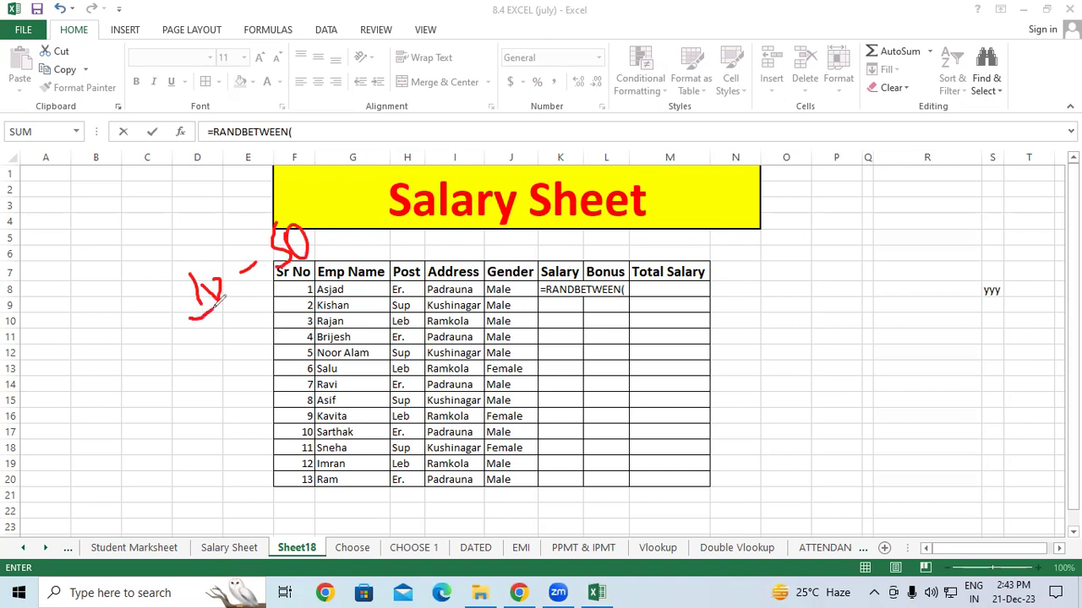
drag(301, 261, 310, 255)
mouse_move(172, 385)
mouse_down()
mouse_move(176, 444)
mouse_move(218, 372)
mouse_up()
drag(281, 352, 330, 323)
drag(346, 278, 358, 325)
drag(377, 271, 369, 284)
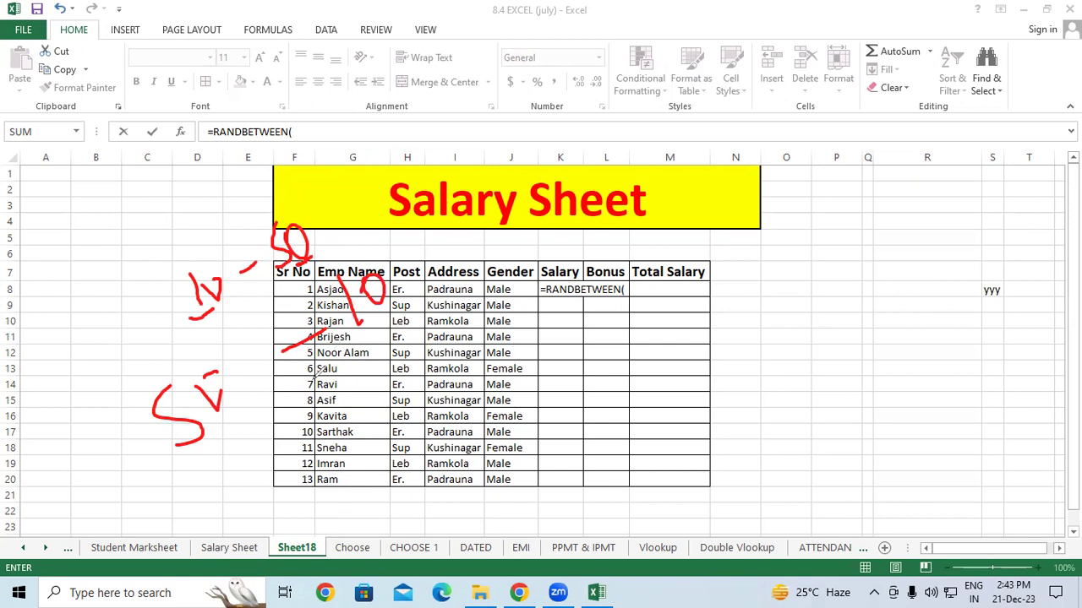
drag(453, 345, 436, 355)
drag(251, 446, 227, 460)
key(Escape)
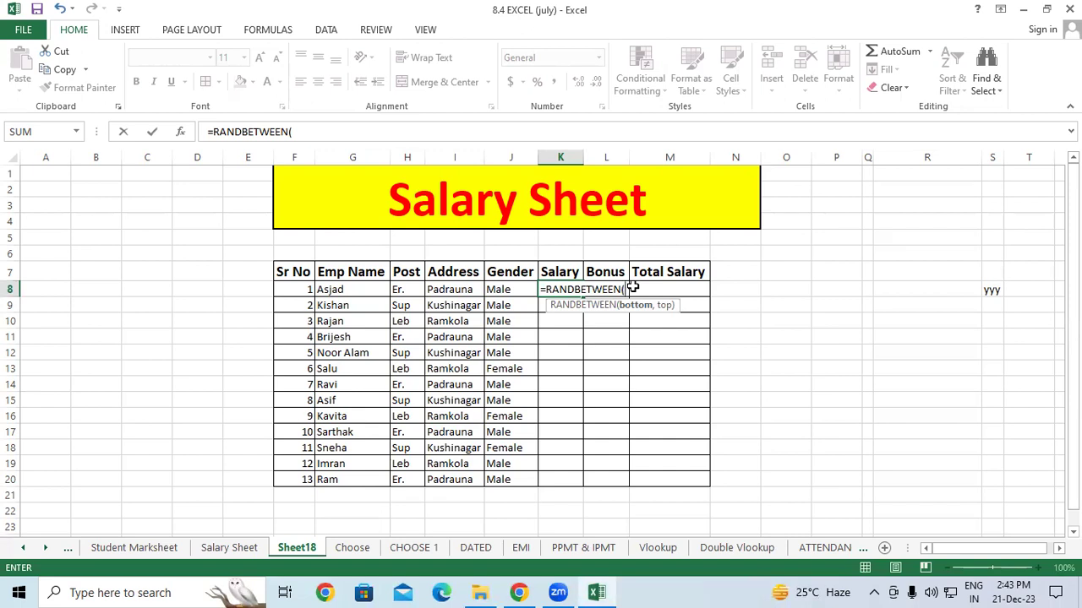
text(10000)
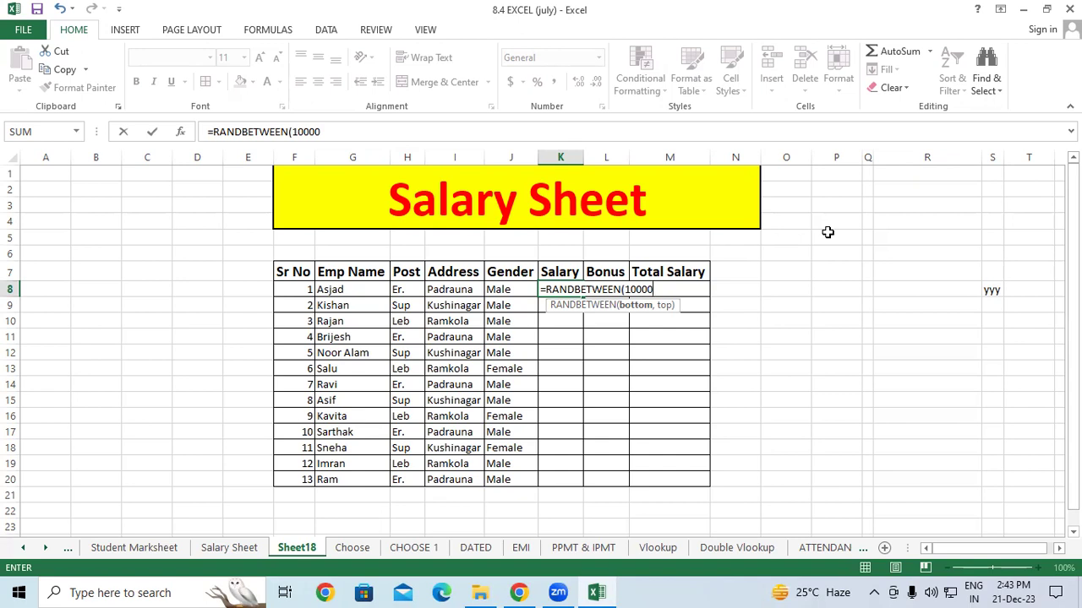
text(,20000)
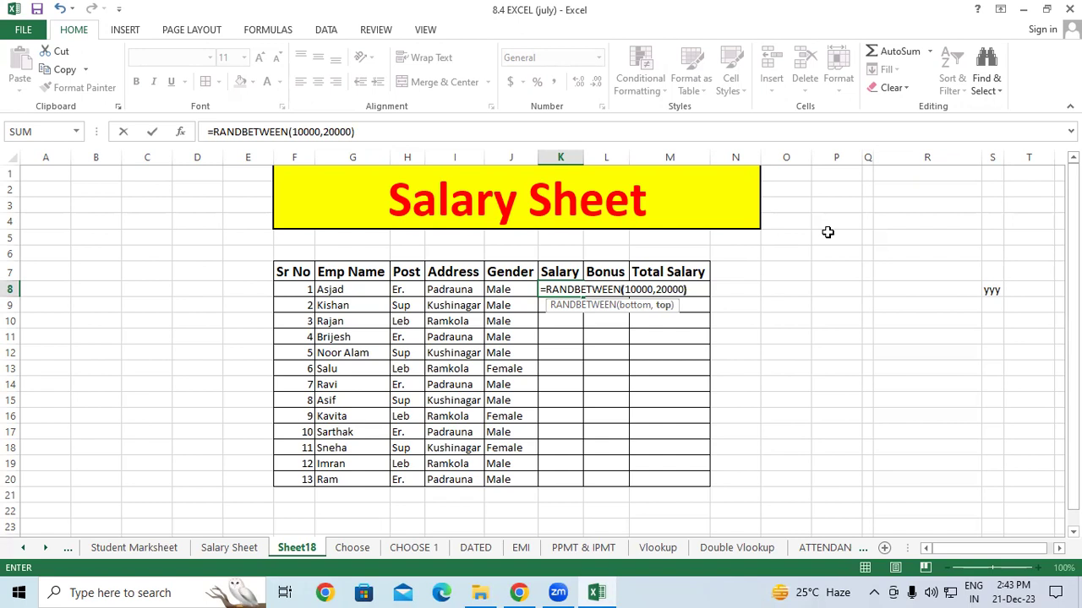
key(Return)
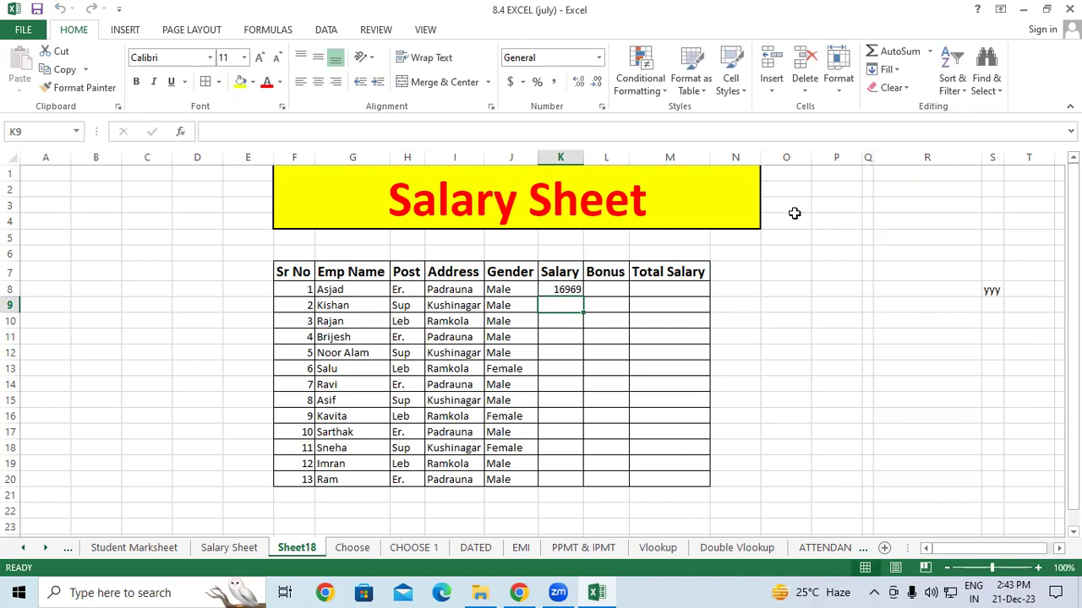
Step: Recommit K8's RANDBETWEEN formula and fill it down K8:K20 for all 13 salaries
click(575, 290)
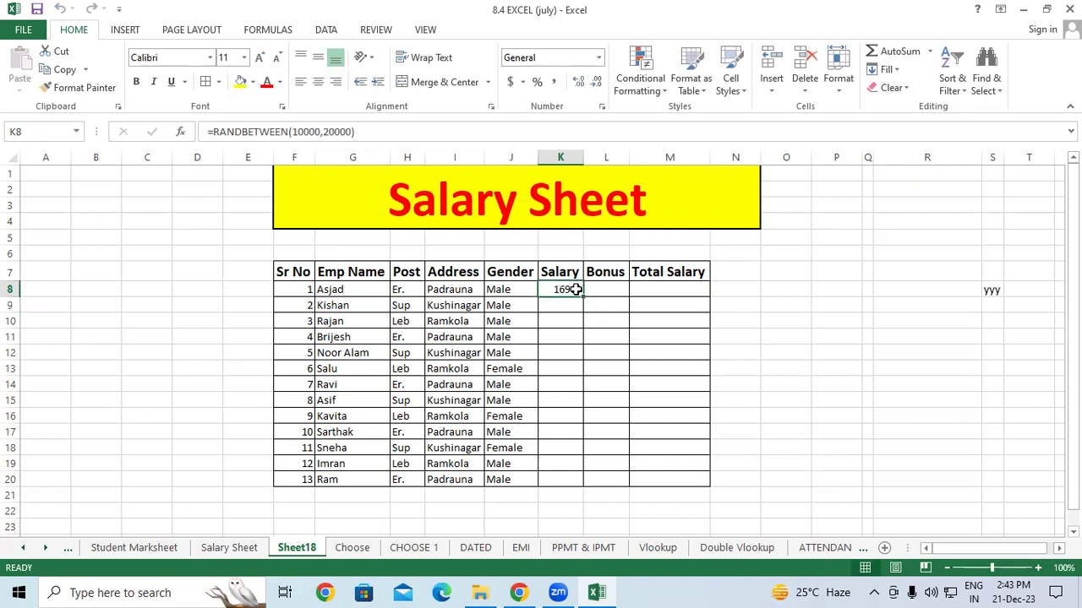
double_click(574, 289)
drag(548, 290, 684, 290)
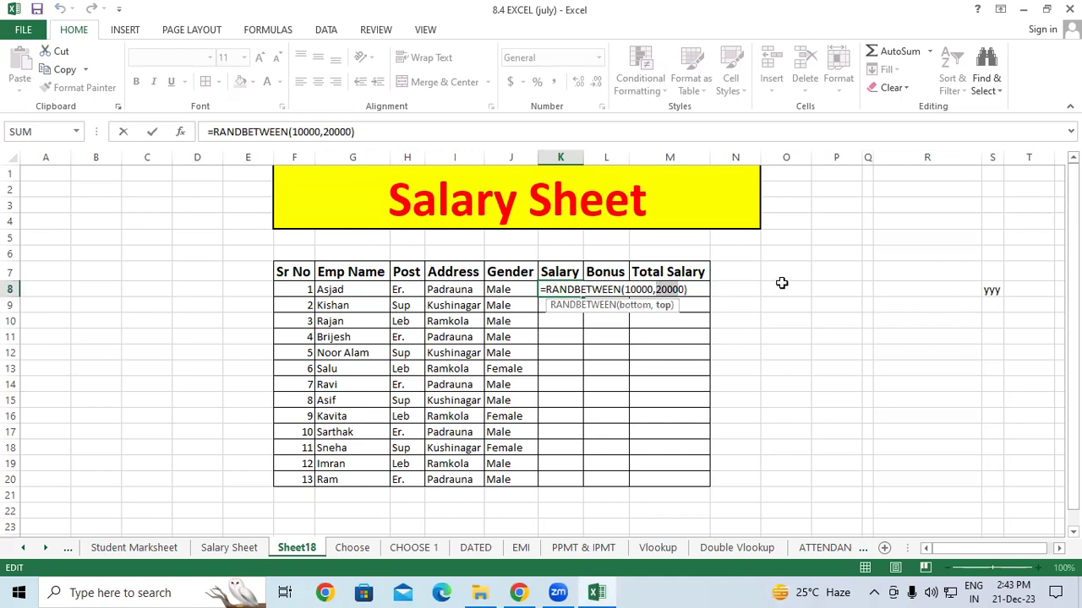
key(Return)
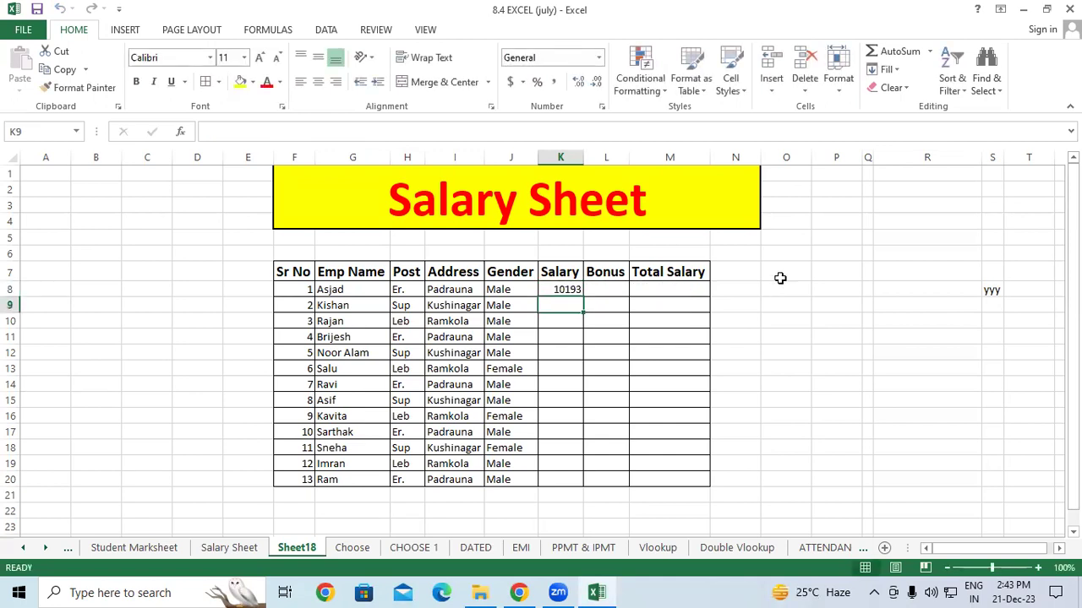
click(572, 288)
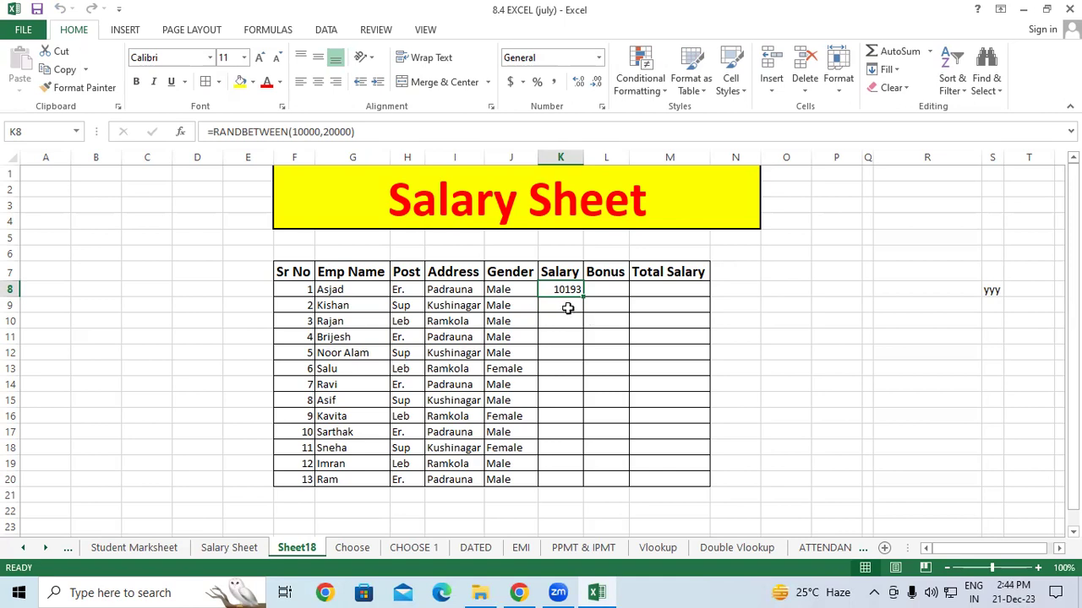
drag(582, 297, 582, 480)
click(617, 443)
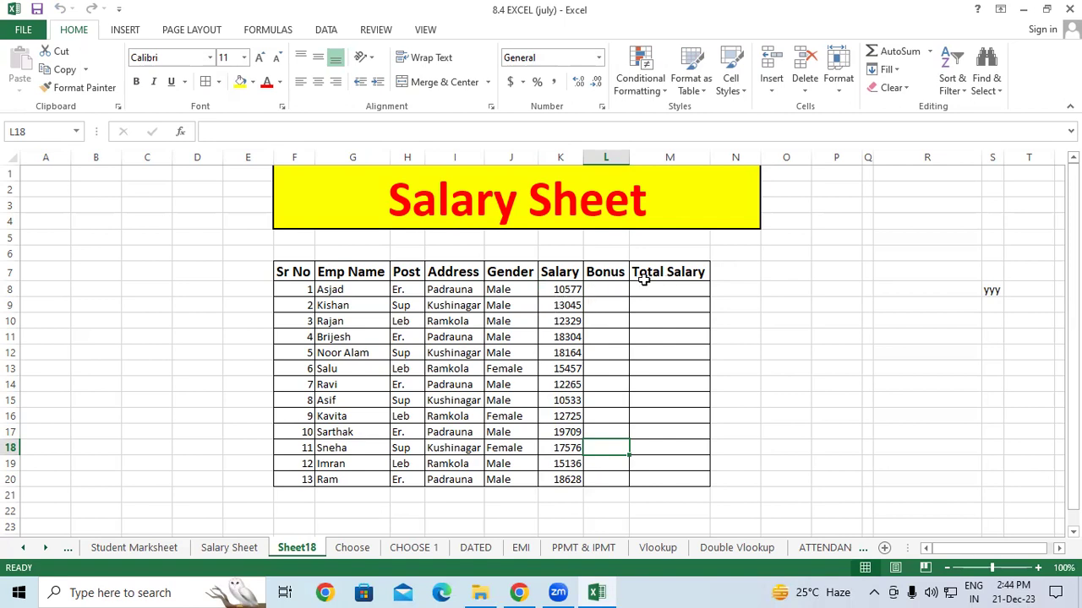
Step: Enter 10021 in O8 and fill it down through O20
click(778, 291)
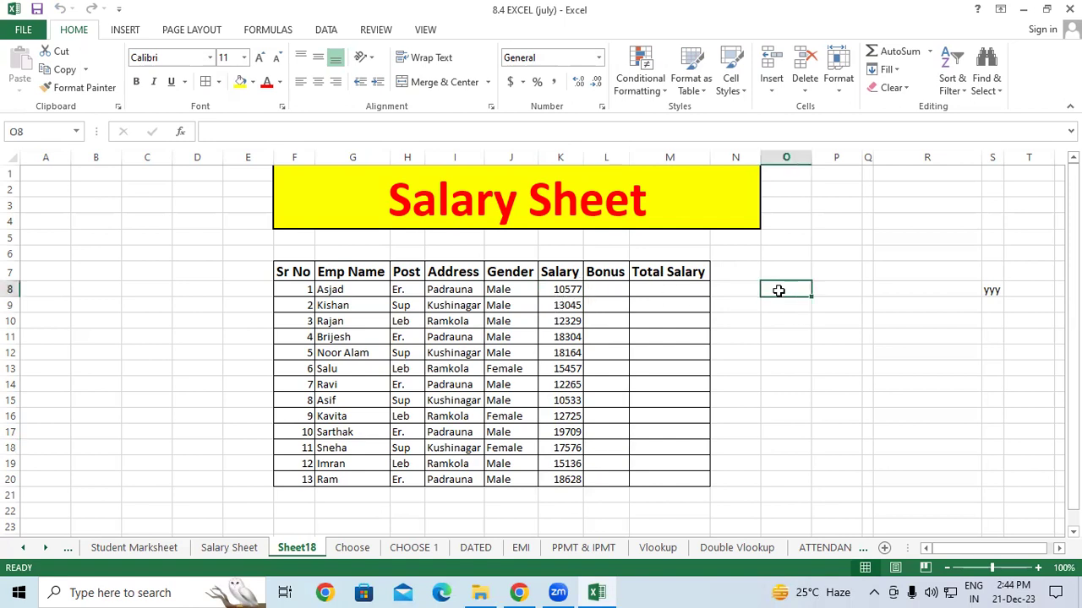
text(10021)
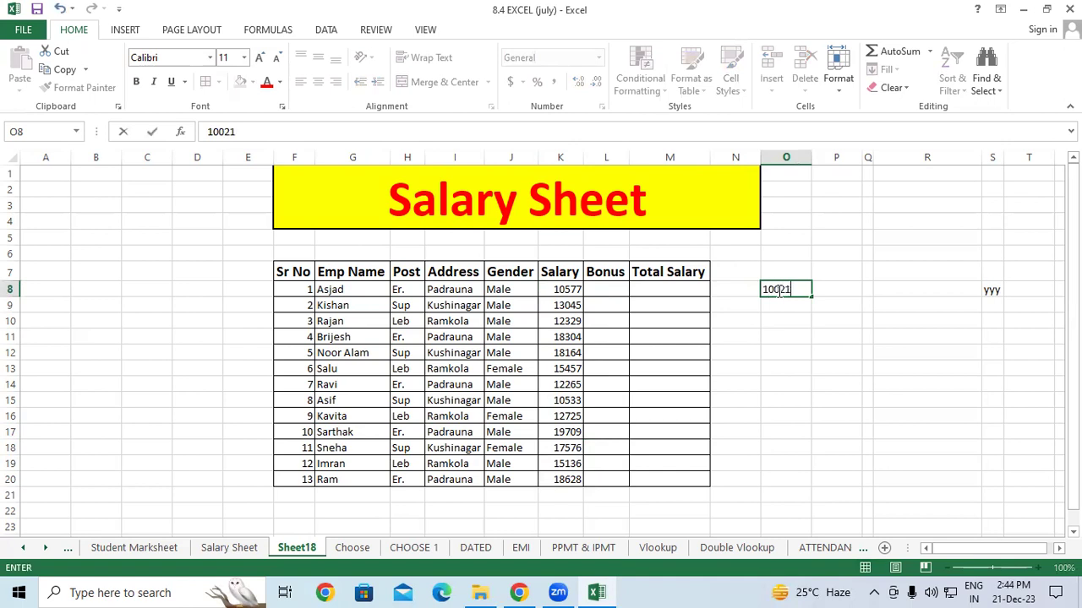
key(ctrl+Return)
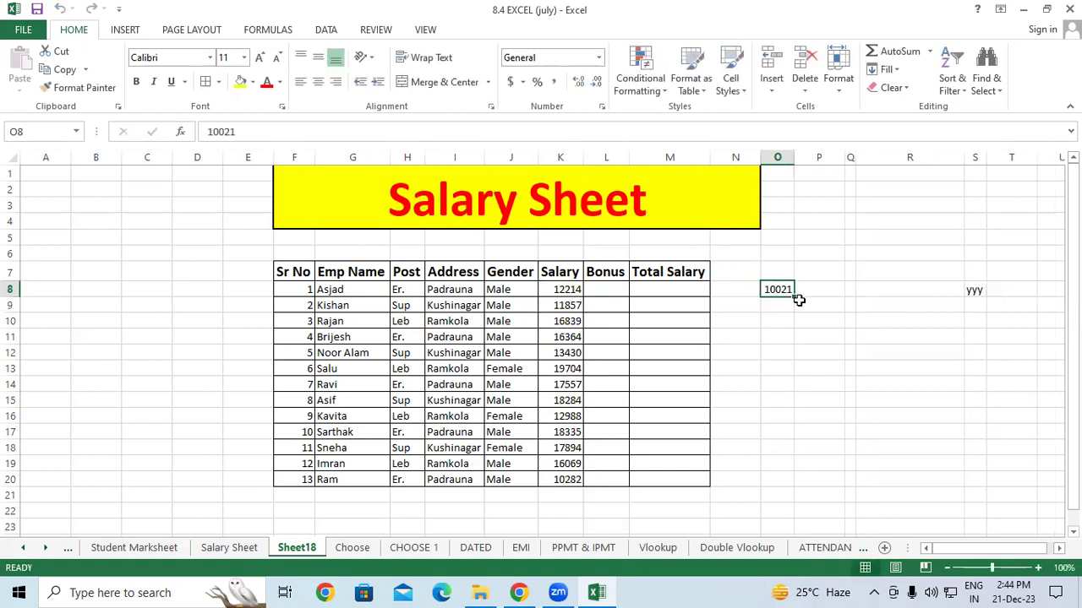
drag(795, 295, 771, 484)
click(833, 463)
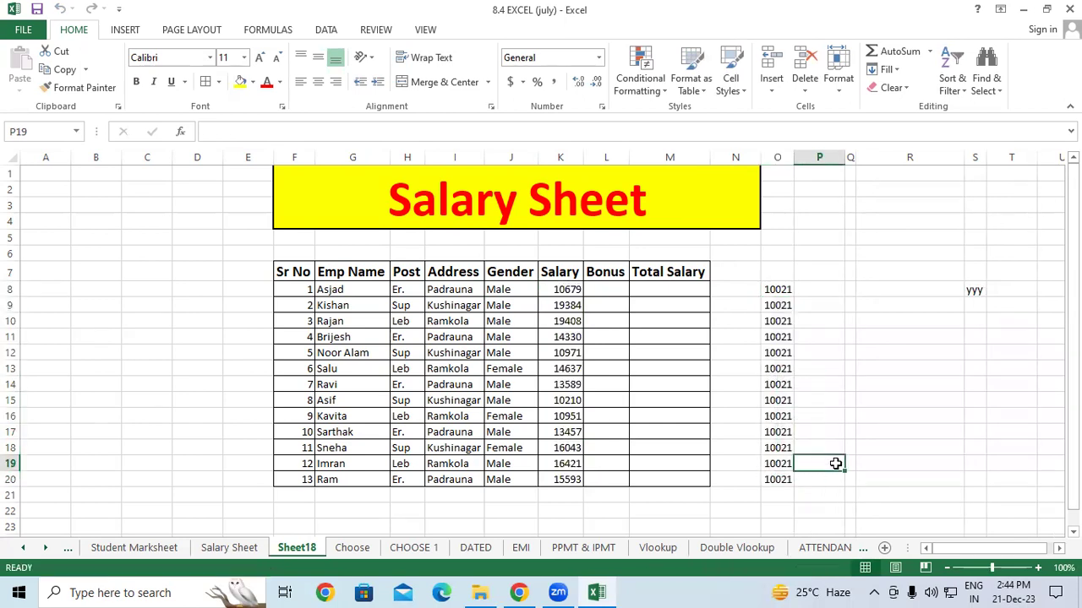
Step: Clear the random salary values from K8:K20
drag(777, 290, 781, 478)
drag(568, 289, 563, 476)
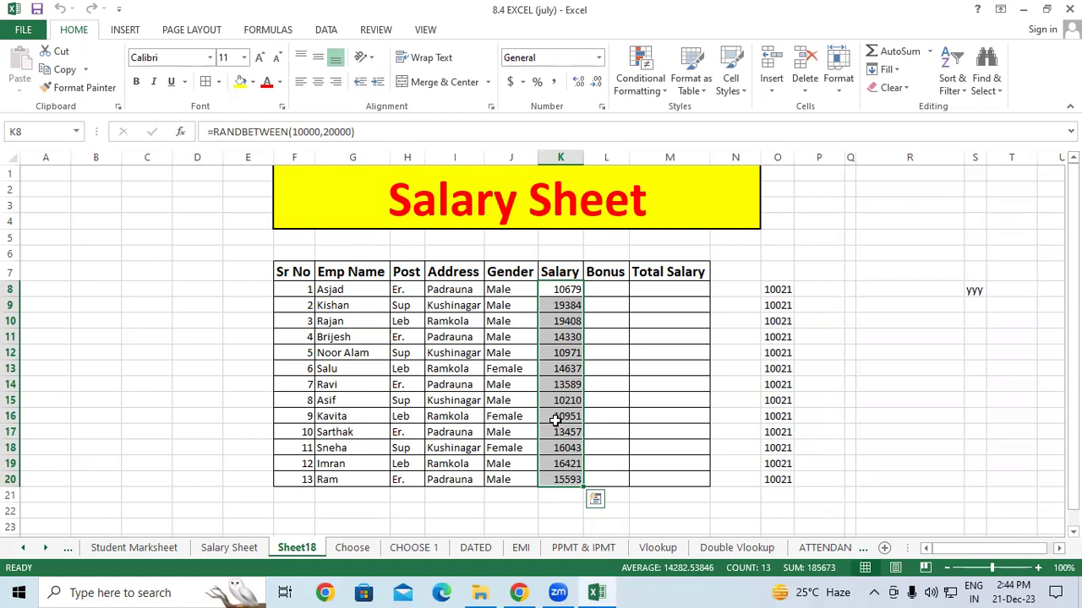
key(Delete)
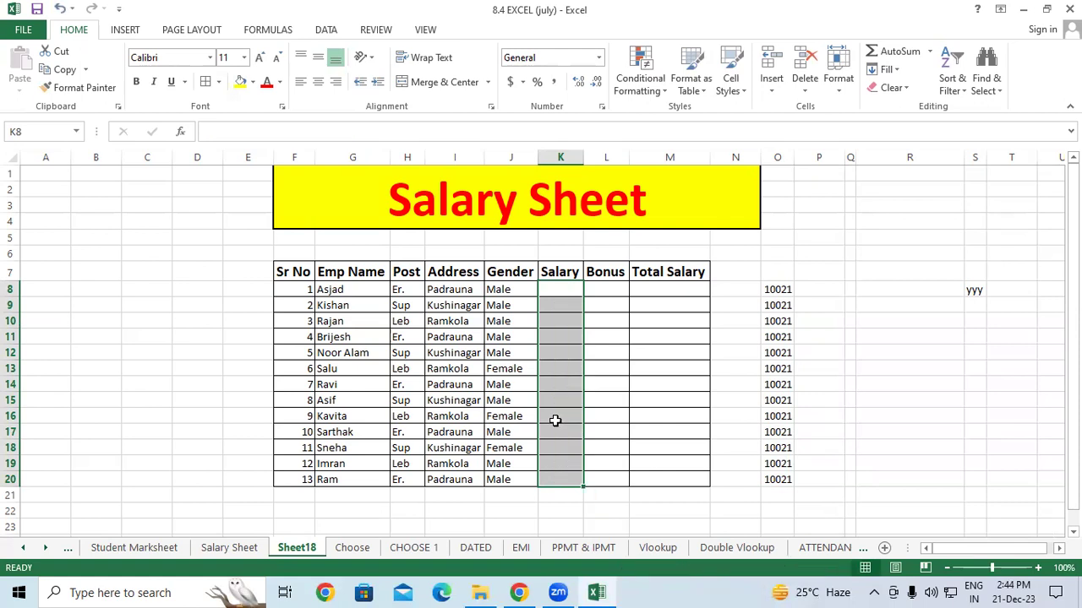
click(571, 289)
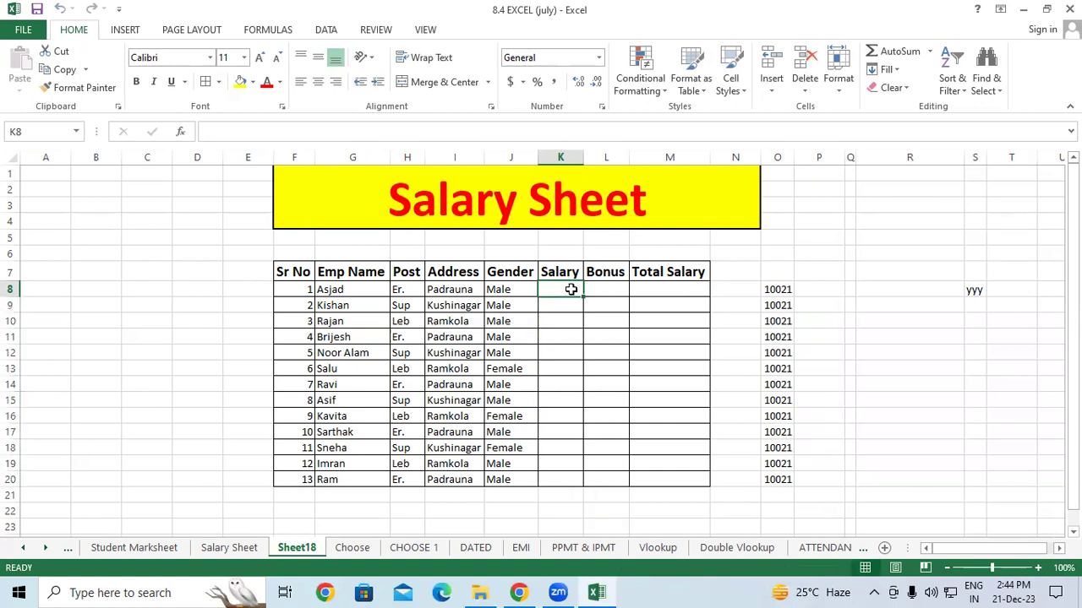
text(10000)
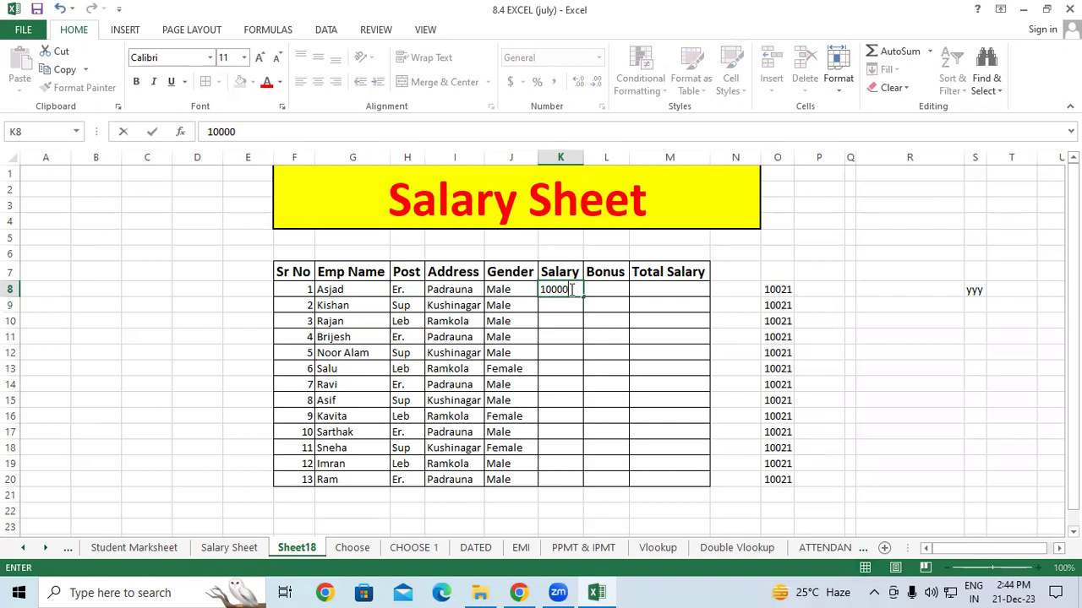
key(Return)
text(12000)
key(Return)
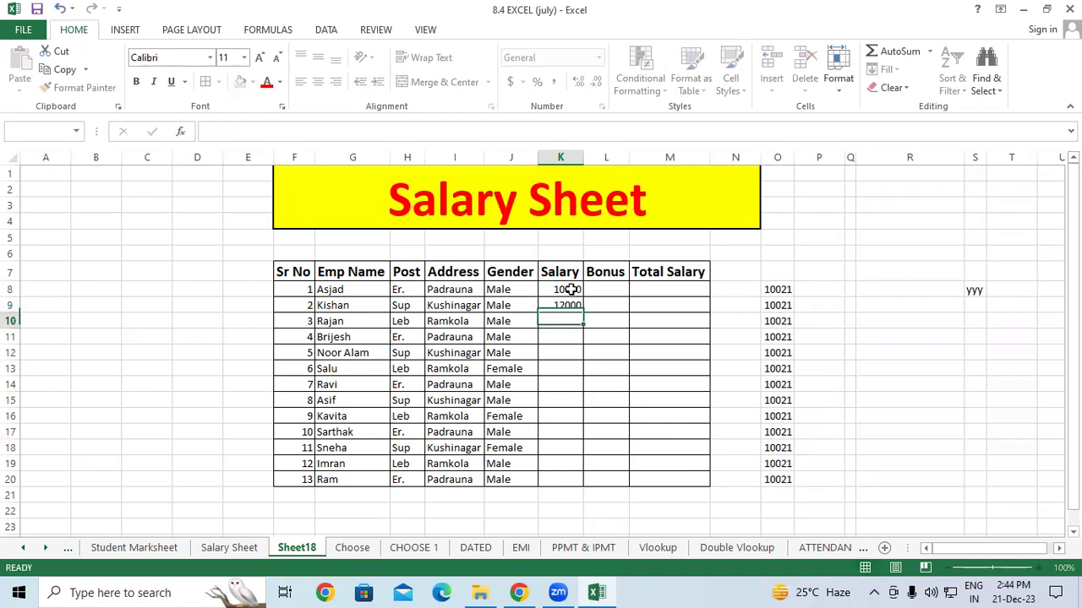
text(16000)
key(Return)
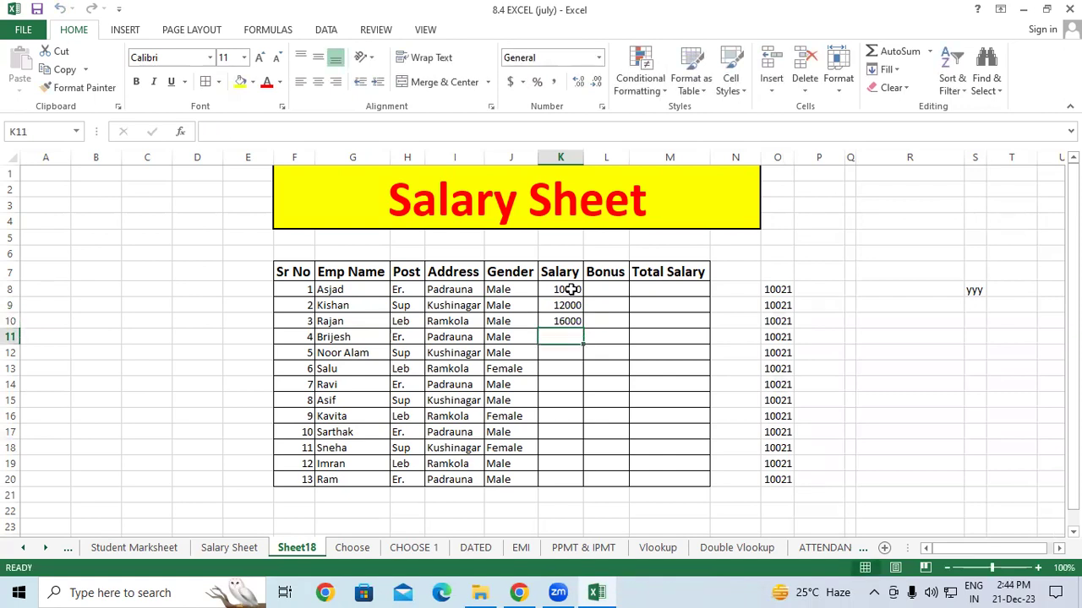
drag(571, 290, 571, 330)
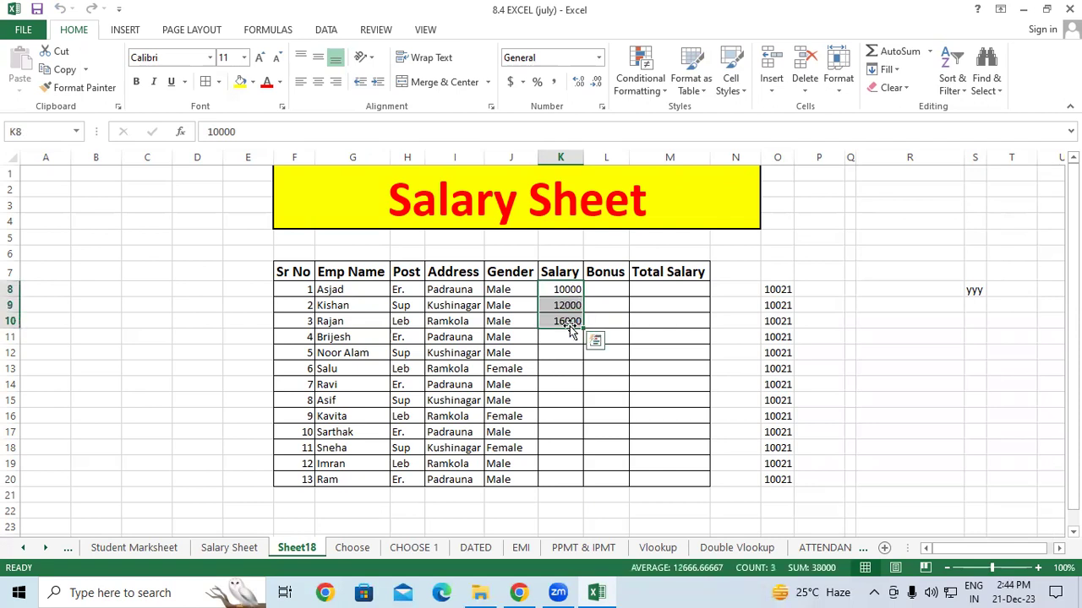
key(Delete)
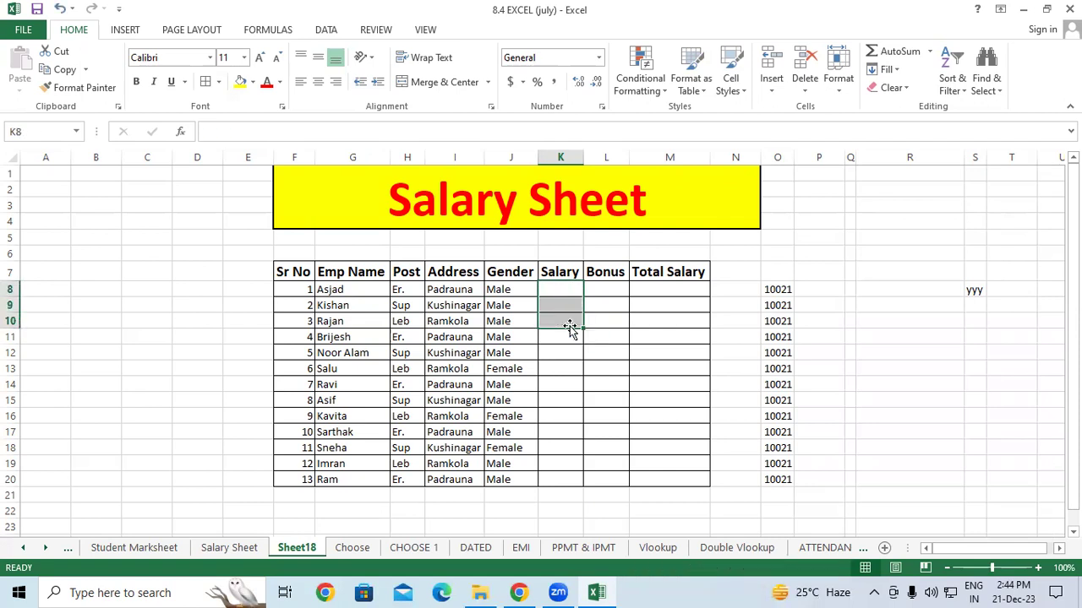
click(594, 382)
click(555, 289)
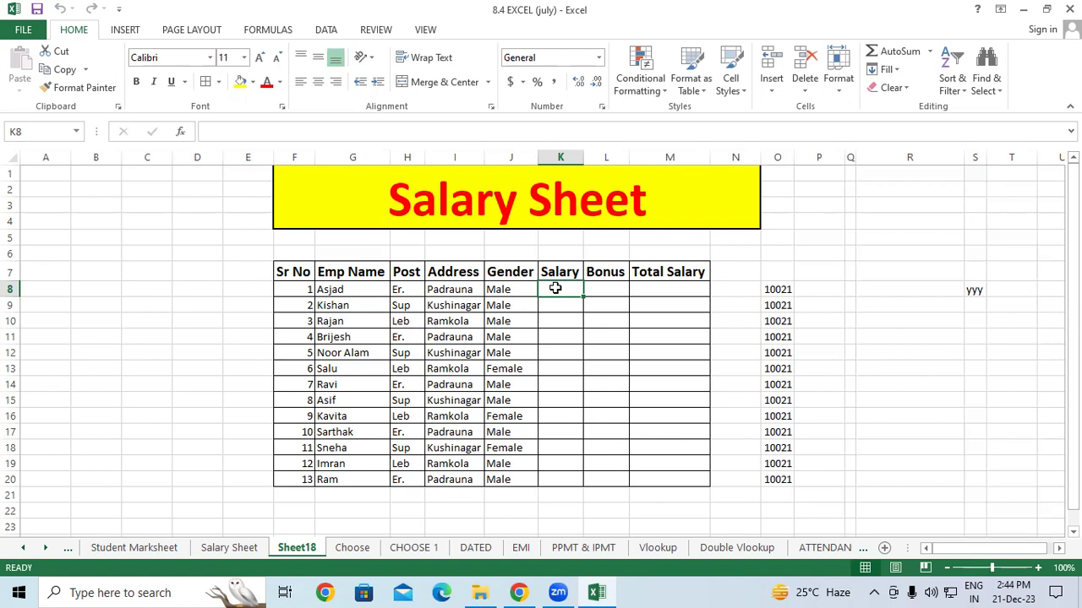
Step: Enter =RANDBETWEEN(10000,20000) in K8 and fill it down to K20
text(=ra)
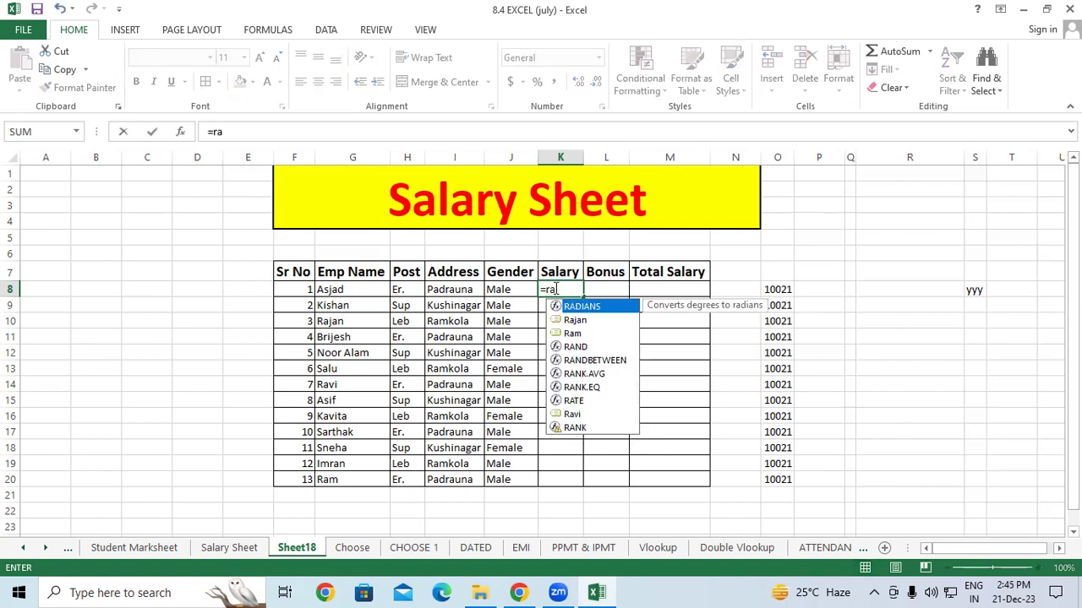
text(nd)
key(Down)
key(Tab)
text(10000)
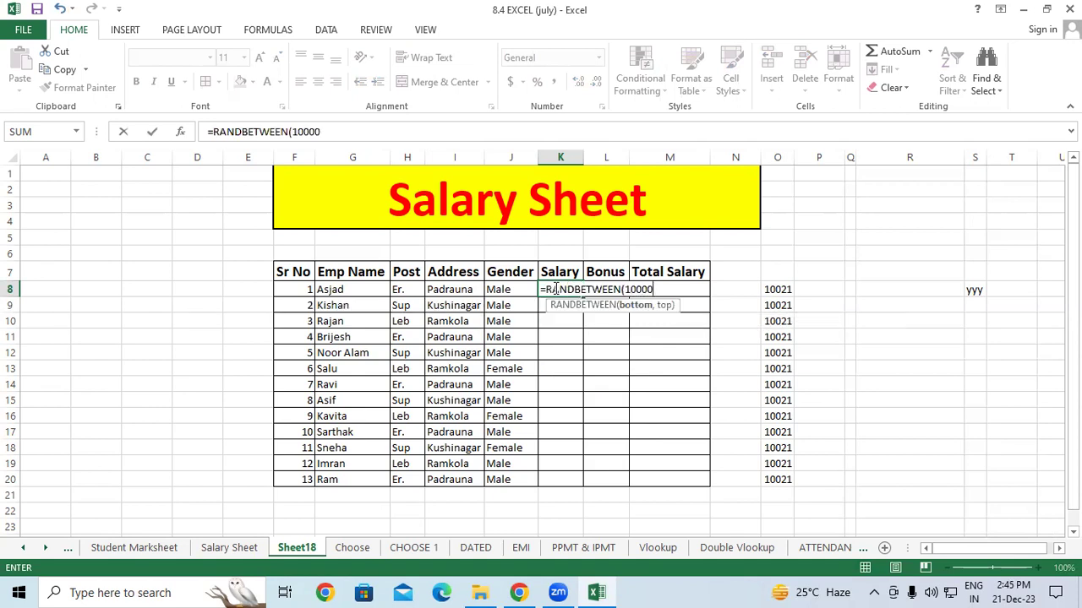
text(,20000)
key(Return)
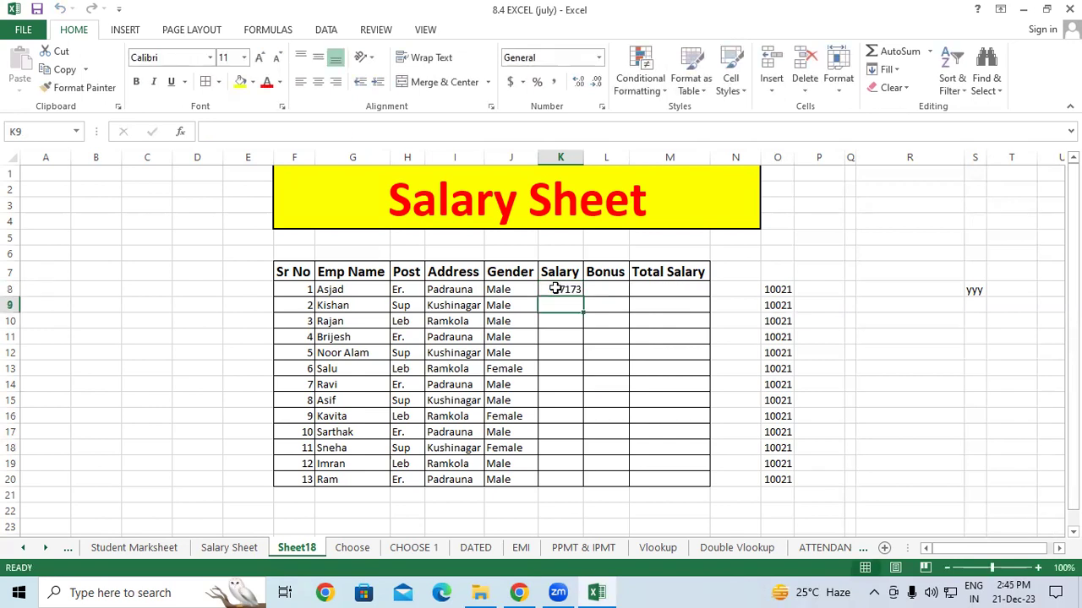
click(554, 288)
drag(582, 296, 571, 479)
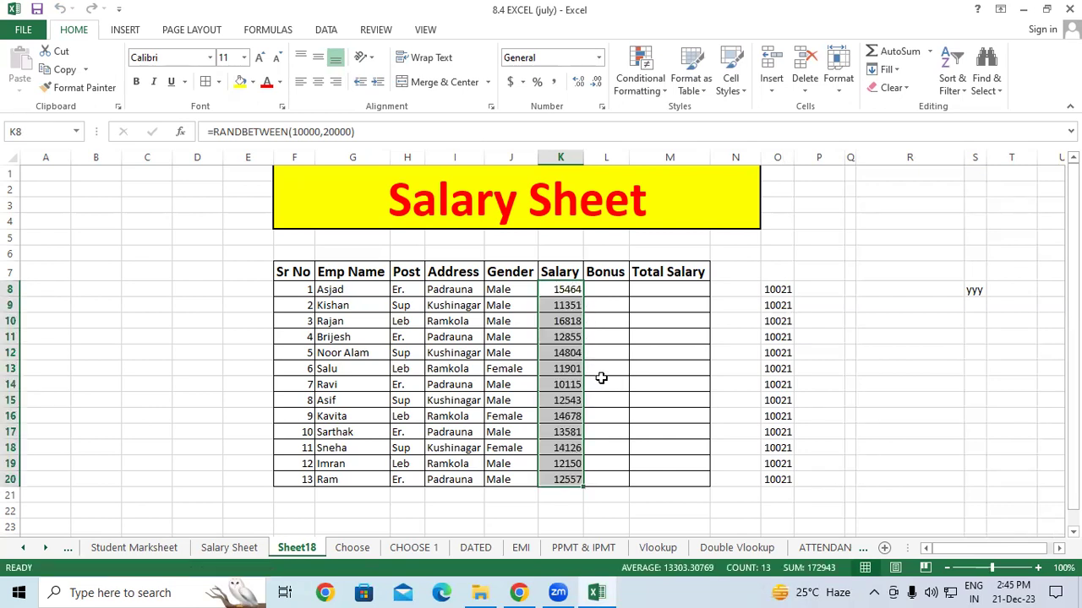
Step: Trigger several recalculations of the random salaries, then select K8:K20
click(679, 340)
click(676, 408)
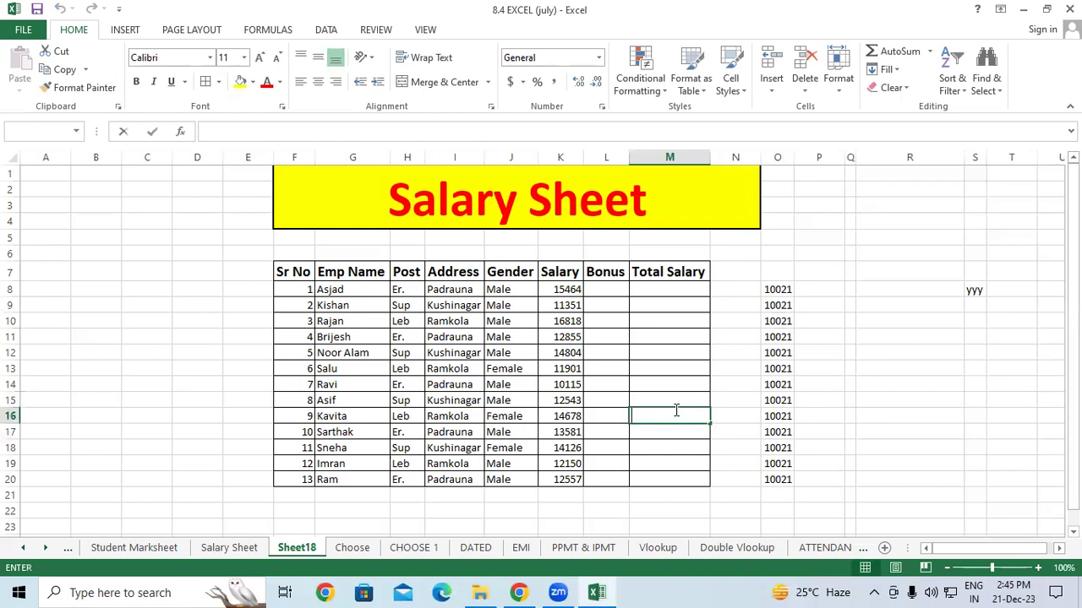
double_click(671, 380)
double_click(666, 336)
double_click(666, 385)
click(667, 418)
double_click(668, 420)
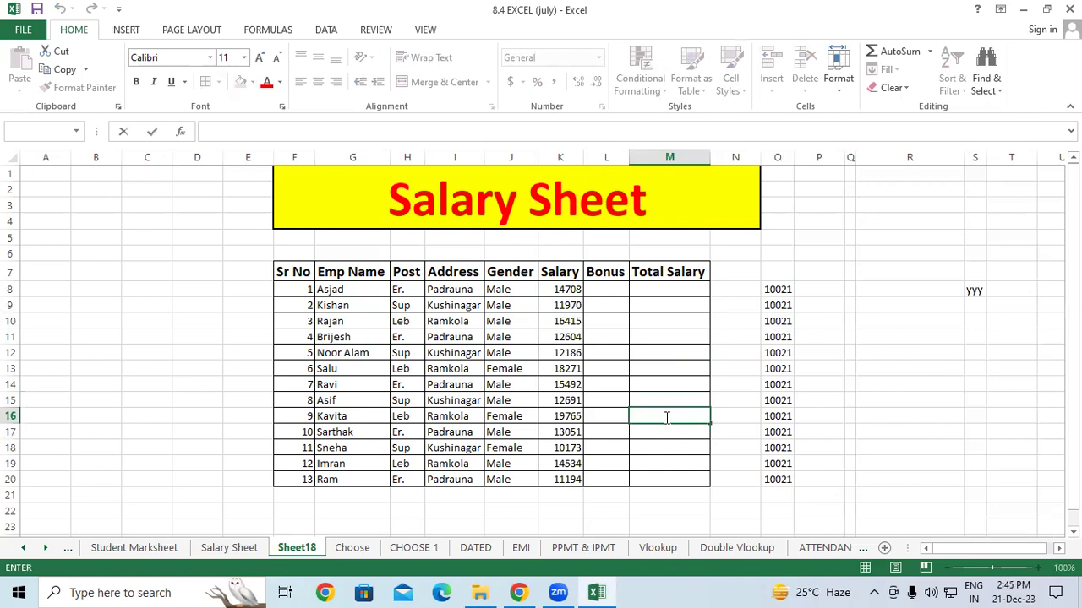
drag(564, 289, 563, 479)
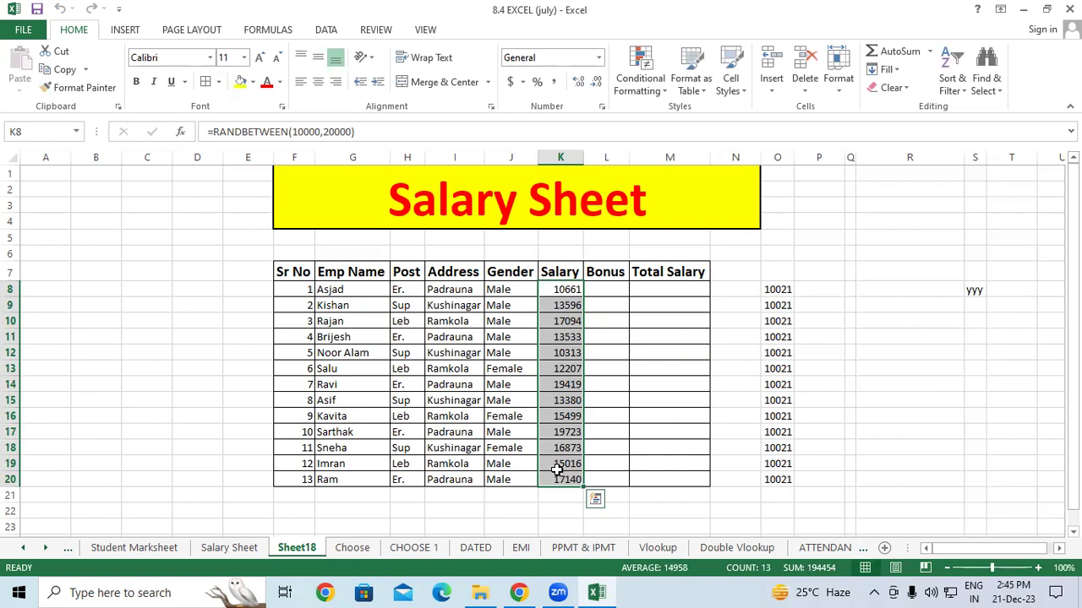
Step: Copy K8:K20 and paste it back onto itself as values only
right_click(554, 370)
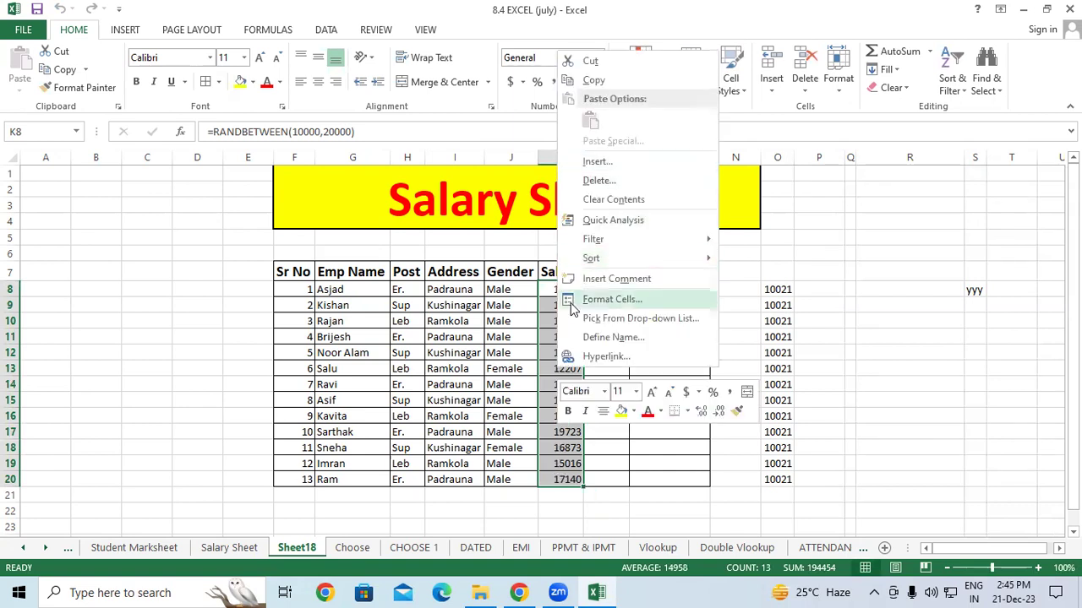
key(Escape)
drag(561, 289, 564, 470)
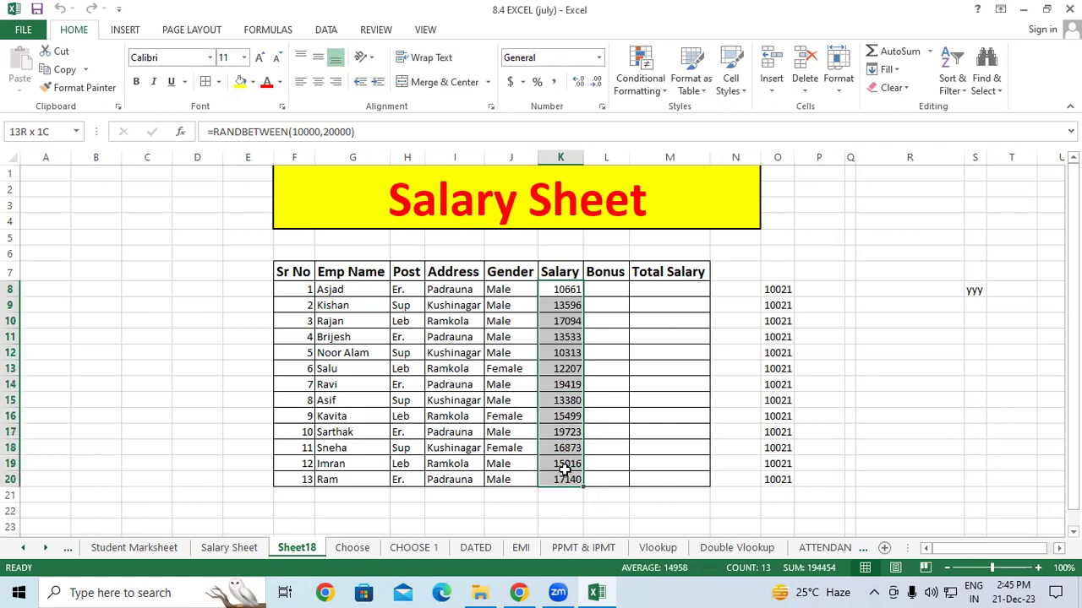
right_click(560, 364)
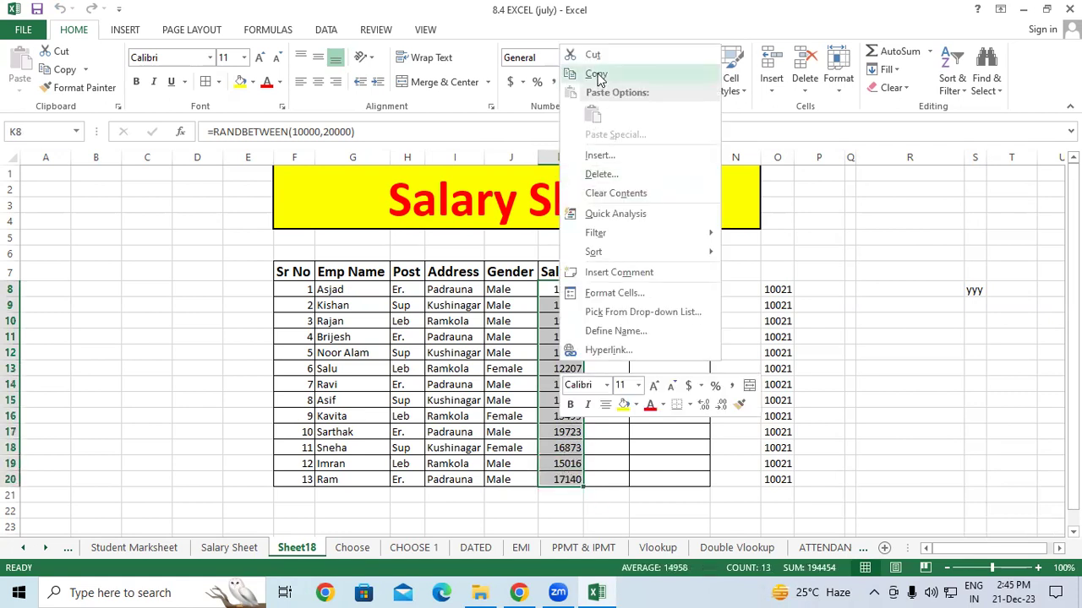
click(597, 75)
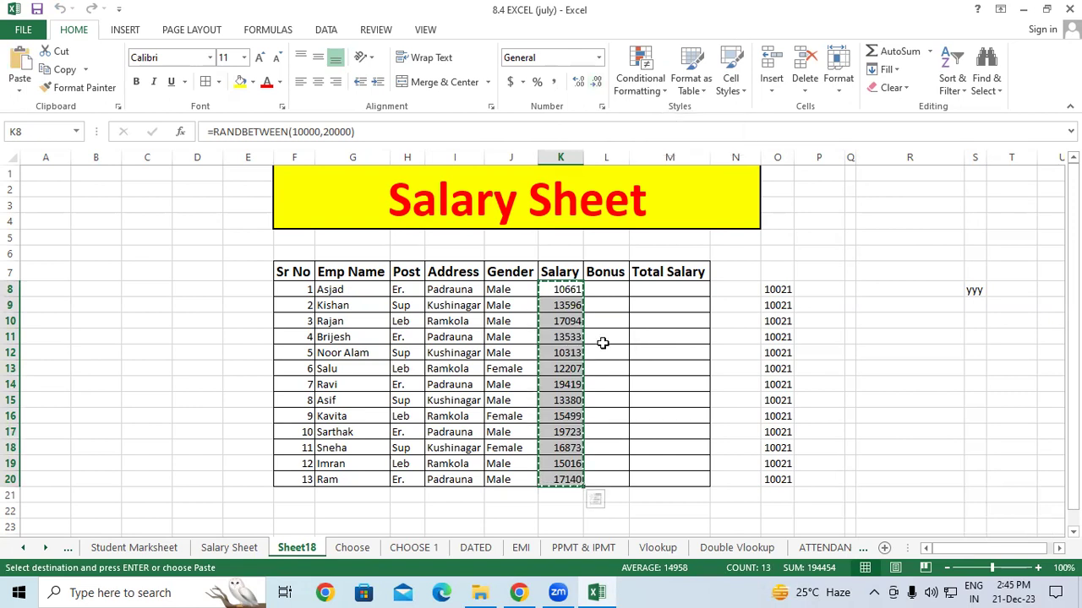
right_click(563, 336)
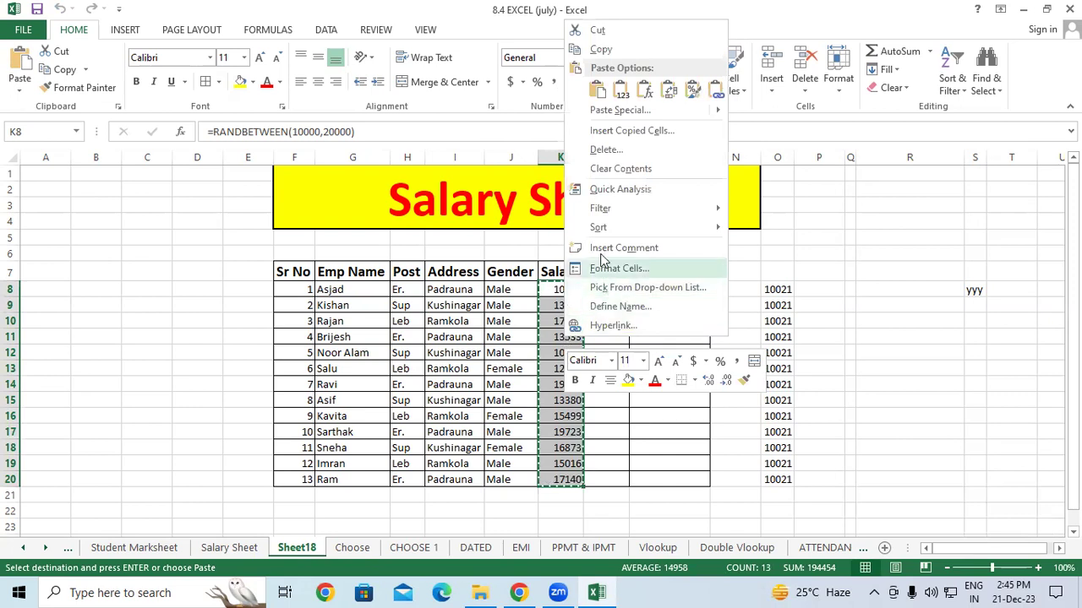
click(621, 93)
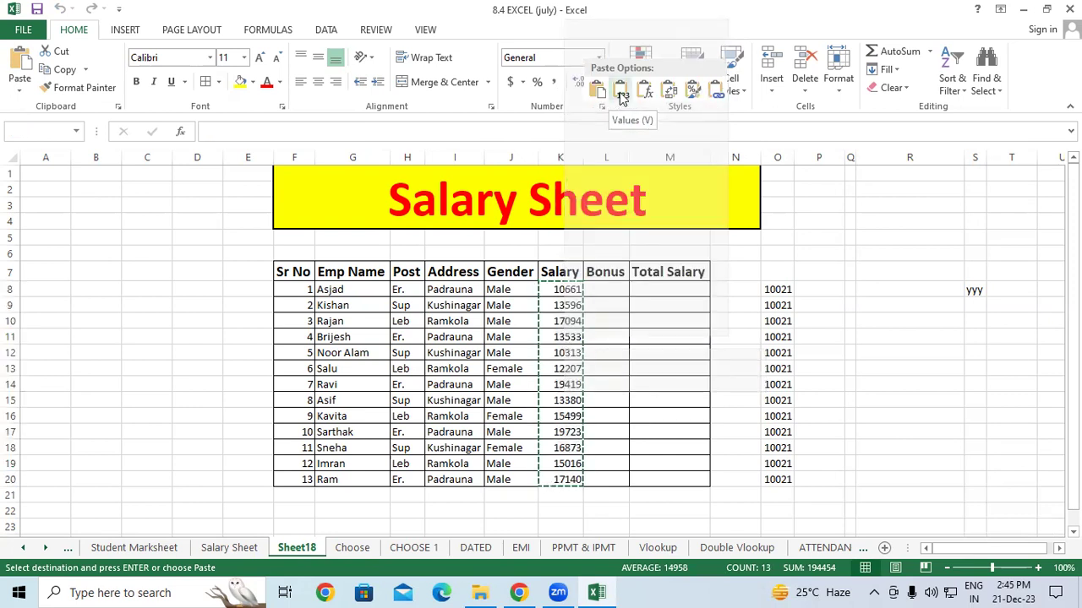
click(621, 94)
Step: Inspect the salary cells to confirm K8 now holds the plain number 10661
click(605, 289)
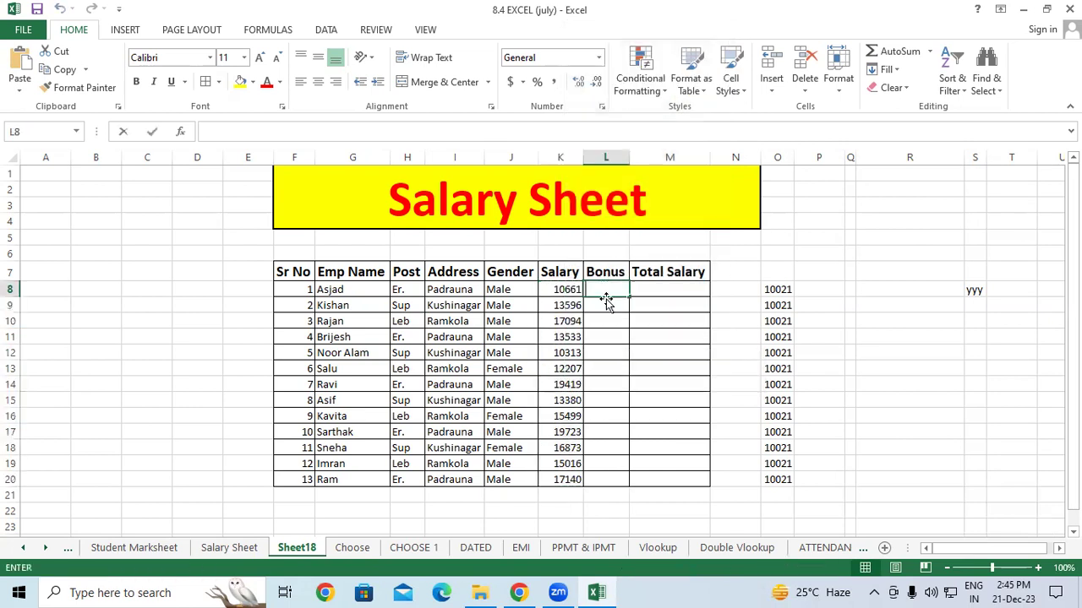
click(607, 305)
click(605, 337)
click(605, 368)
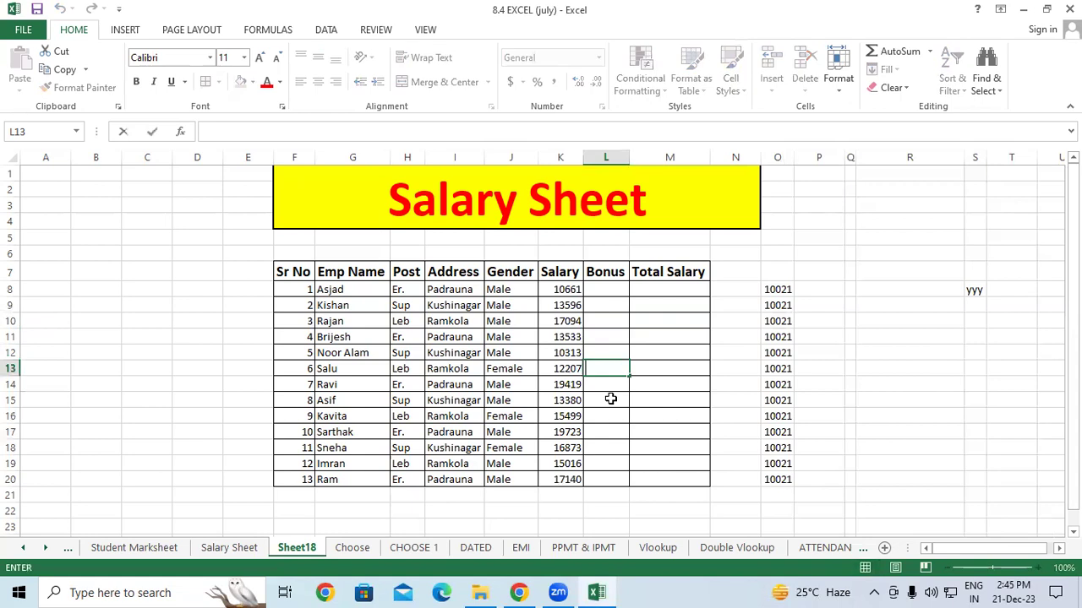
double_click(611, 399)
key(F2)
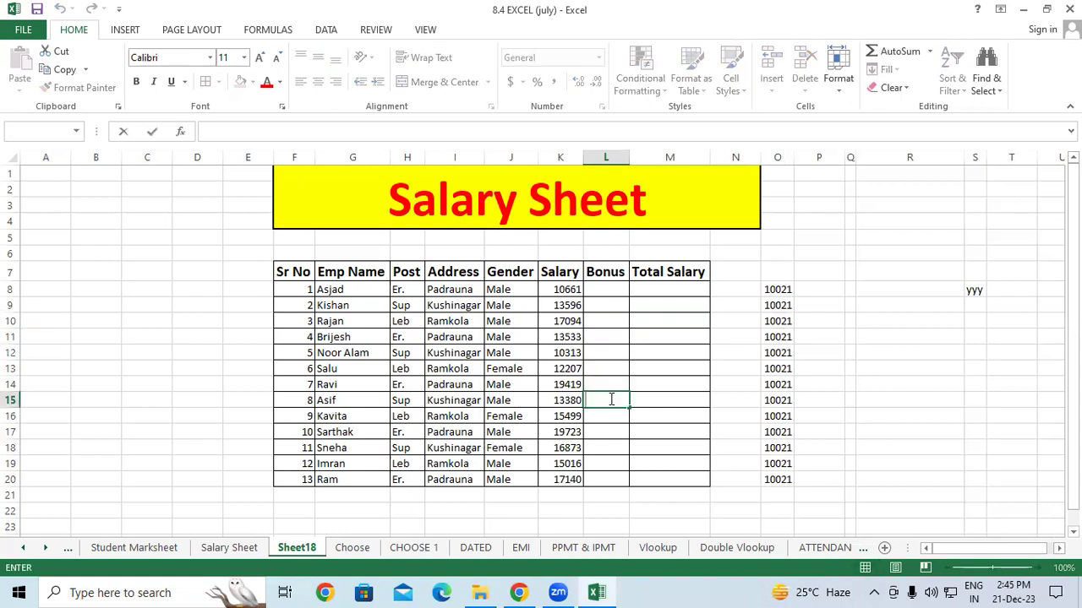
click(607, 305)
Step: Clear the static salary values from K8:K20
click(587, 292)
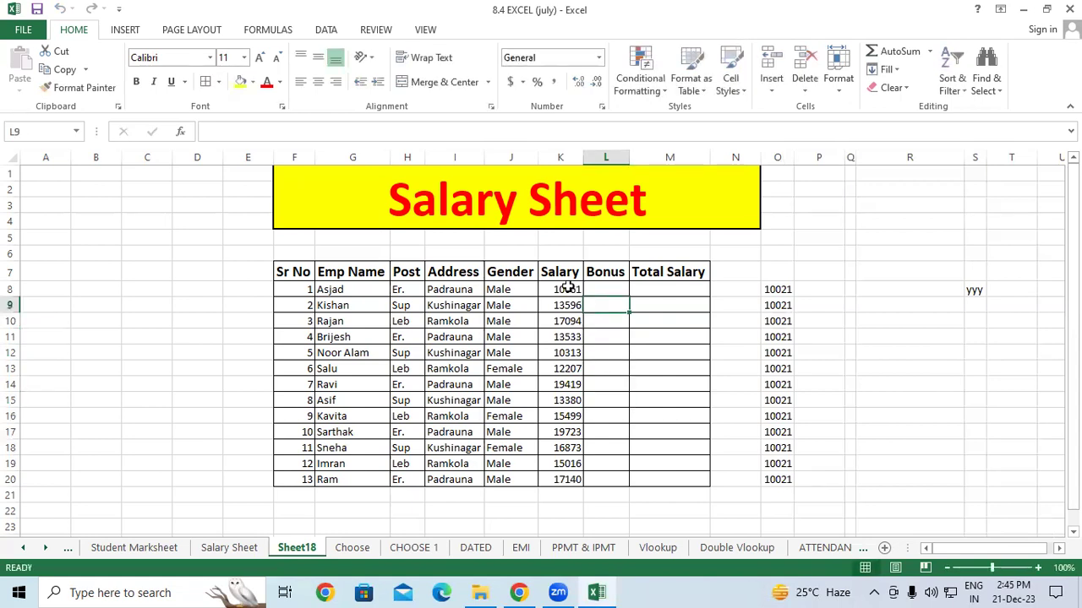
click(564, 289)
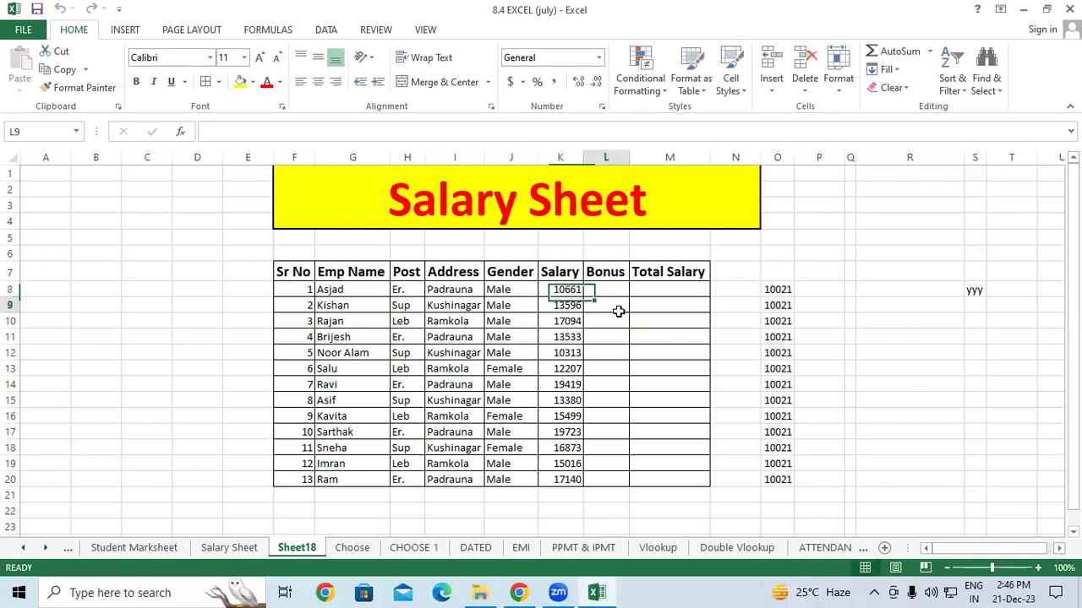
drag(566, 289, 559, 475)
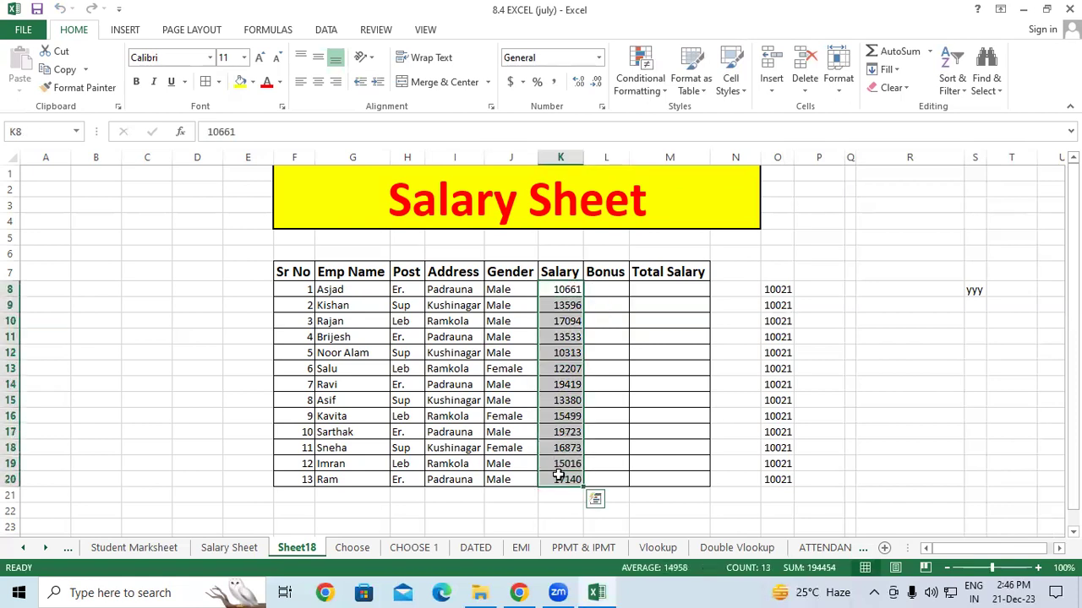
key(Delete)
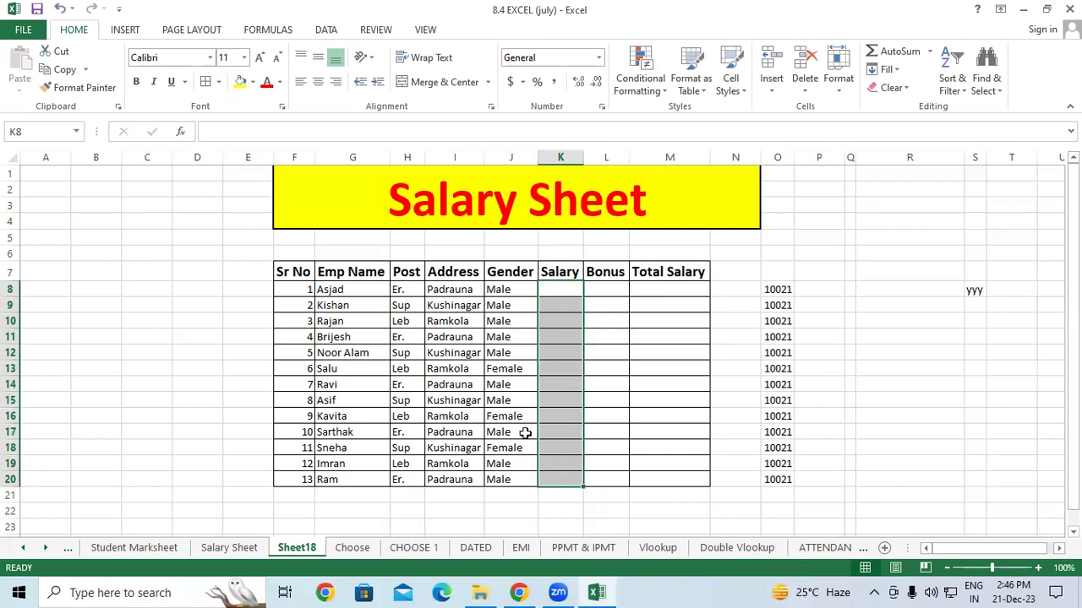
Step: Enter =RANDBETWEEN(10000,20000) in K8 and fill it down to K20
click(570, 289)
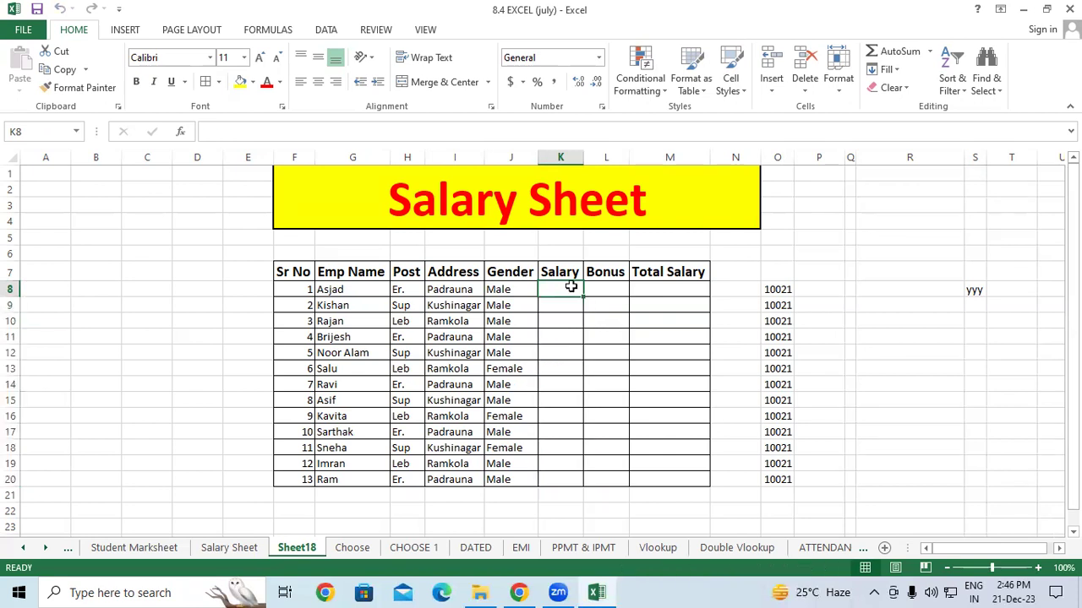
text(=randb)
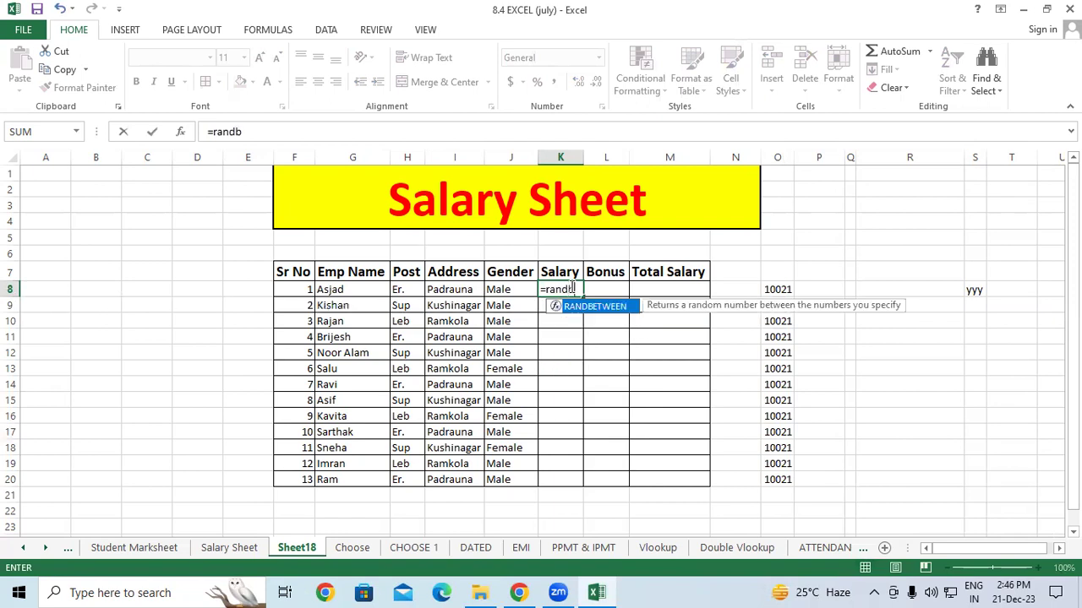
key(Tab)
text(10000,)
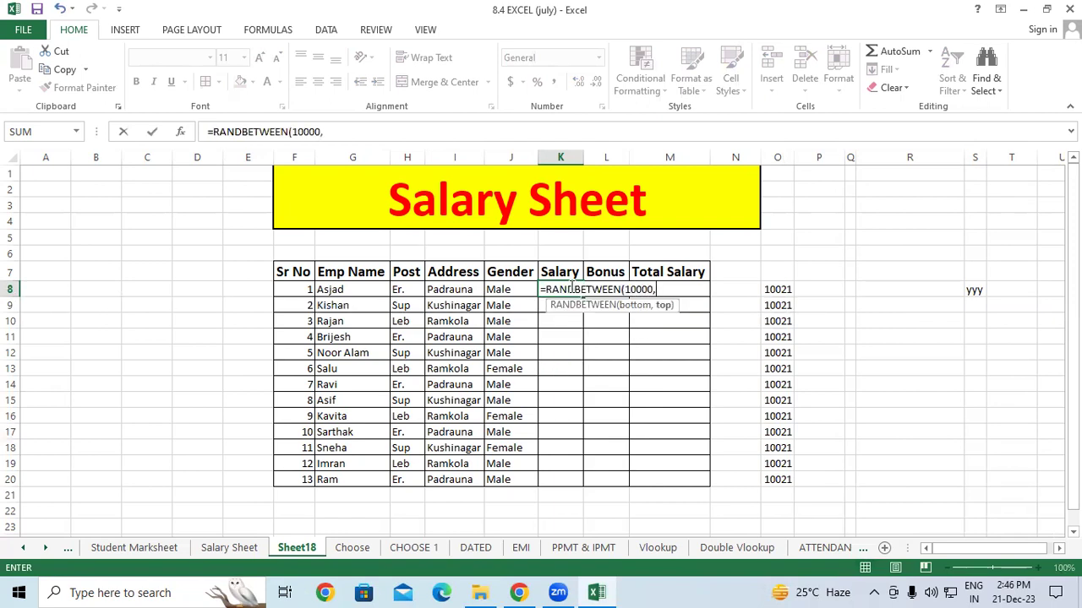
text(20000))
key(Return)
click(571, 289)
drag(583, 297, 567, 491)
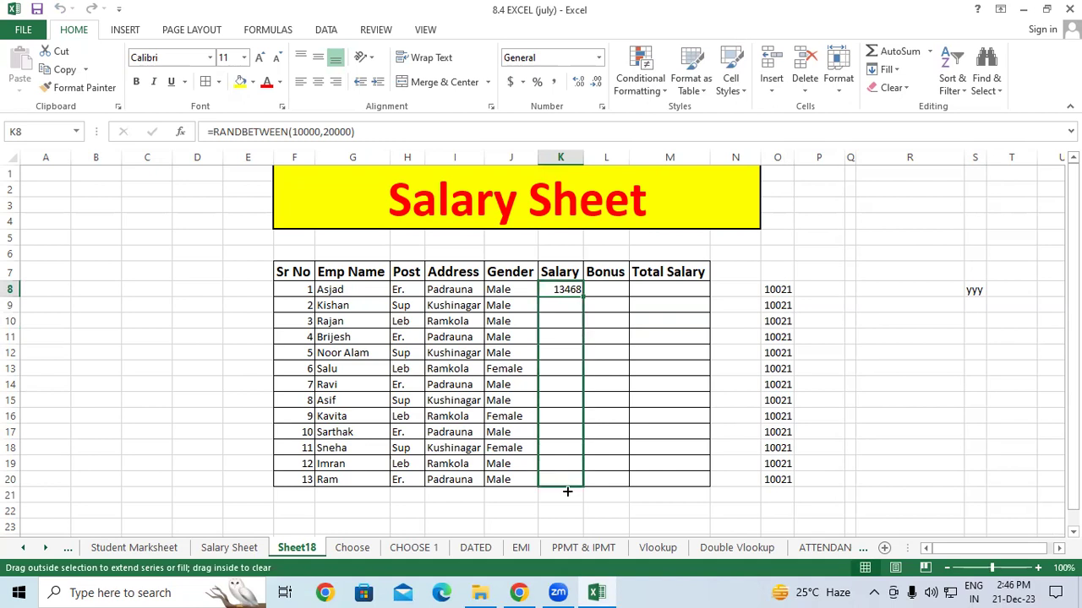
click(617, 415)
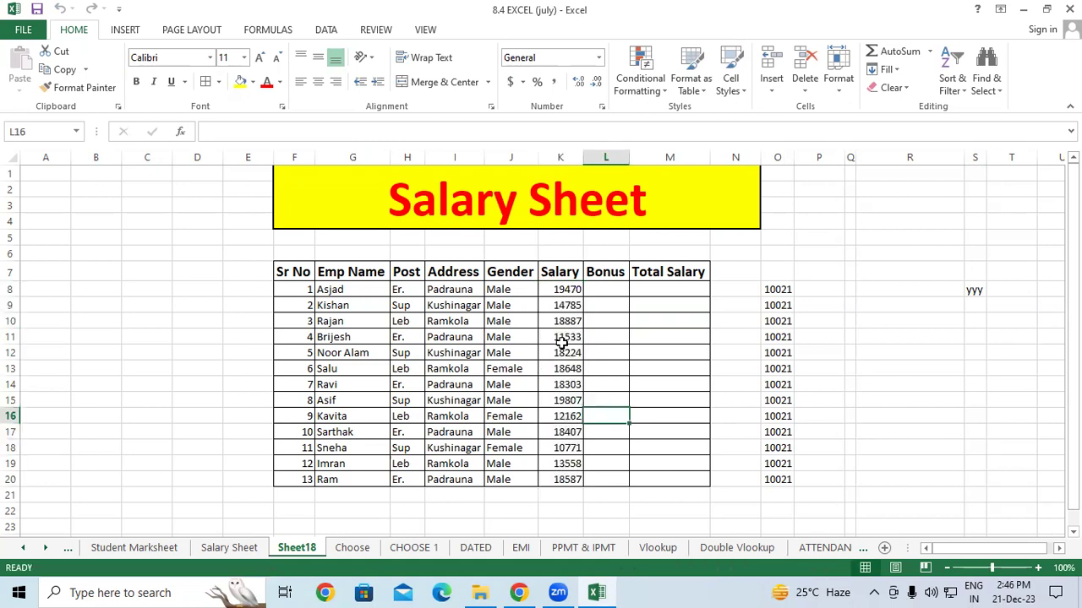
Step: Copy the salary cells K8:K20 and paste them back as plain values
click(783, 289)
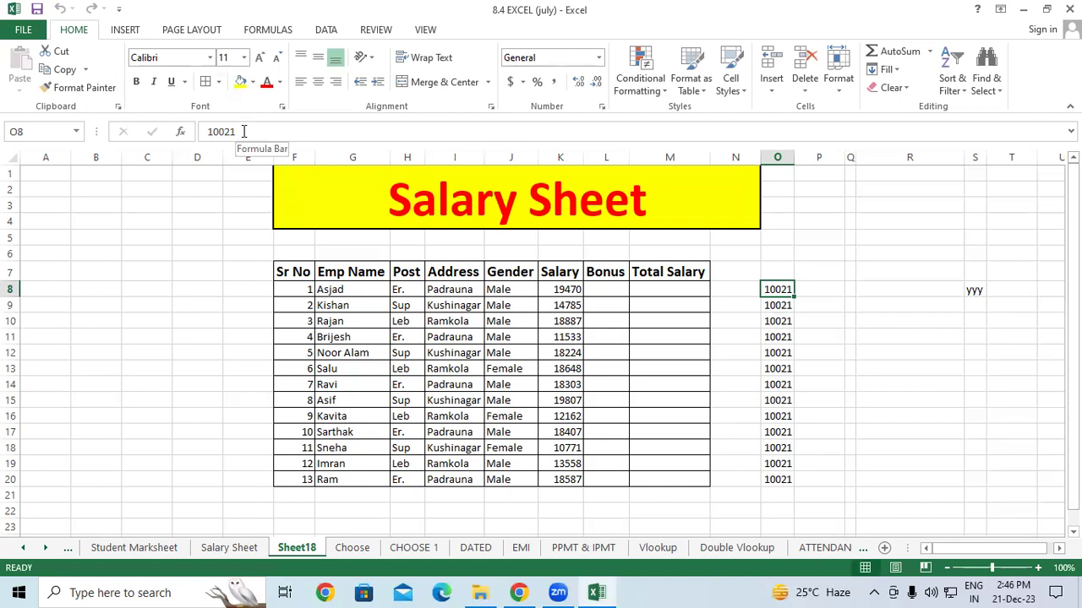
click(554, 336)
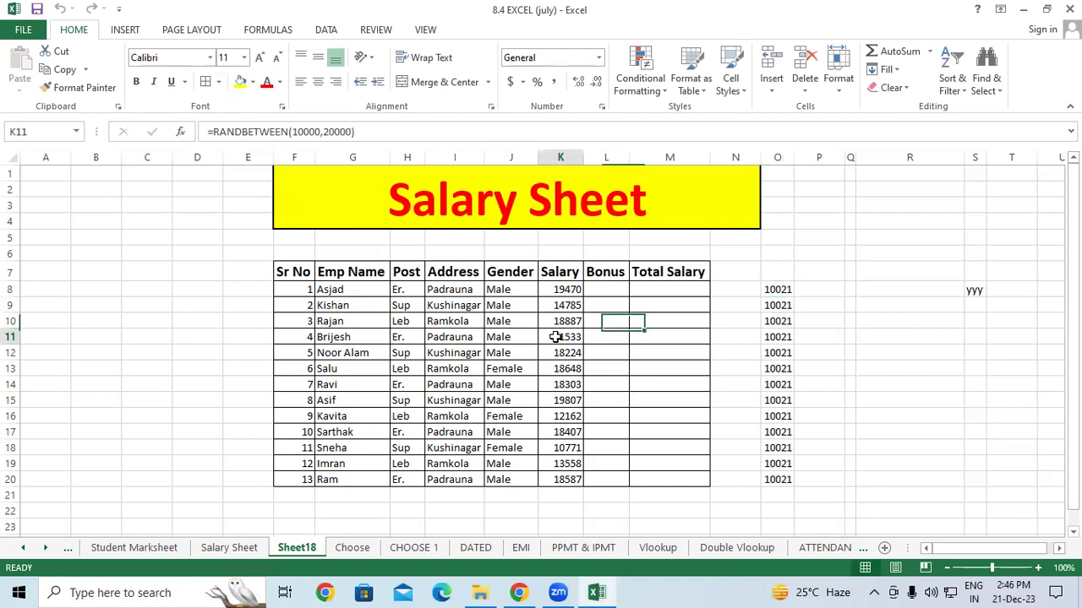
click(559, 289)
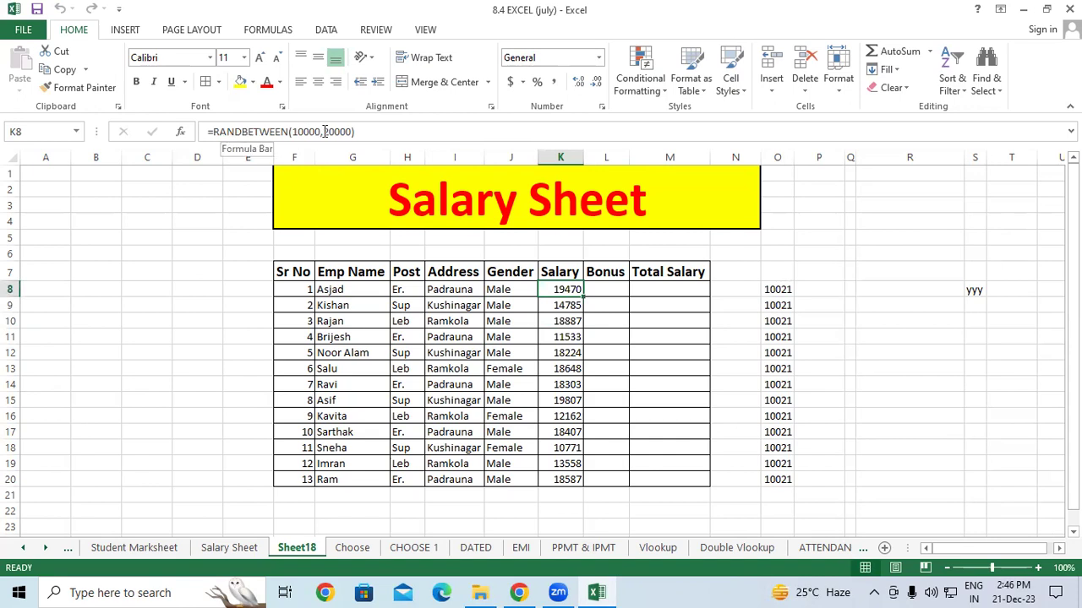
mouse_move(561, 289)
mouse_down()
mouse_move(579, 409)
mouse_move(564, 480)
mouse_up()
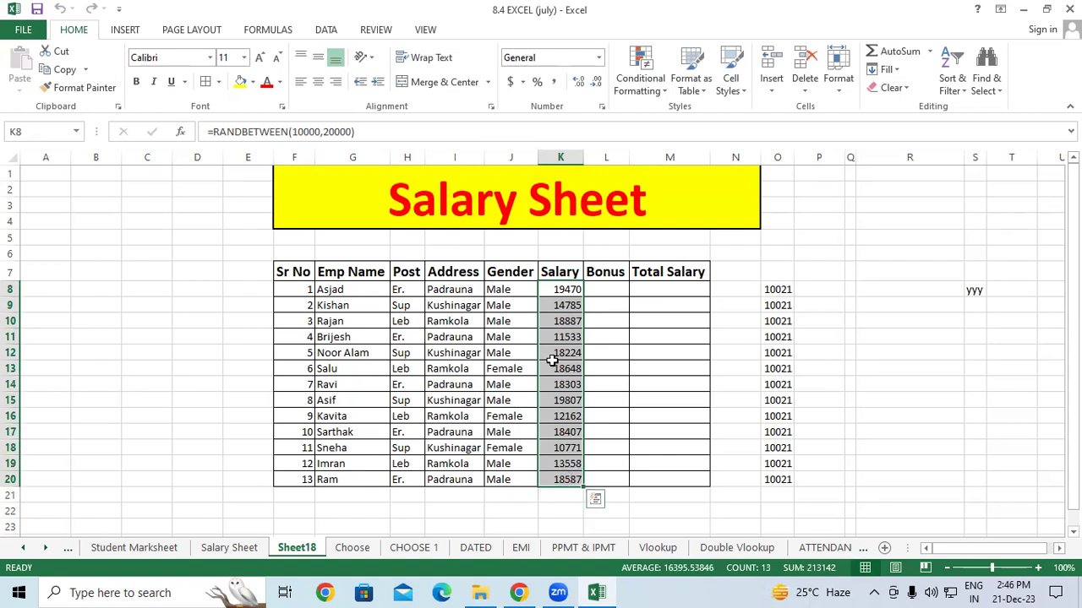
right_click(551, 320)
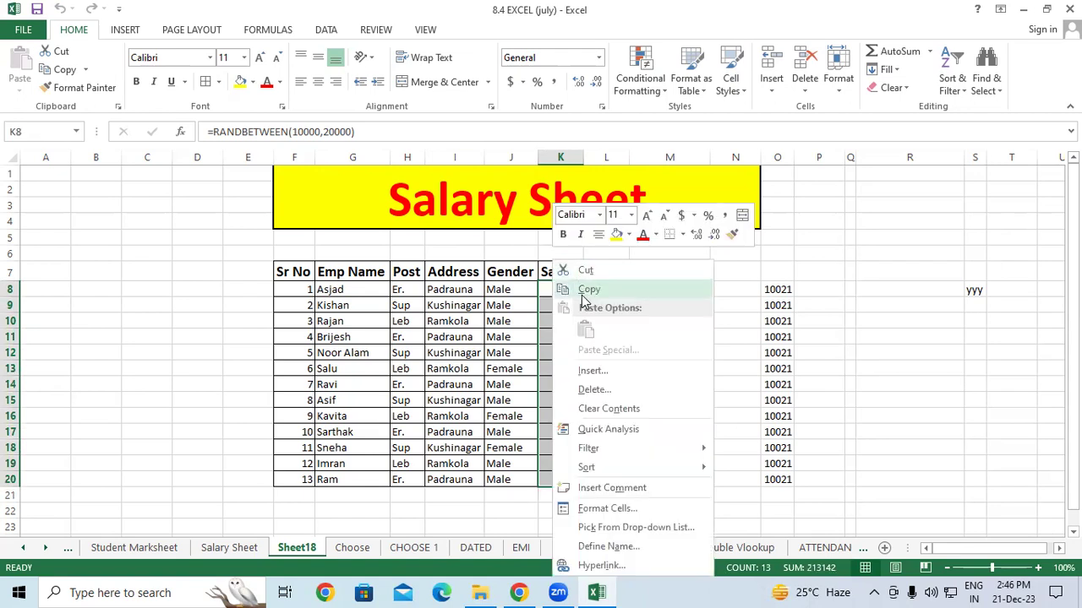
click(589, 290)
right_click(577, 296)
click(620, 329)
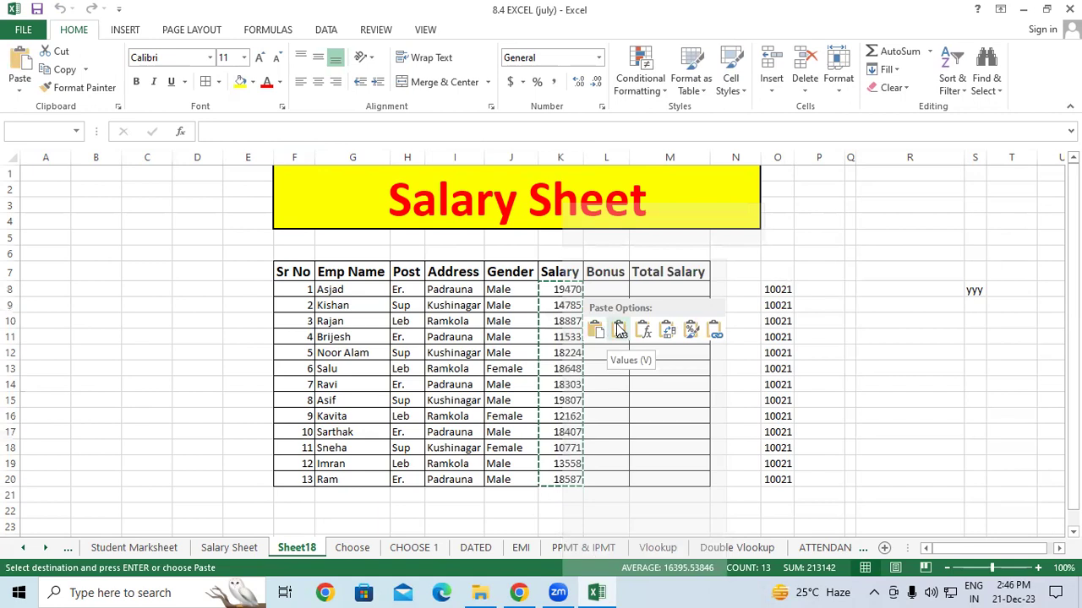
Step: Clear the copy marquee and confirm K8:K20, including K18, hold fixed numbers
click(562, 290)
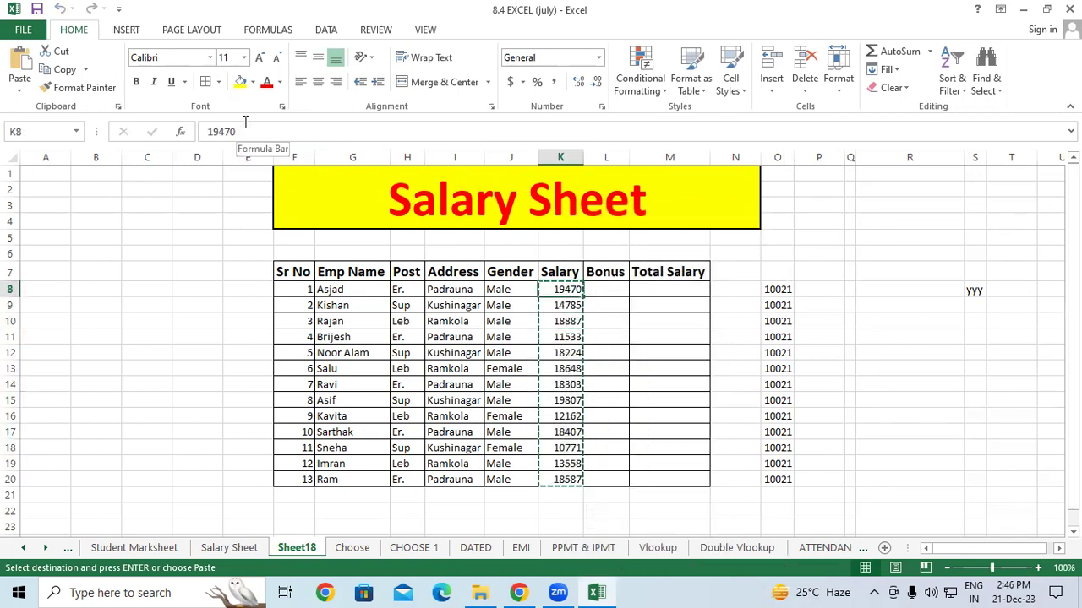
key(Escape)
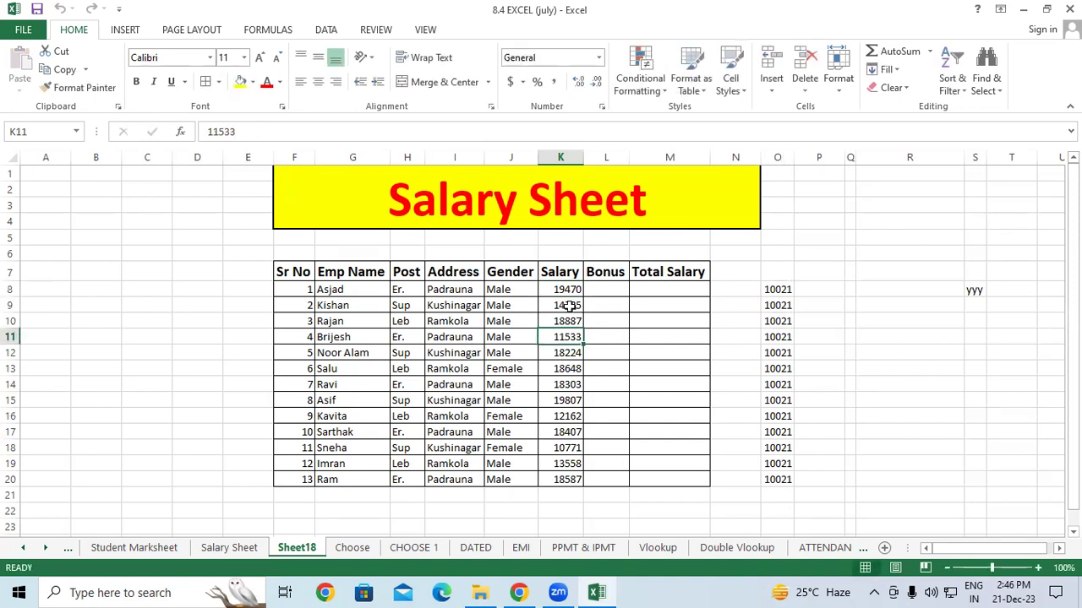
drag(558, 290, 550, 474)
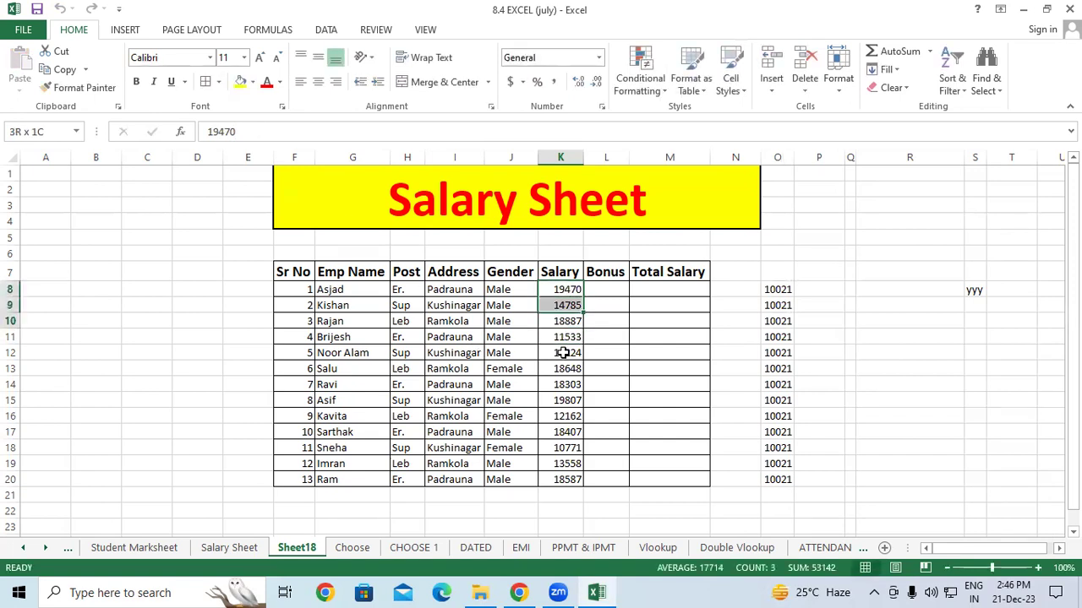
click(550, 448)
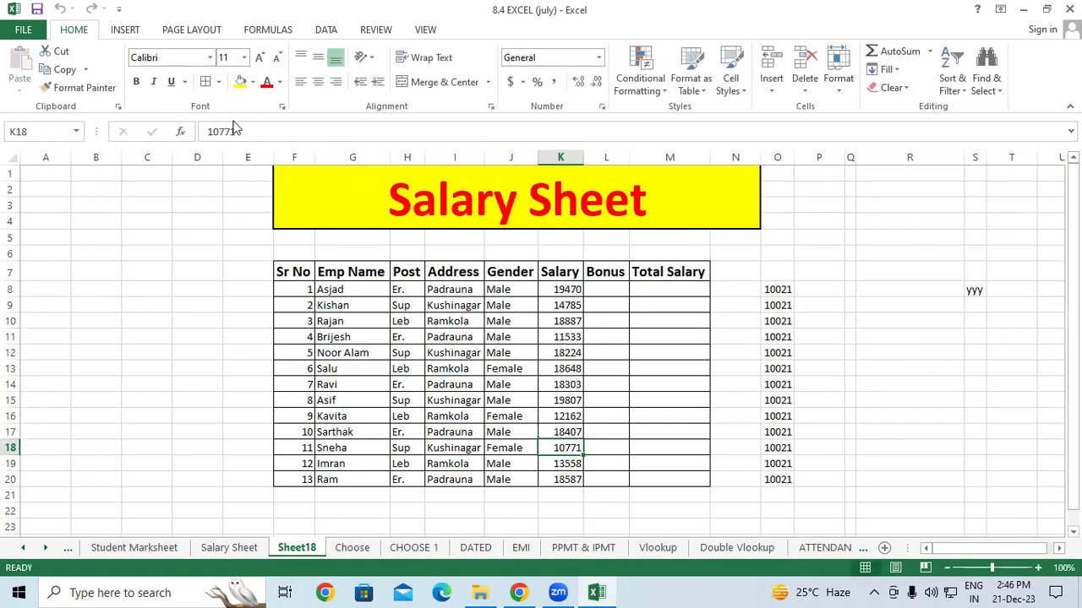
click(599, 336)
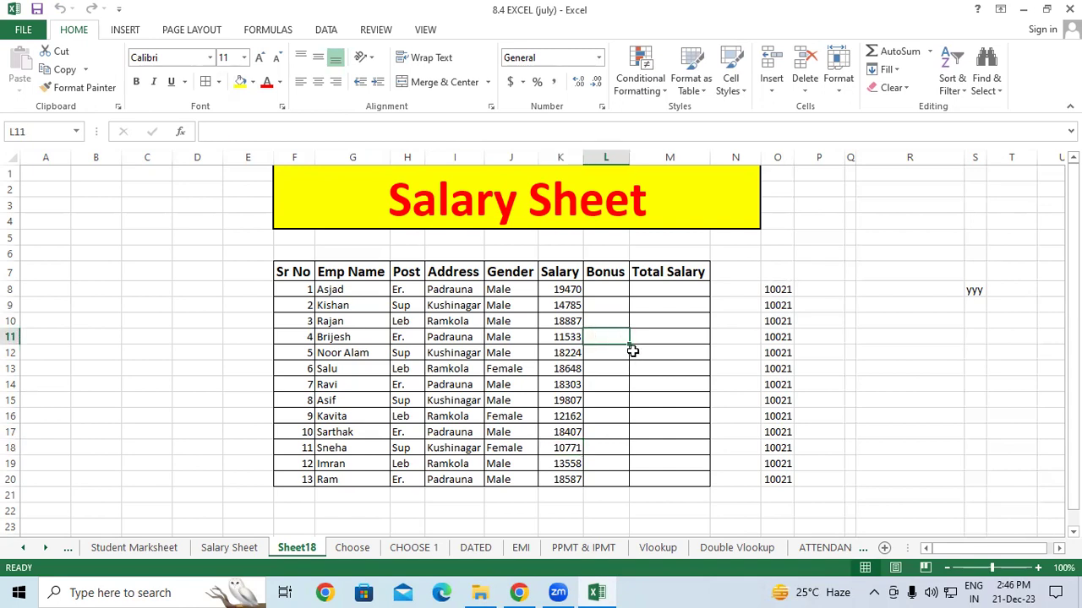
Step: Delete the leftover 10021 and yyy entries in O8:T21
mouse_move(779, 289)
mouse_down()
mouse_move(793, 361)
mouse_move(1006, 490)
mouse_up()
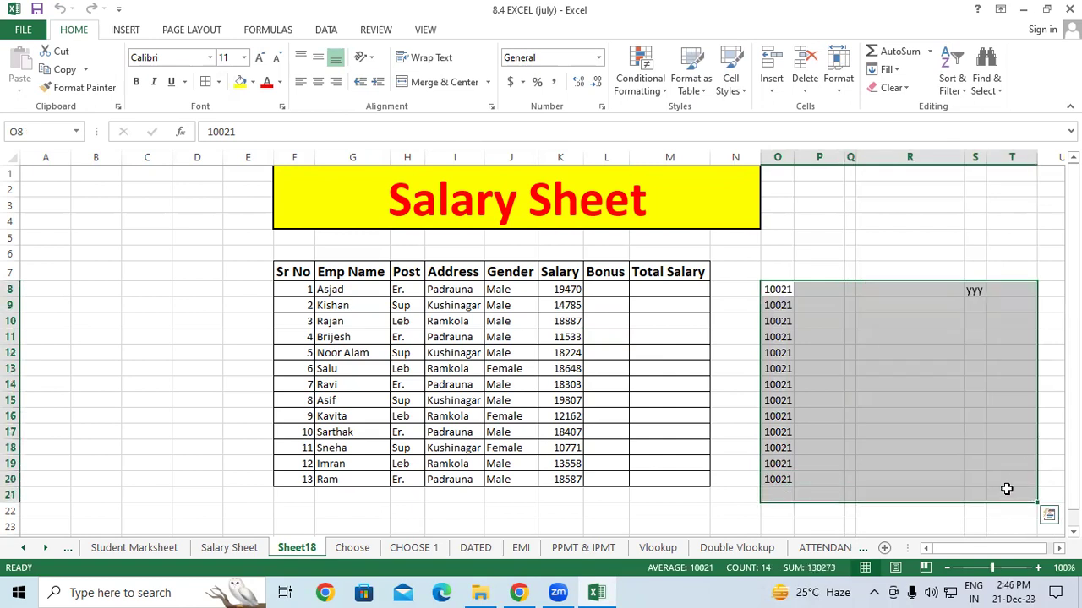
key(Delete)
click(929, 318)
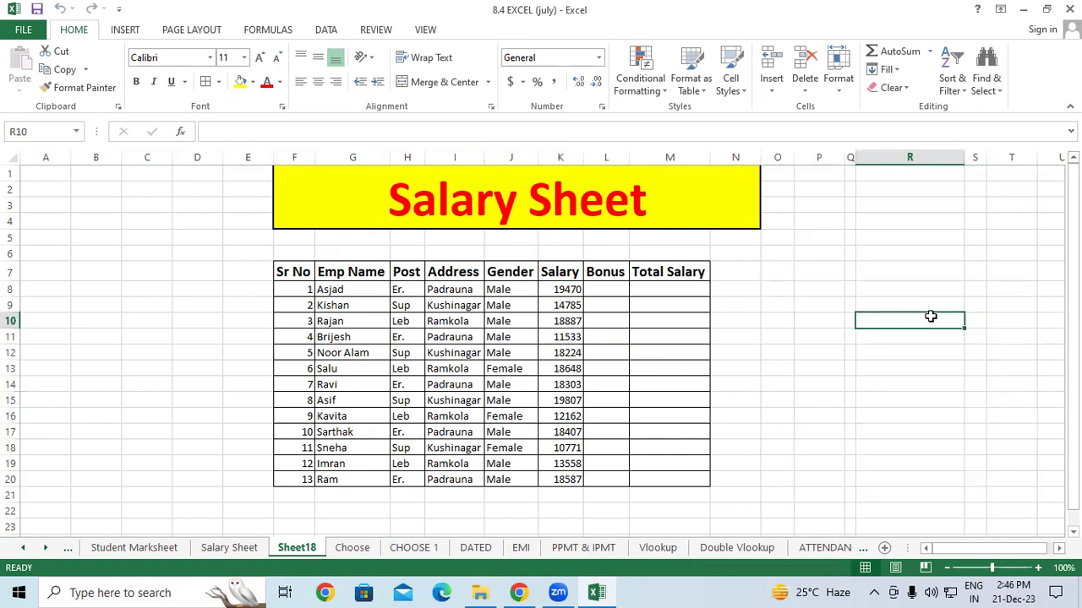
click(924, 267)
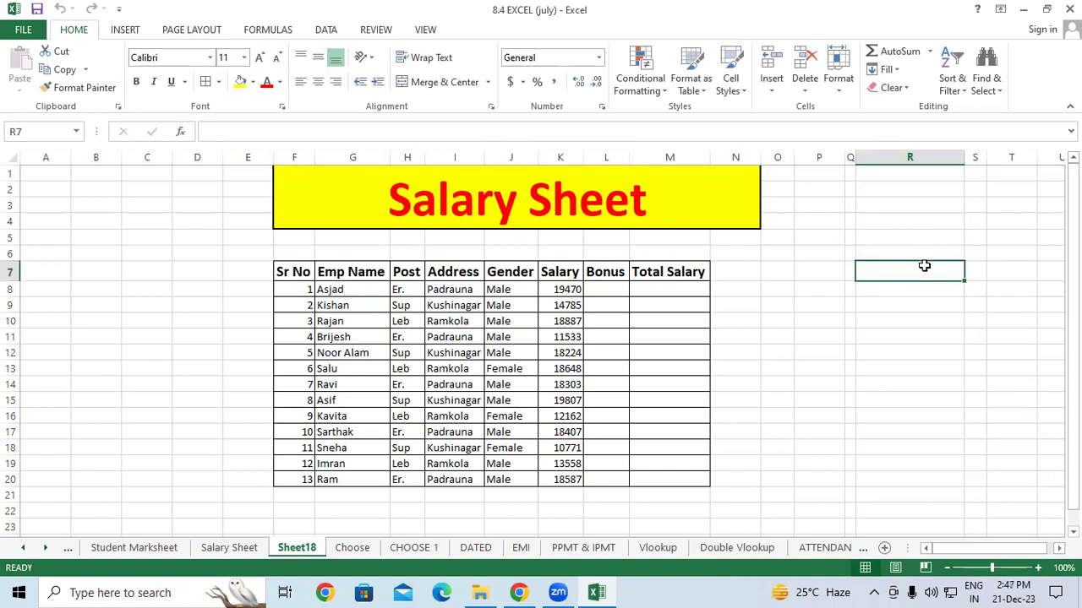
Step: Build the bonus table: Male 1200 in P7:Q7 and Female 1000 in P8:Q8
click(815, 273)
text(Male)
key(Tab)
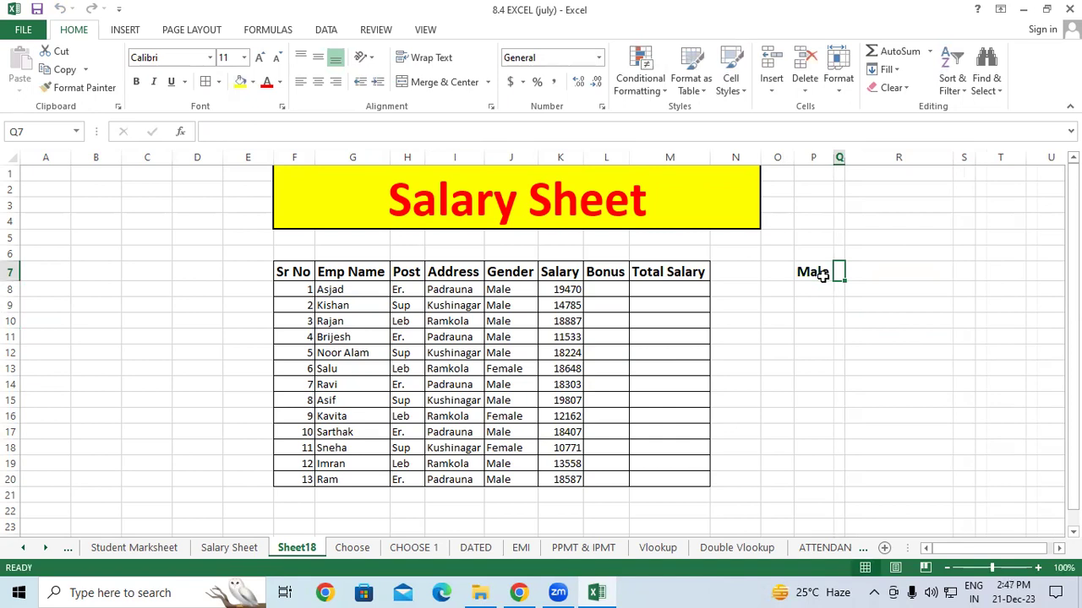
text(12000)
key(Return)
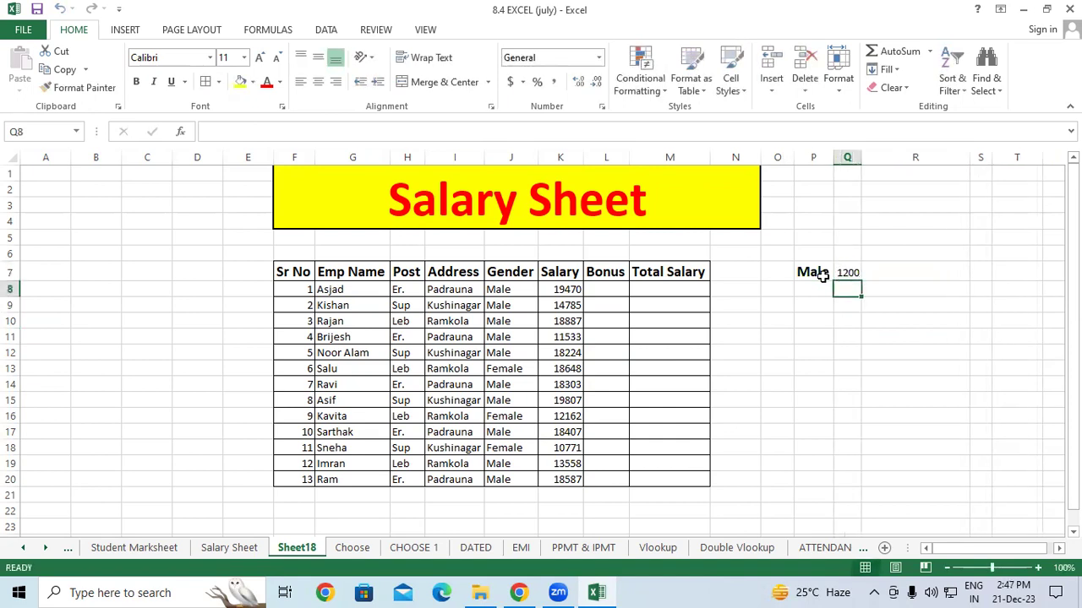
click(887, 336)
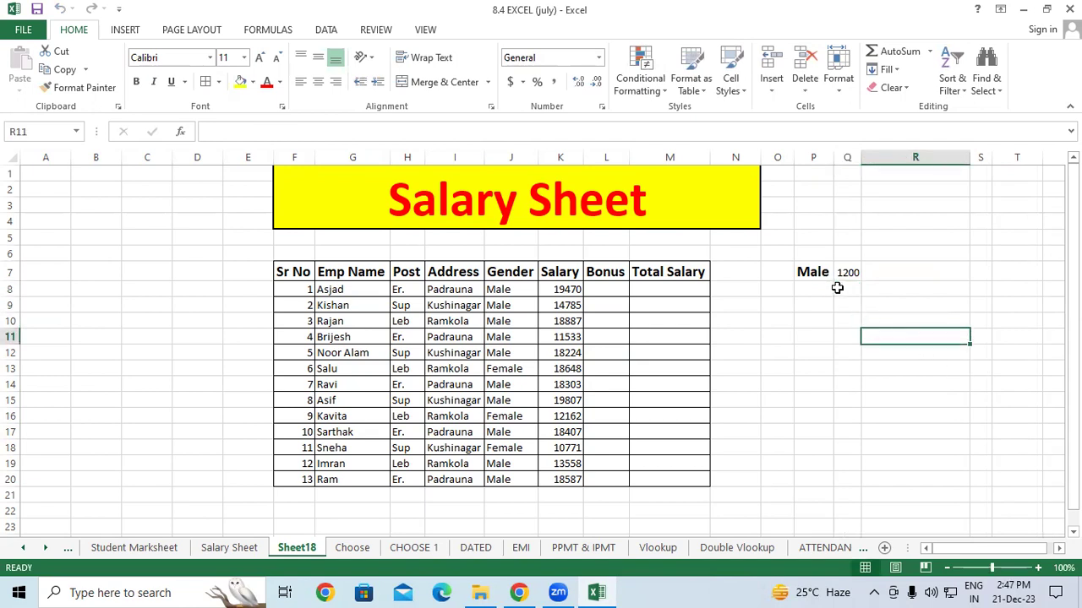
click(812, 287)
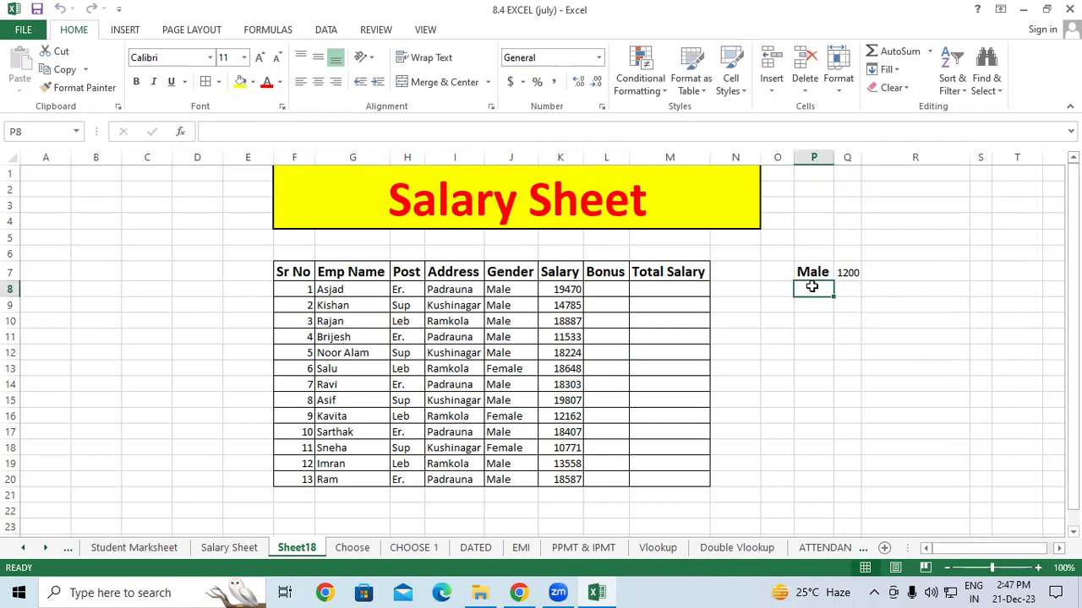
text(Female)
key(Tab)
text(10000)
key(BackSpace)
key(Return)
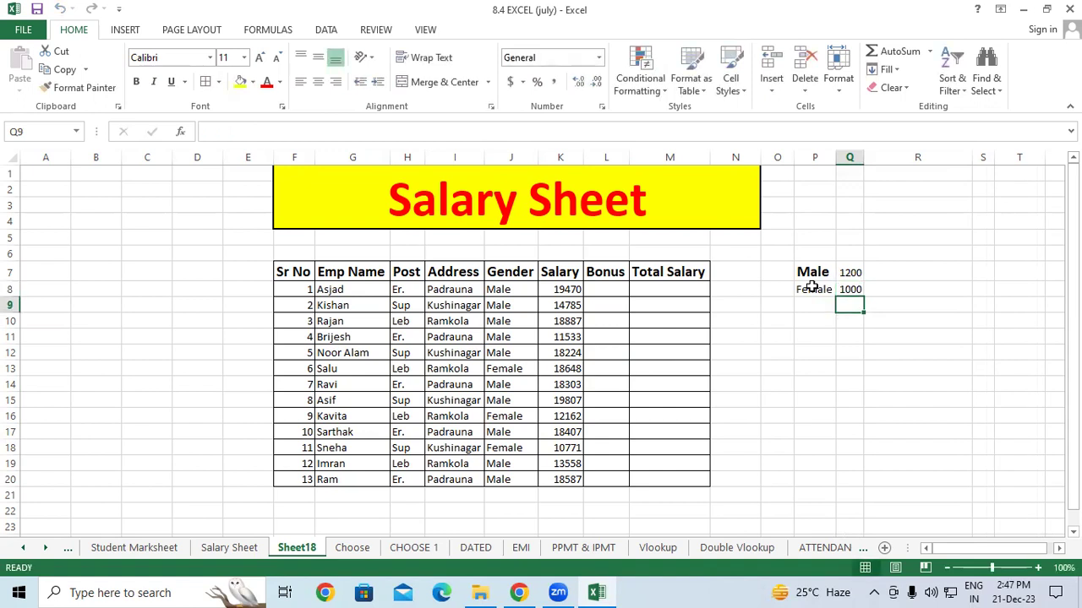
Step: Select the bonus table, then select the empty Bonus cells L8:L20
mouse_move(850, 272)
mouse_down()
mouse_move(813, 271)
mouse_move(850, 290)
mouse_up()
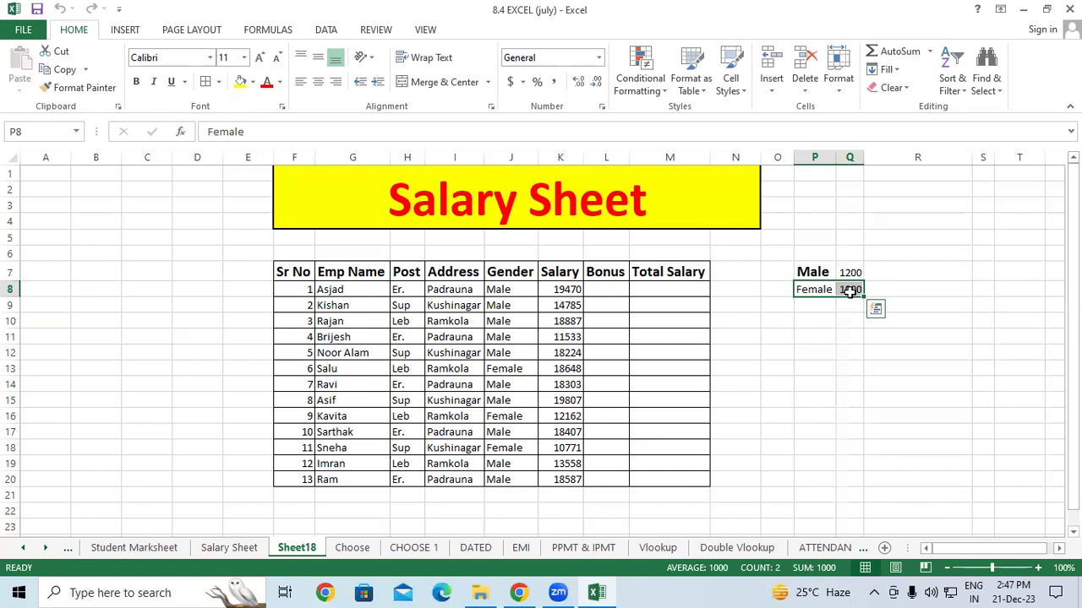
drag(813, 273, 850, 290)
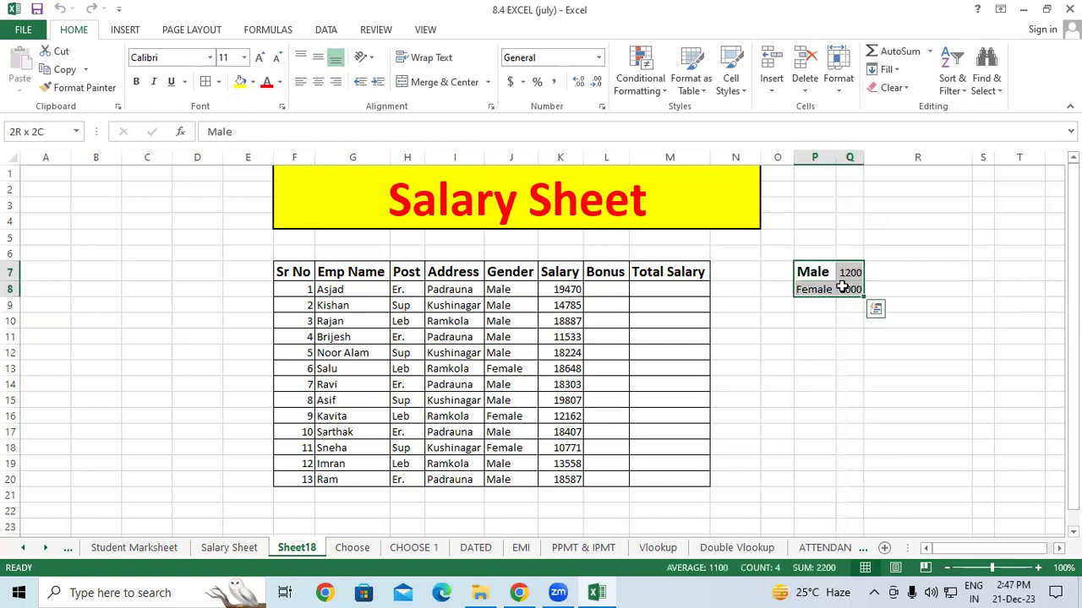
click(823, 398)
drag(605, 289, 606, 479)
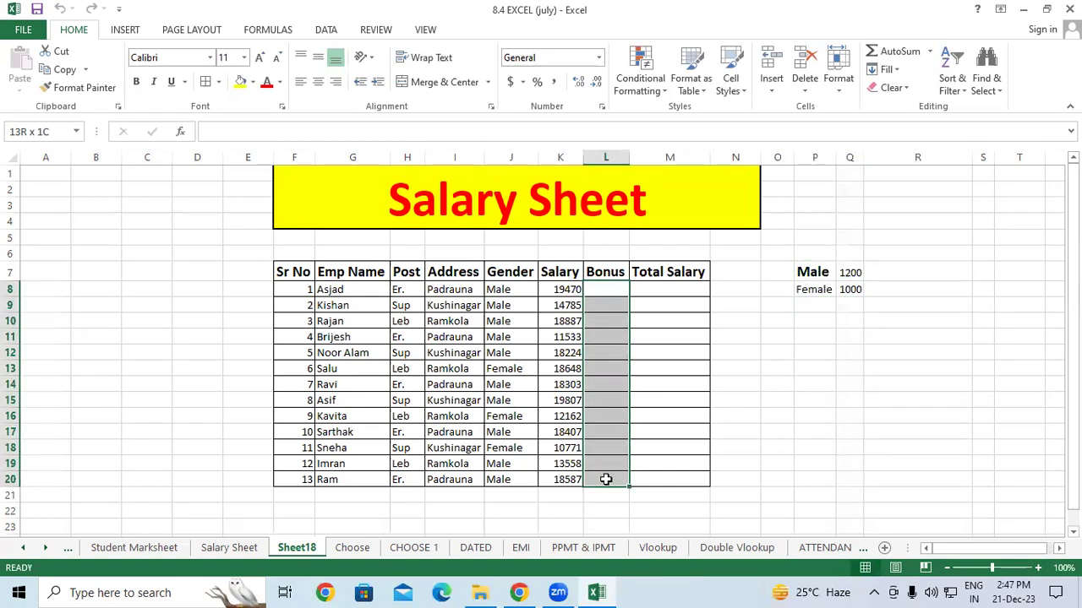
click(605, 289)
drag(507, 289, 567, 289)
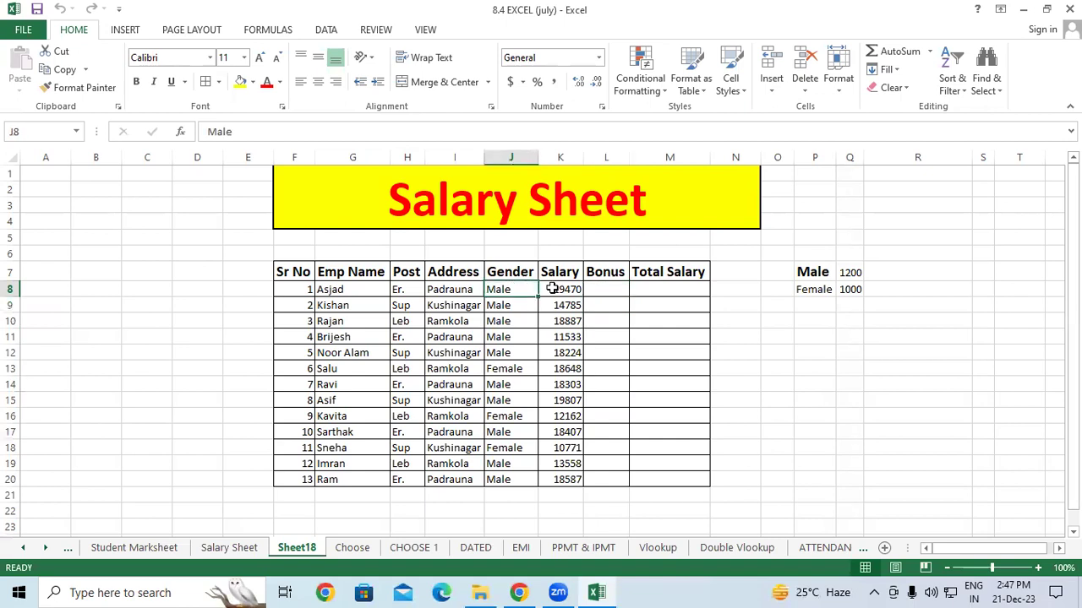
click(605, 289)
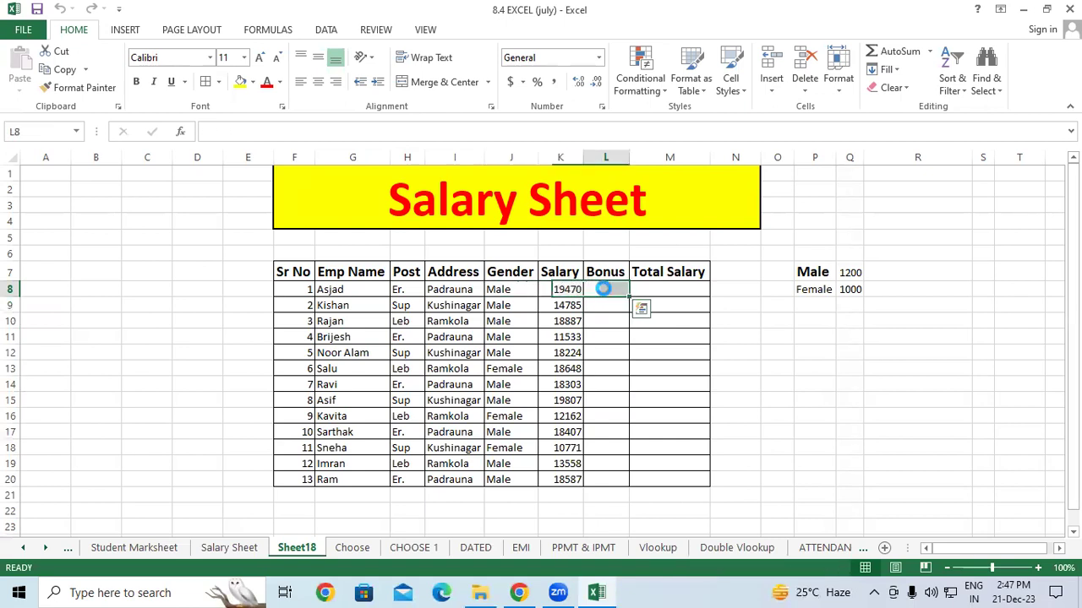
click(524, 369)
drag(542, 369, 593, 369)
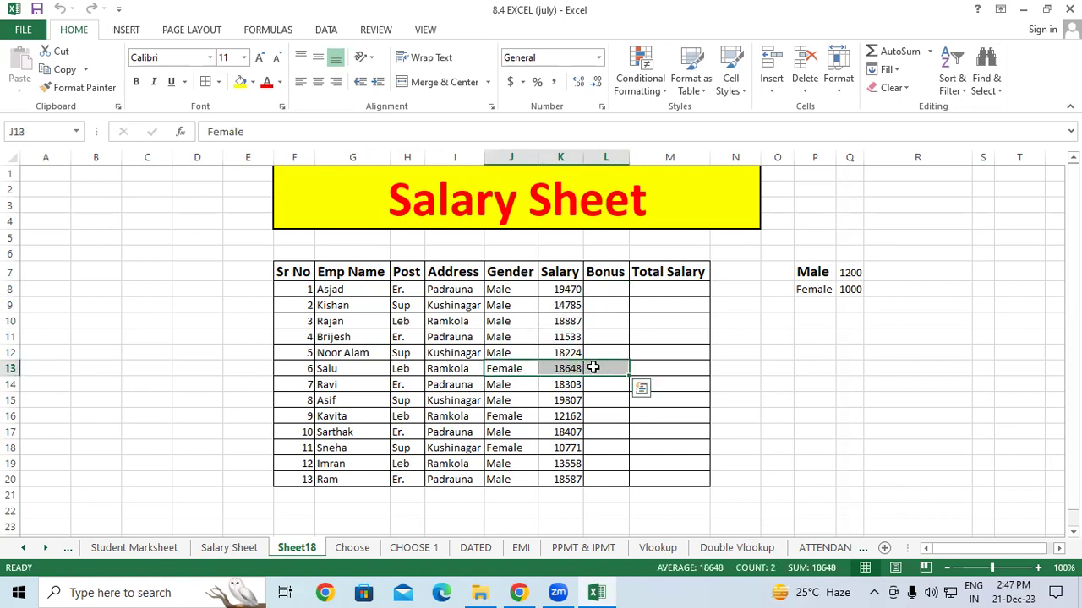
click(593, 368)
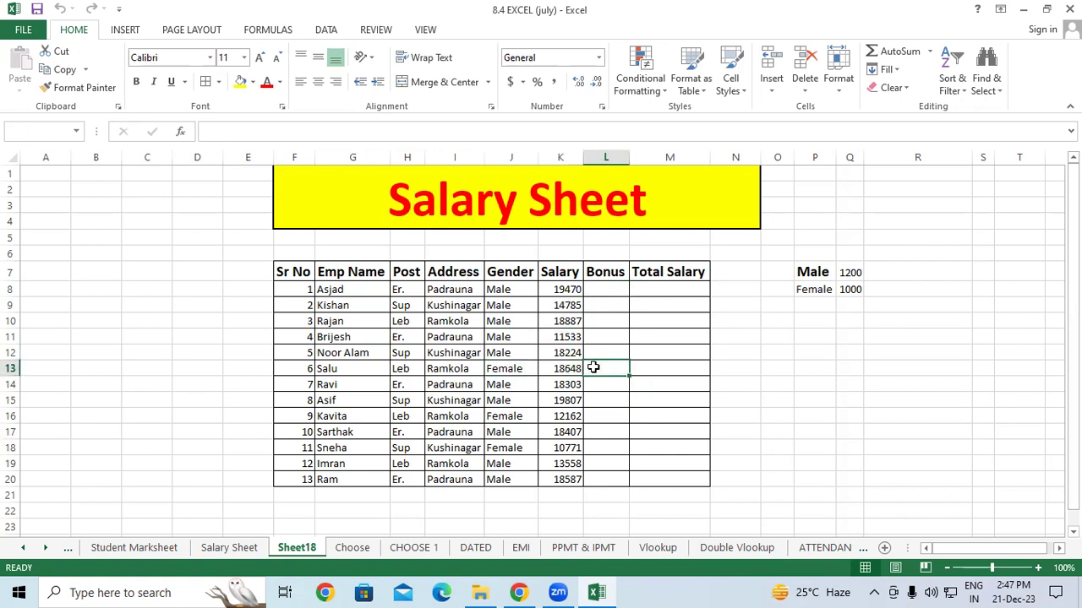
click(603, 288)
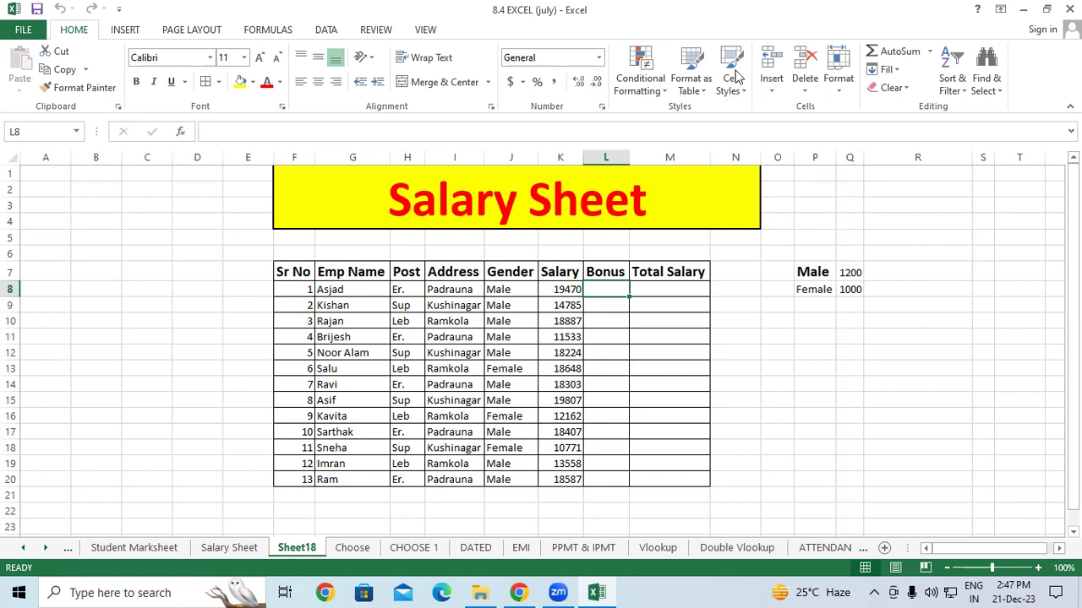
key(ctrl+2)
drag(753, 367, 805, 363)
drag(808, 338, 865, 335)
drag(870, 300, 906, 312)
mouse_move(805, 414)
mouse_down()
mouse_move(842, 455)
mouse_move(845, 373)
mouse_move(848, 409)
mouse_up()
drag(865, 367, 893, 414)
drag(909, 365, 932, 353)
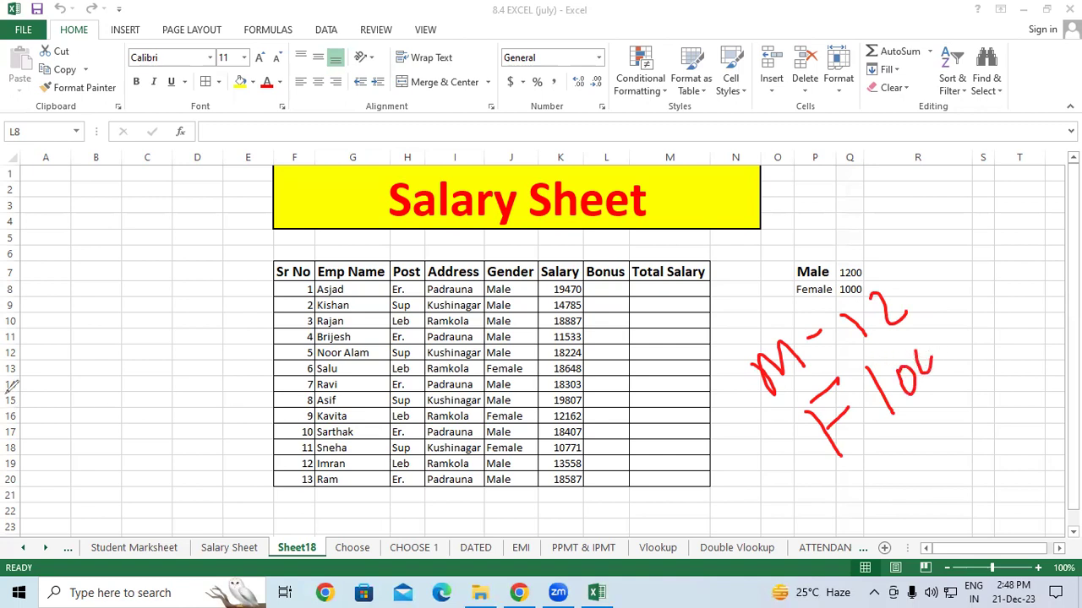
key(Escape)
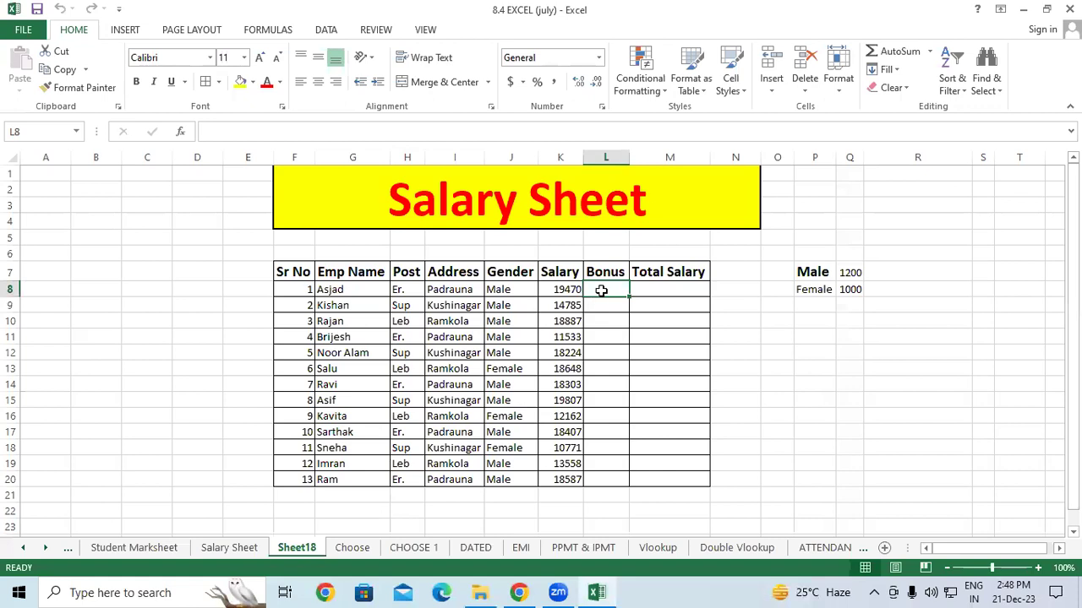
Step: Begin the L8 bonus formula as =IF(J8="Male","1200" referencing the gender cell
text(=if)
key(Tab)
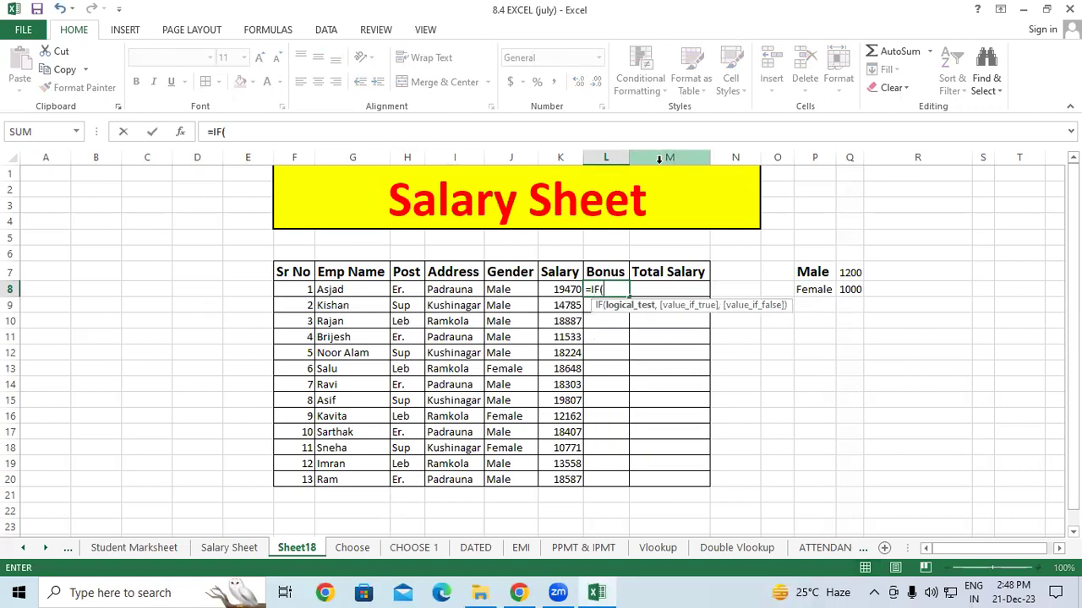
click(507, 289)
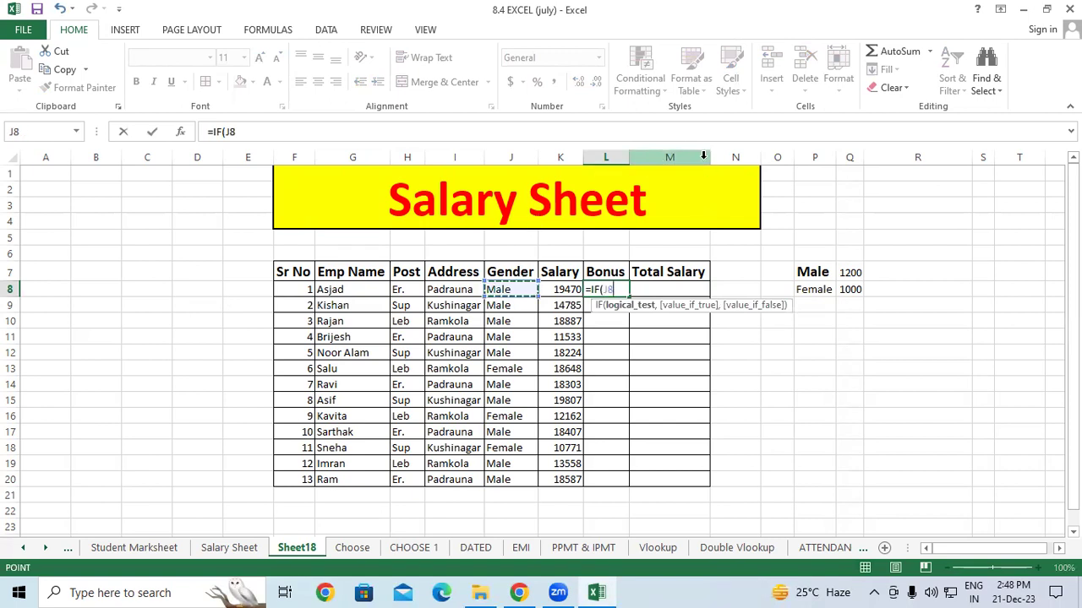
text(=)
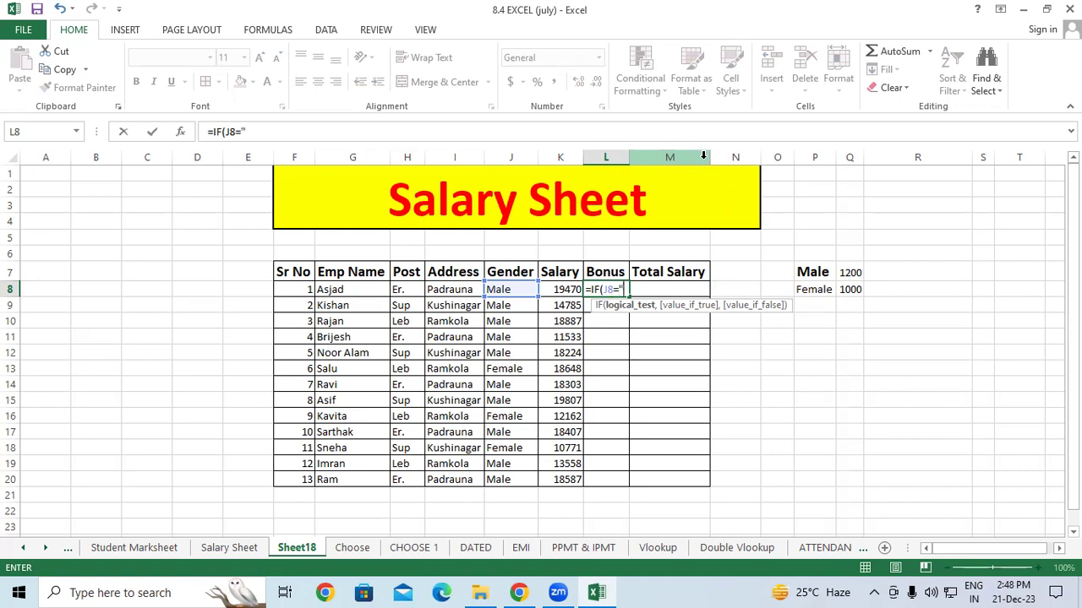
text(Mal)
text(e)
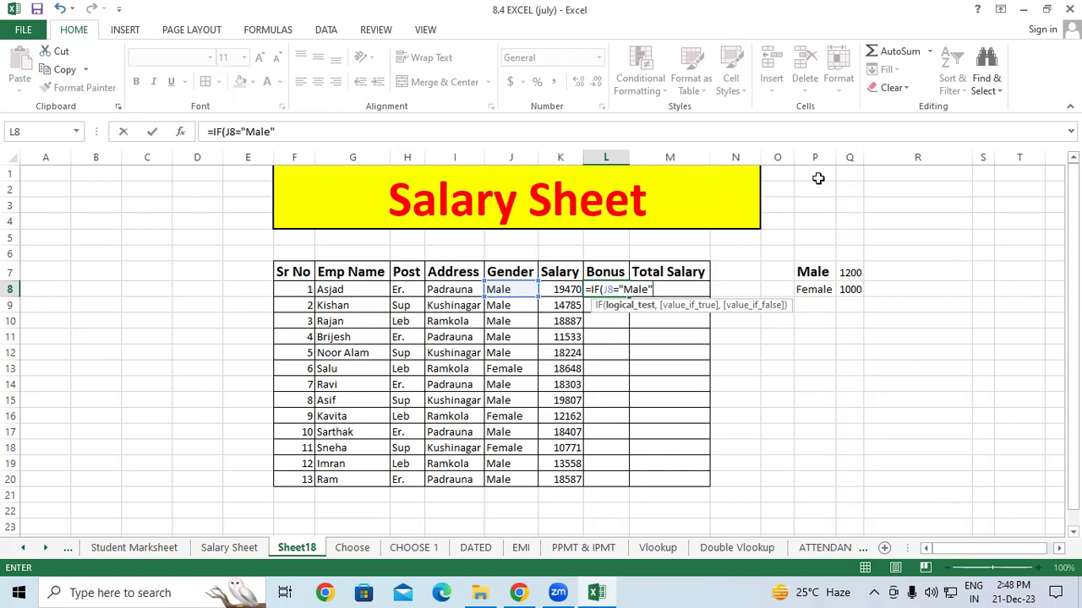
text(,)
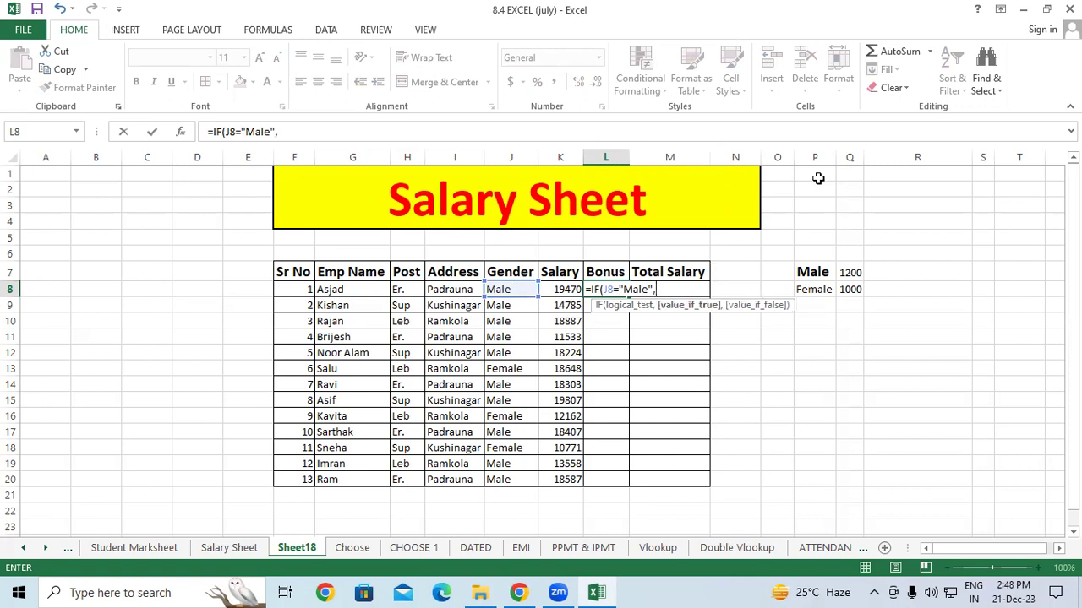
text("1200)
text(,)
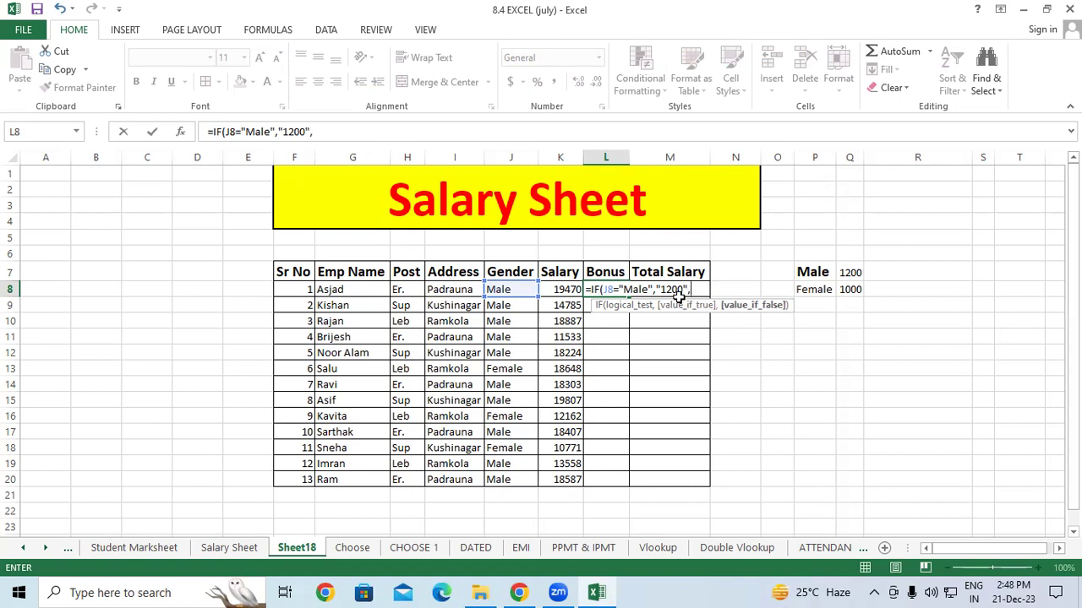
key(BackSpace)
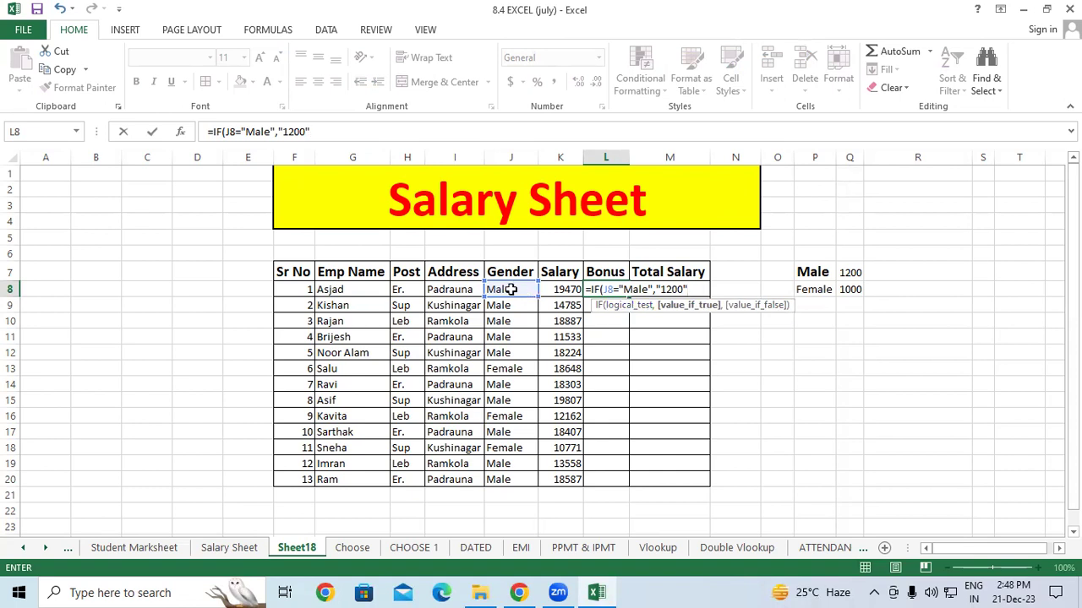
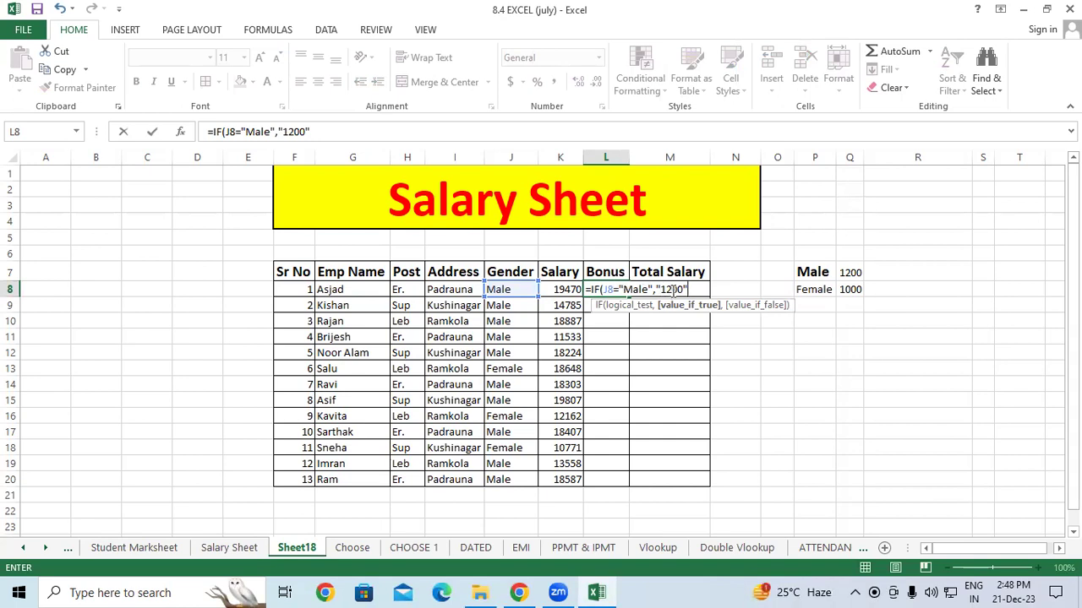
Step: Complete =IF(J8="Male","1200","1000") in L8 and fill it down to L20
text(,"1)
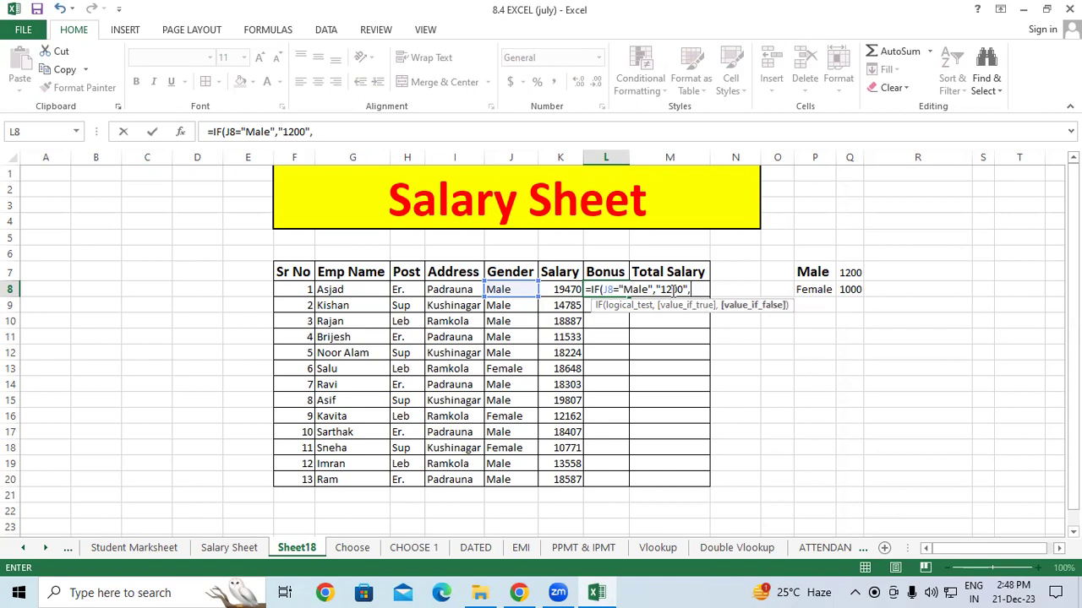
text(000)
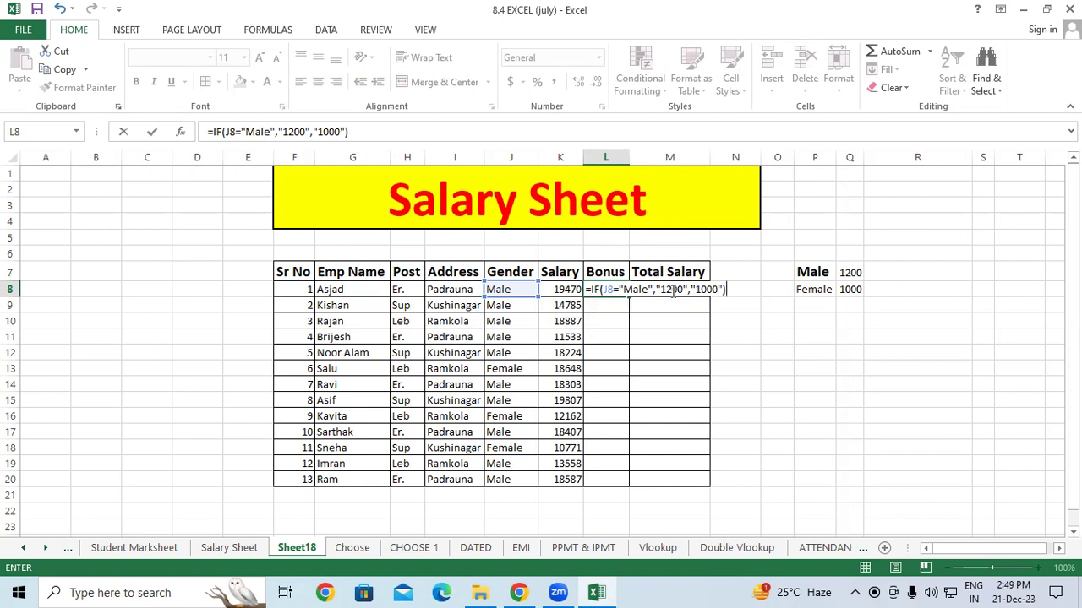
key(Return)
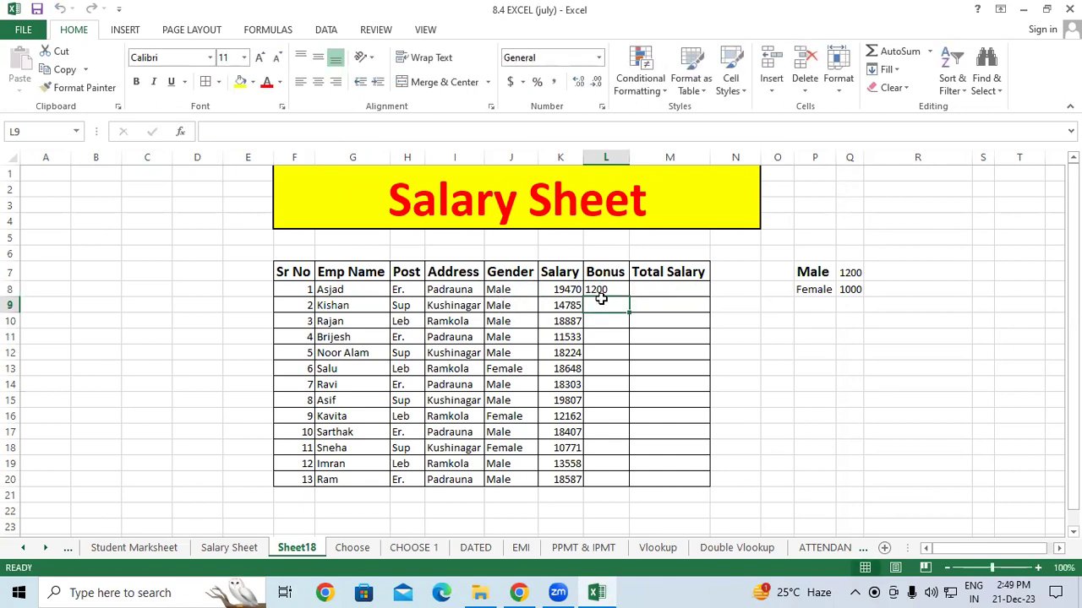
click(607, 289)
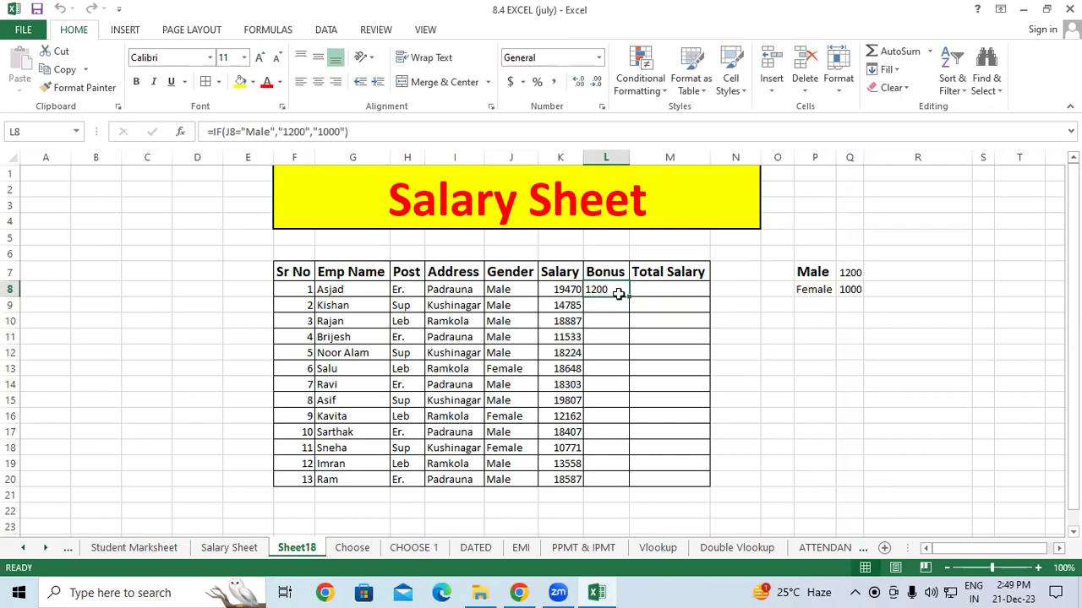
drag(629, 297, 628, 487)
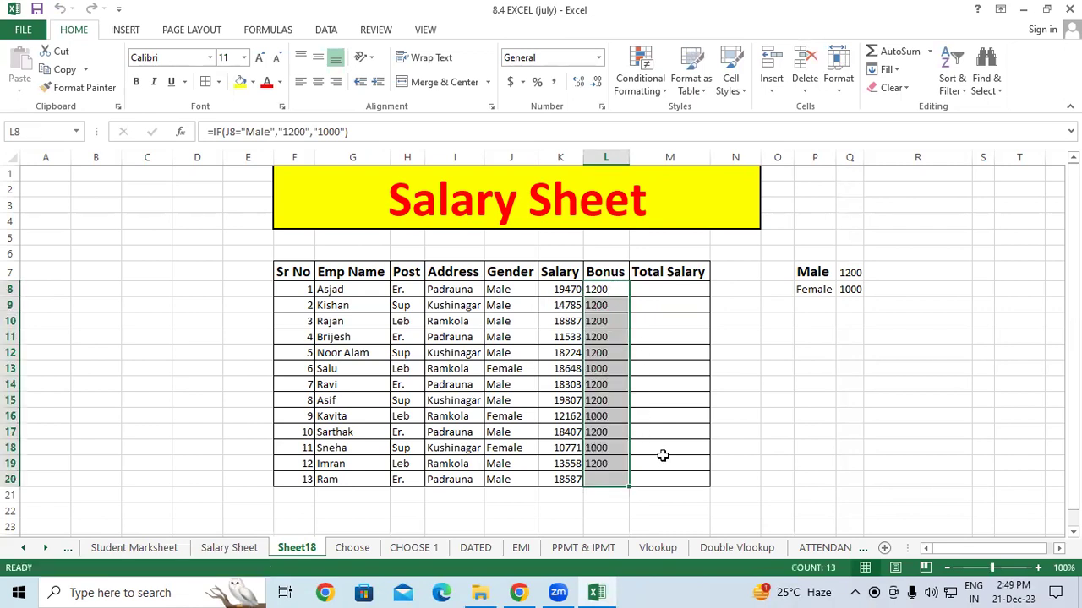
click(663, 461)
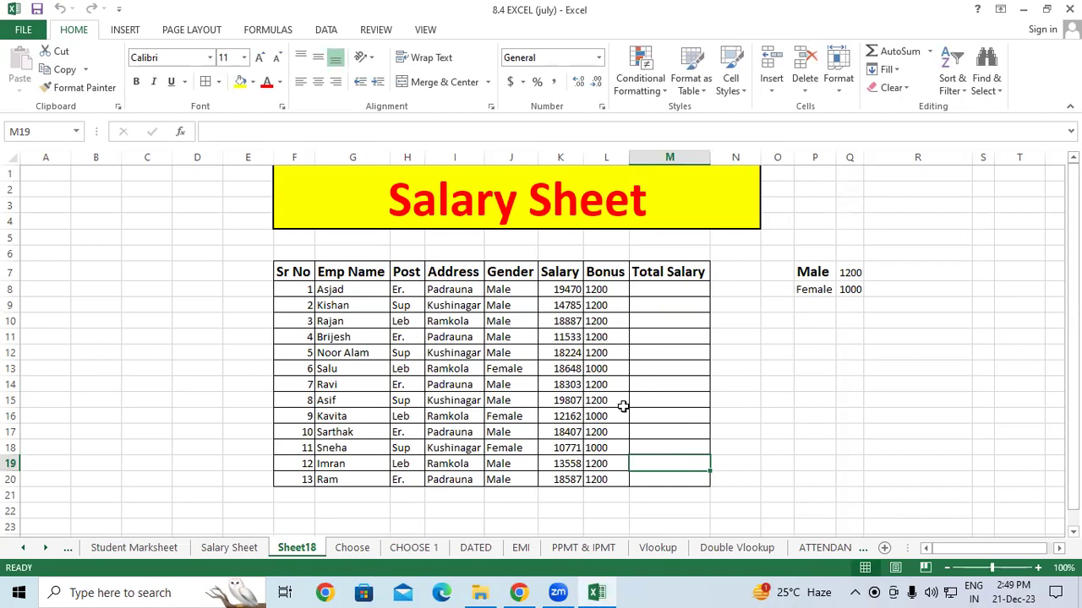
Step: Check the gender, salary and bonus in rows 13, 16 and 18 to verify the bonuses
click(605, 365)
key(shift+Left)
key(shift+Left)
key(shift+Left)
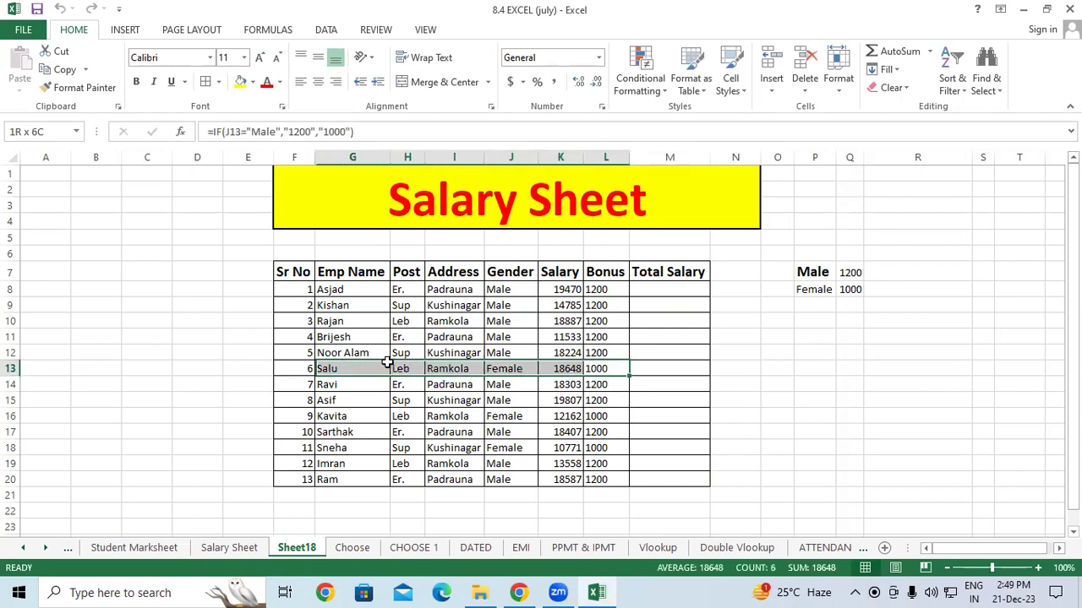
drag(510, 369, 620, 368)
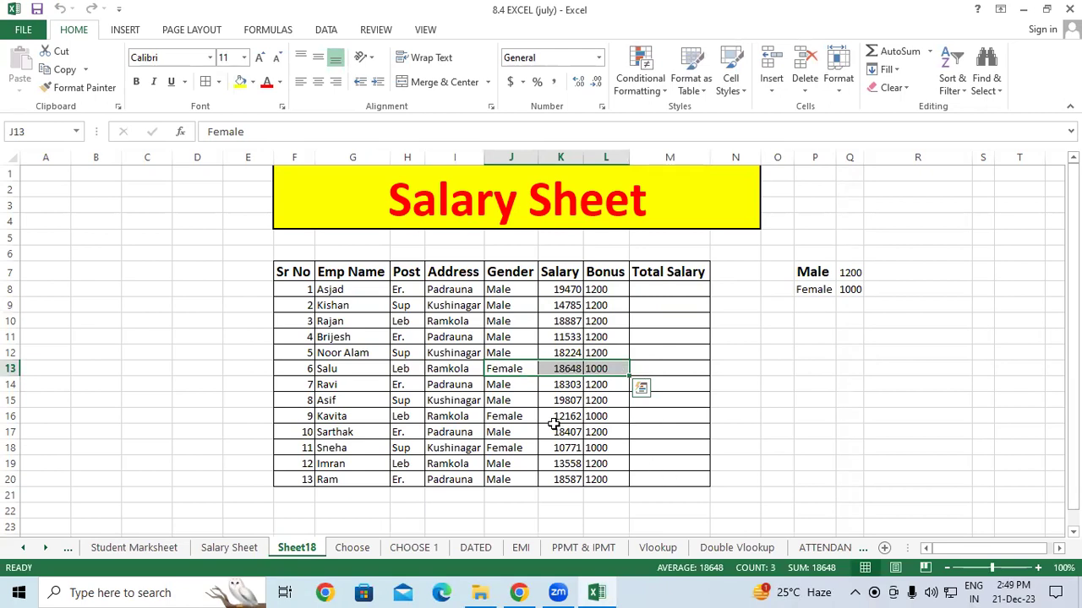
drag(497, 416, 608, 415)
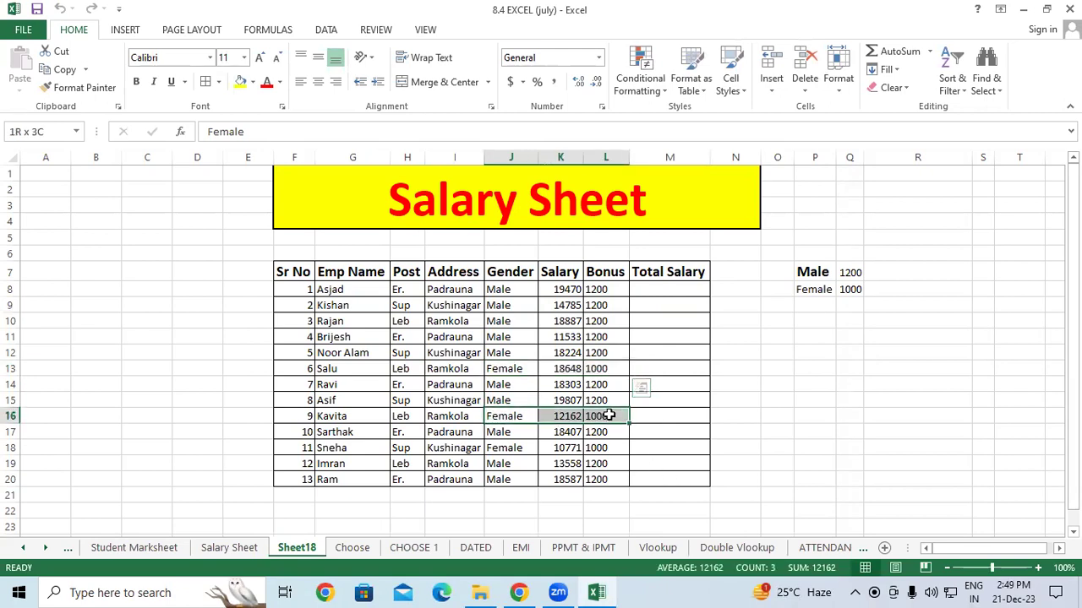
click(514, 447)
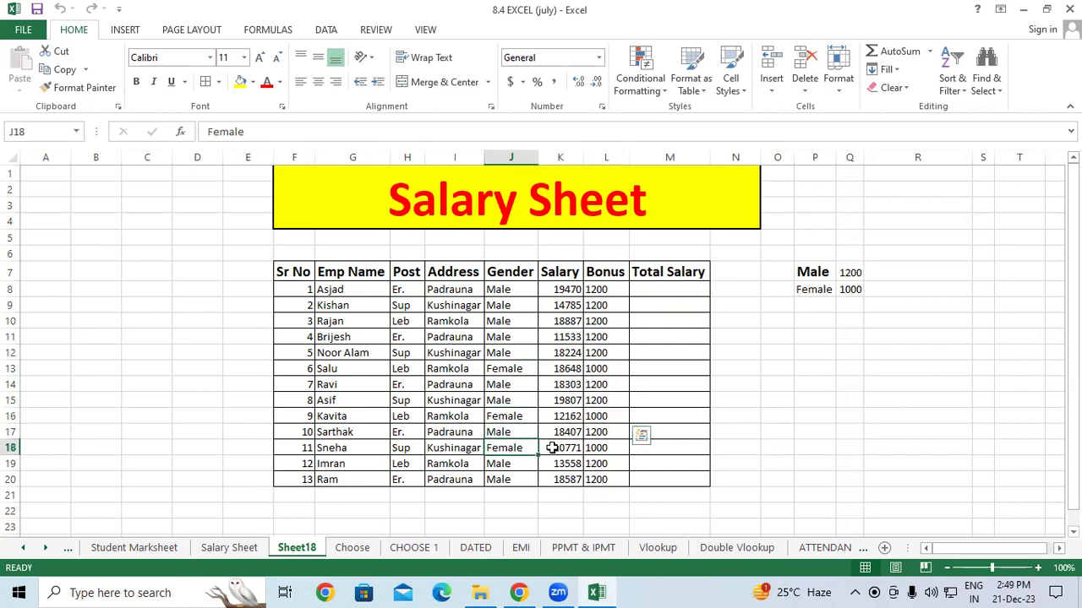
drag(551, 448, 601, 446)
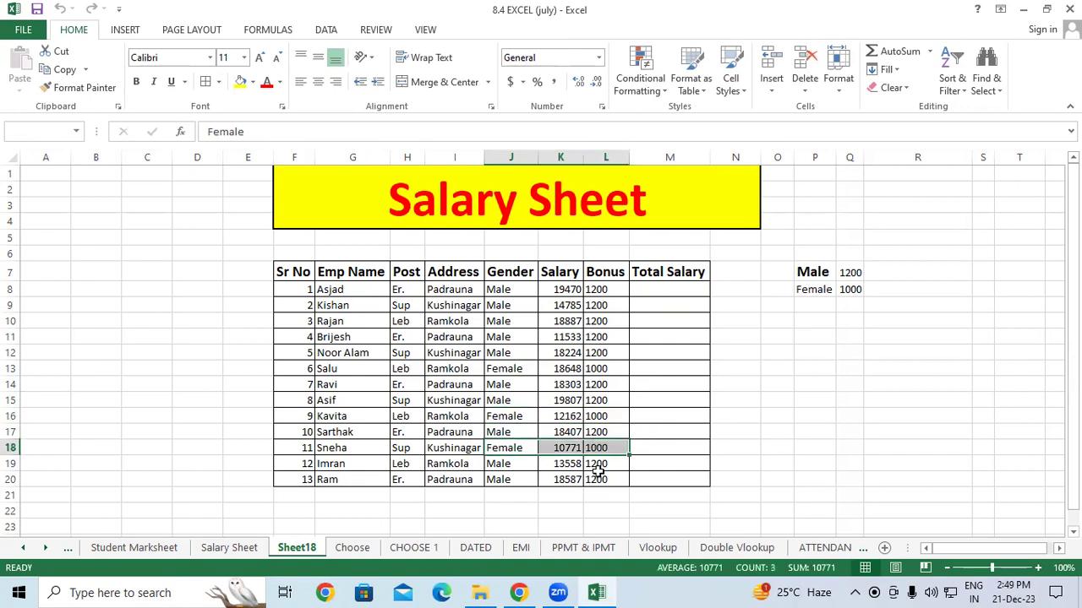
double_click(490, 321)
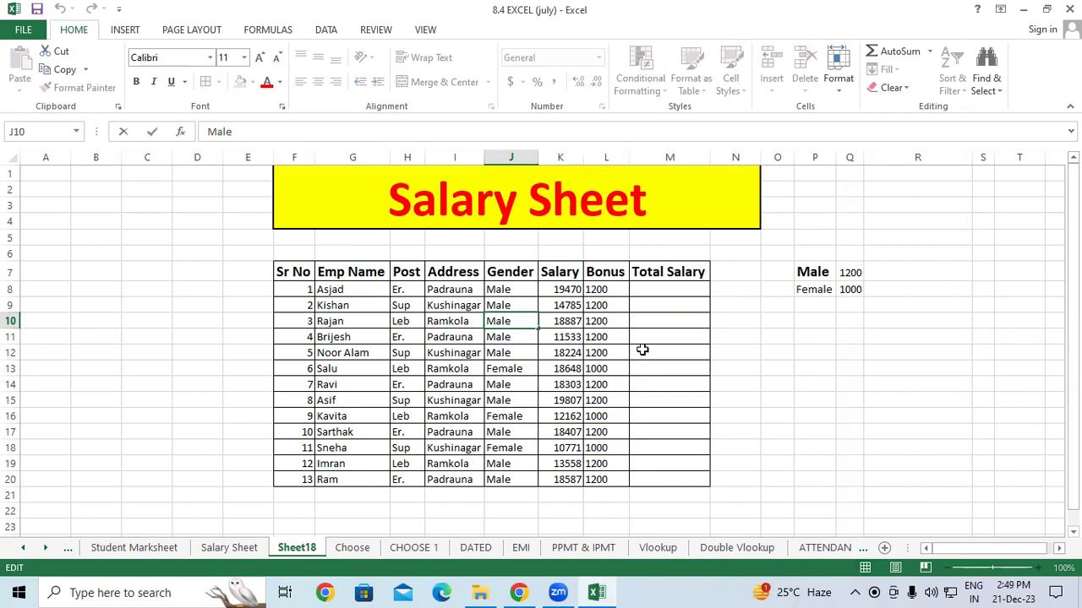
key(BackSpace)
key(BackSpace)
key(BackSpace)
text(Fem)
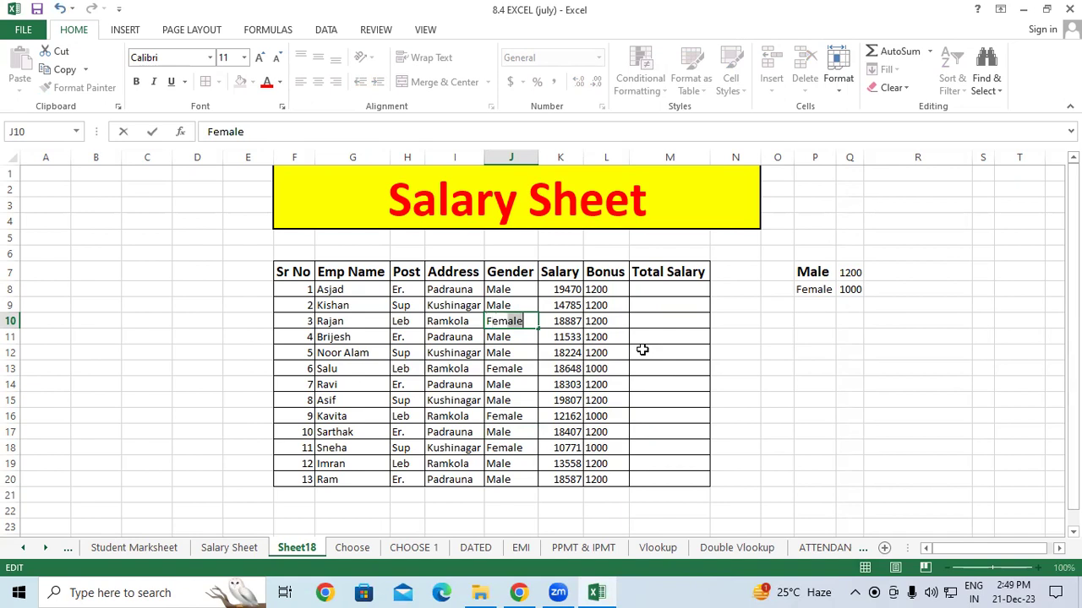
key(Return)
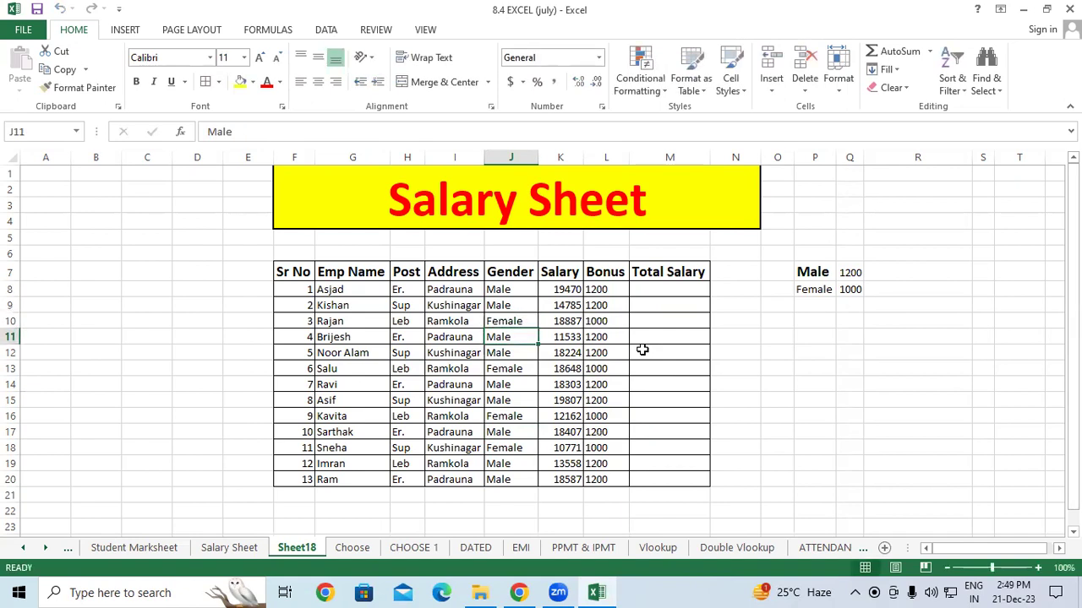
click(616, 321)
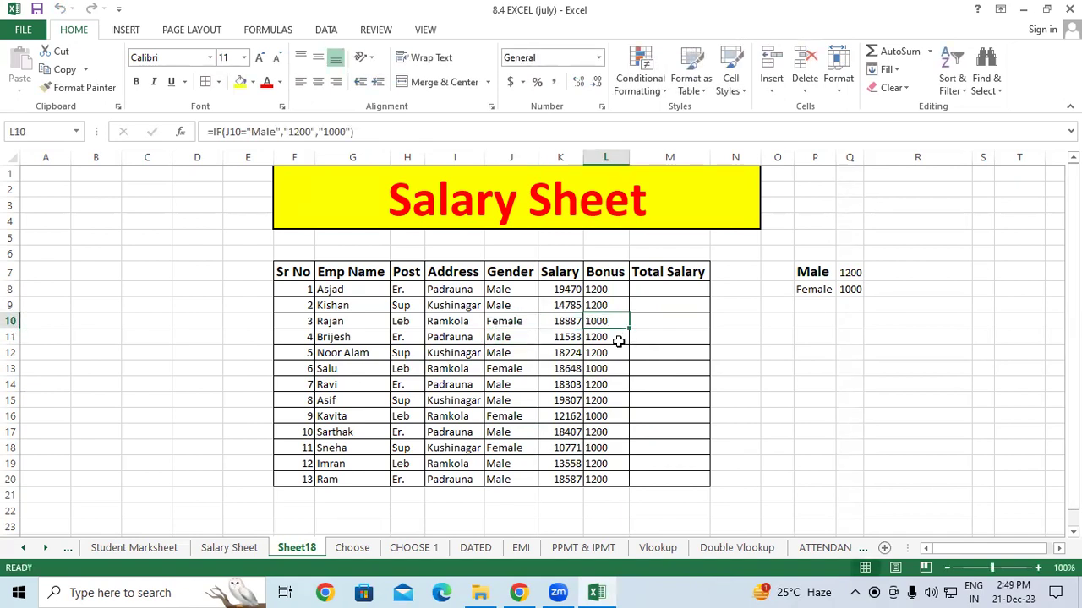
click(509, 322)
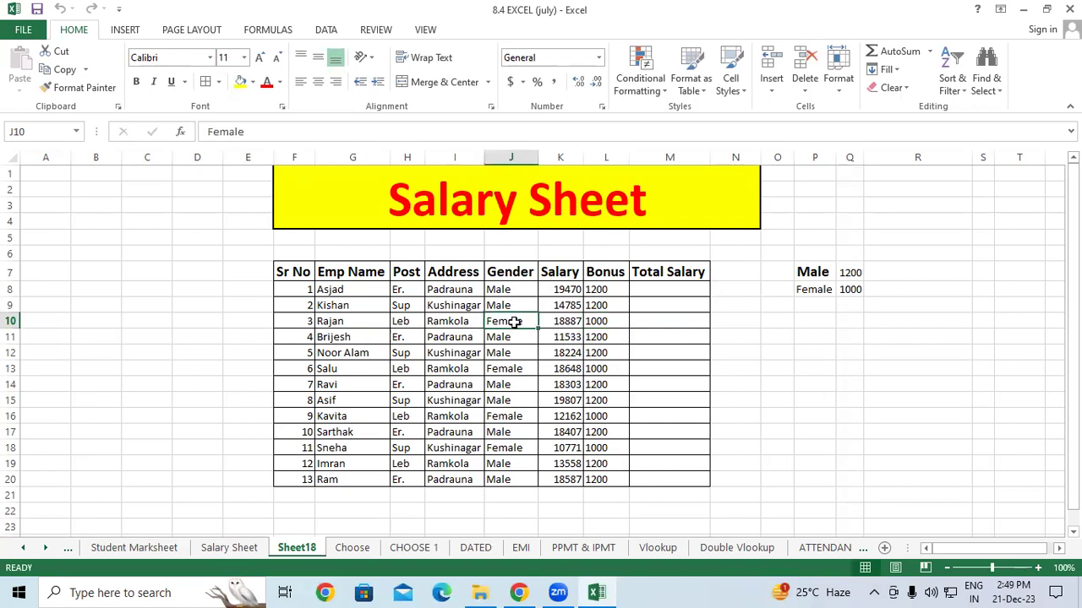
click(609, 321)
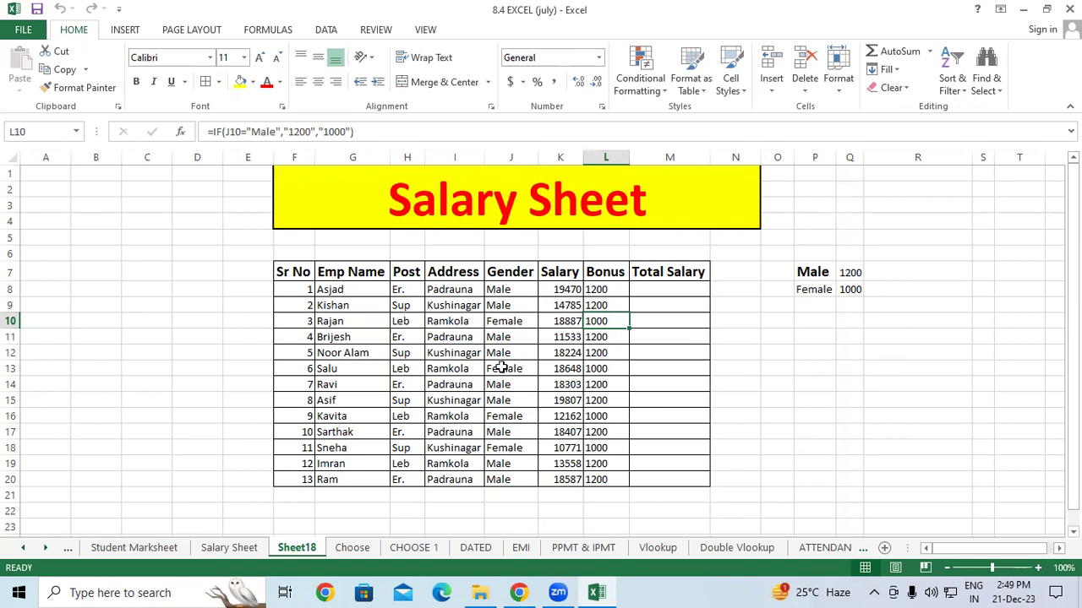
click(505, 322)
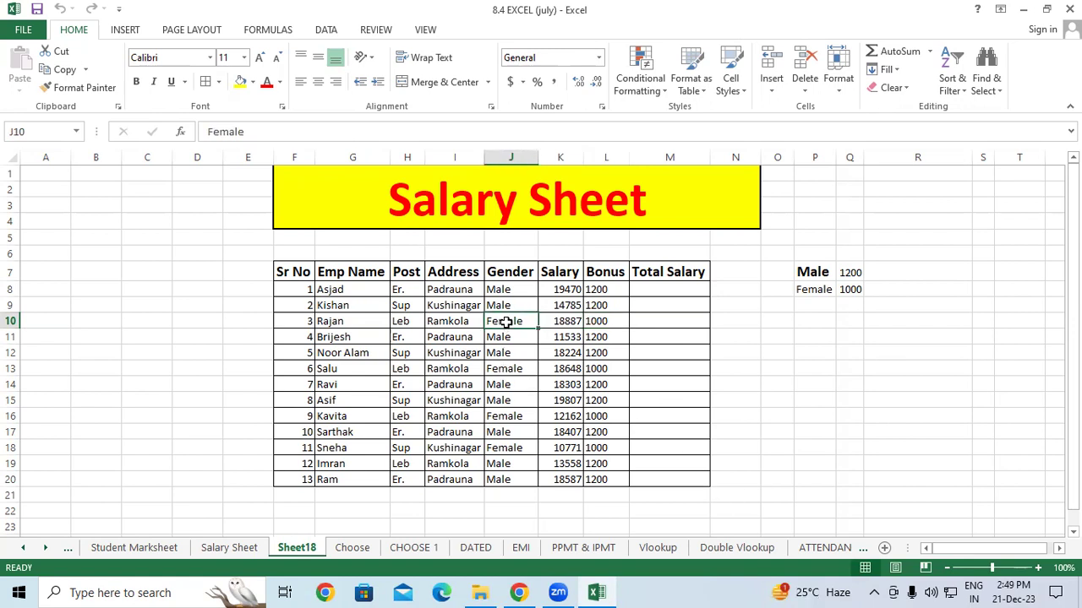
text(Male)
key(Return)
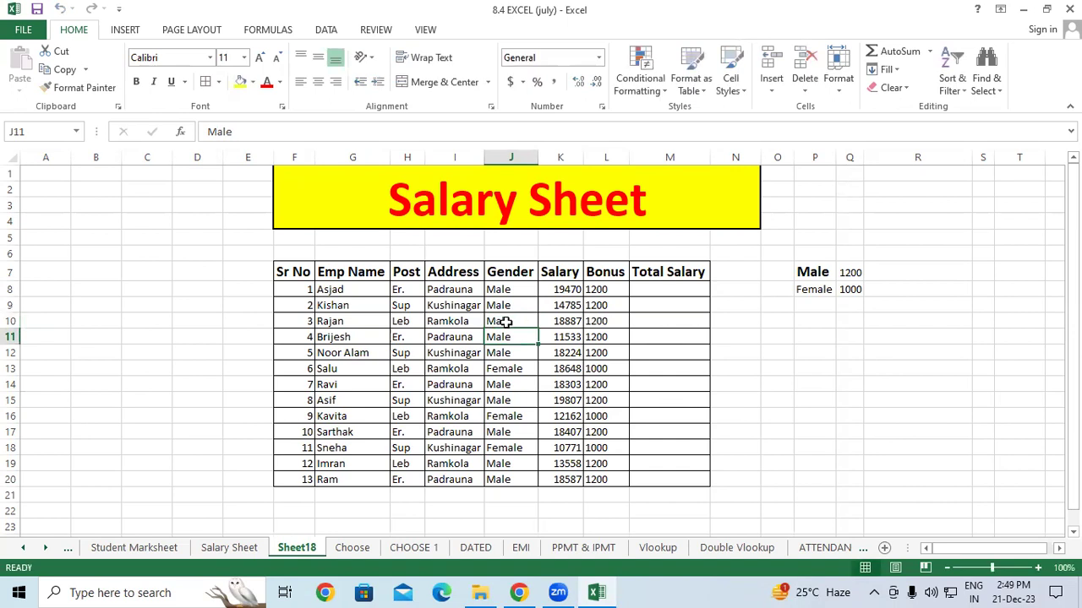
click(603, 321)
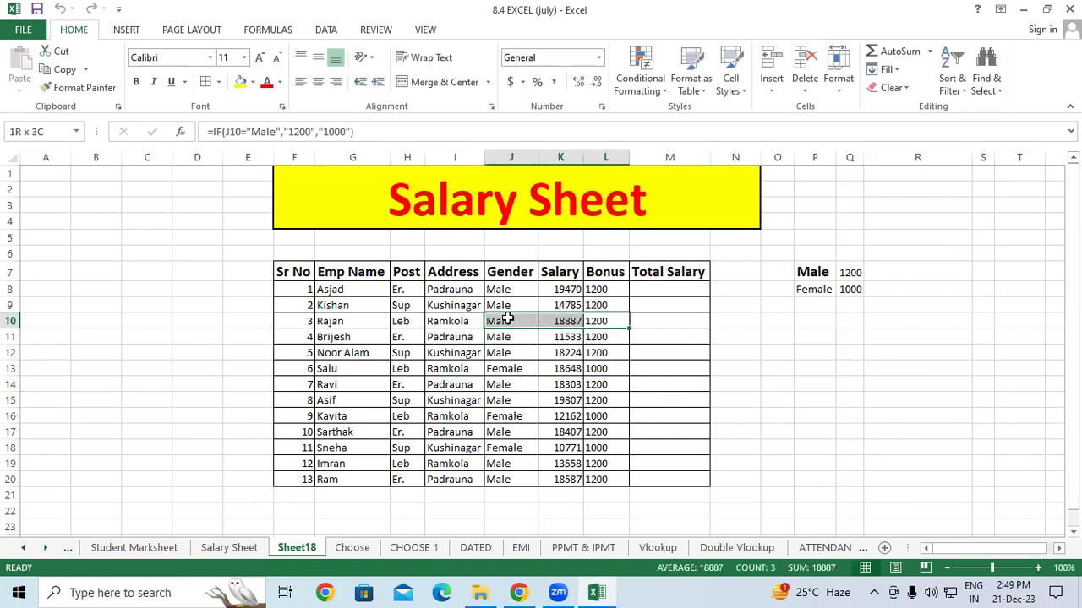
click(598, 367)
Step: Enter =K8+L8 in M8 to total row 8's salary and bonus
click(666, 290)
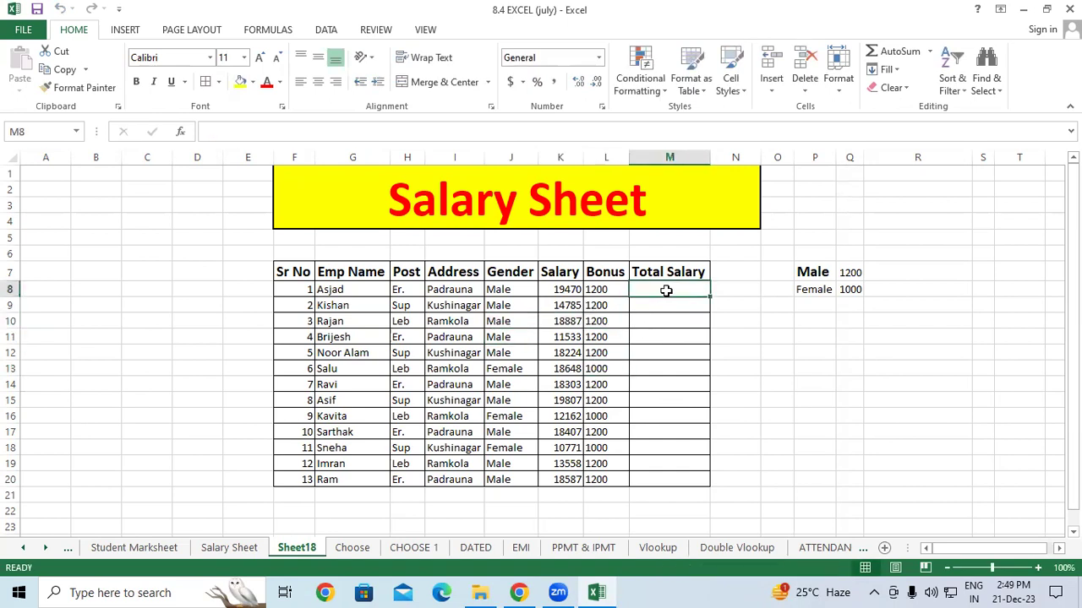
click(566, 291)
click(591, 289)
click(647, 287)
text(=)
click(573, 290)
text(+)
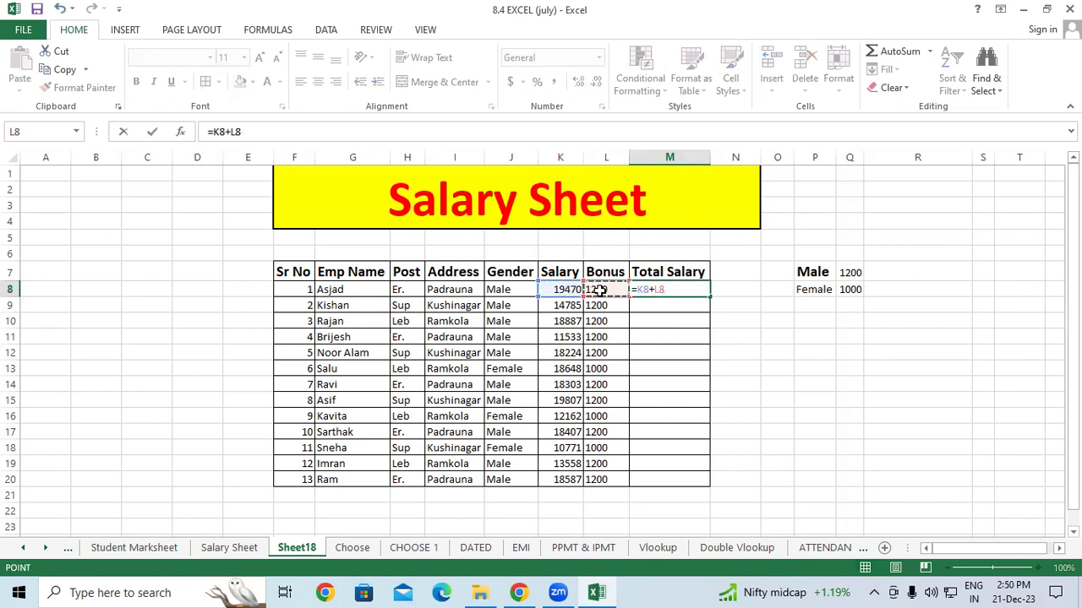
key(Return)
Step: Fill the Total Salary formula down to M20, then bring up the Notepad syntax notes
click(661, 289)
drag(710, 295, 712, 483)
click(747, 394)
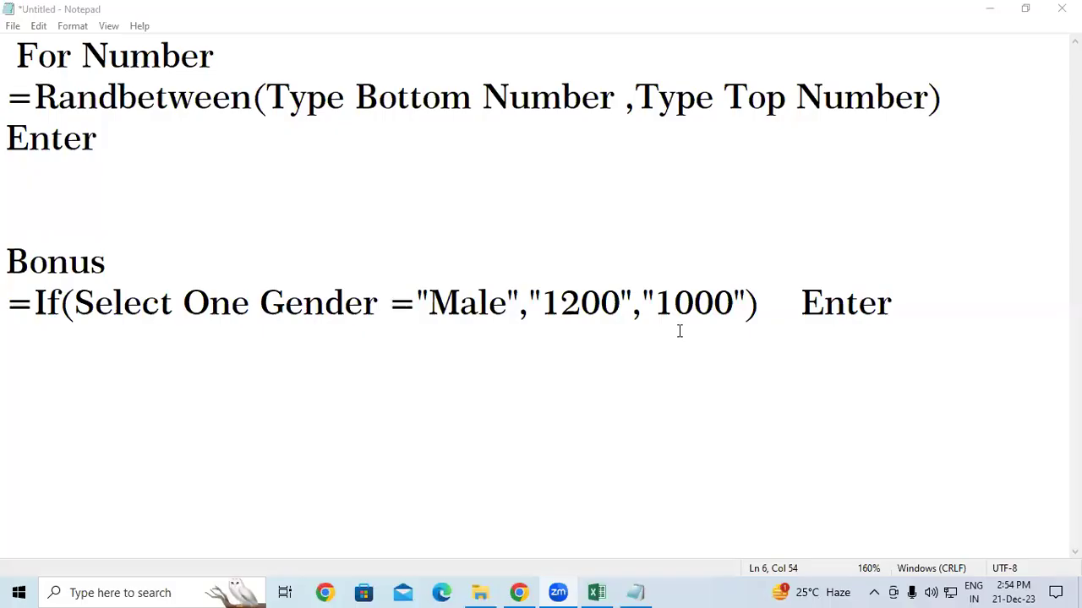
click(676, 332)
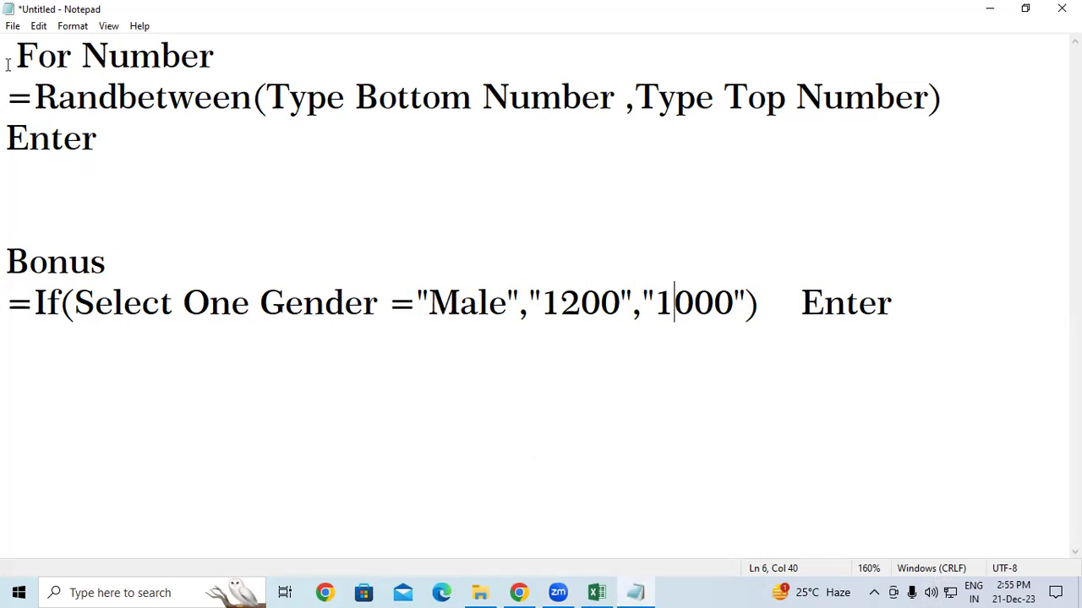
drag(8, 65, 161, 60)
click(179, 246)
double_click(136, 269)
click(143, 384)
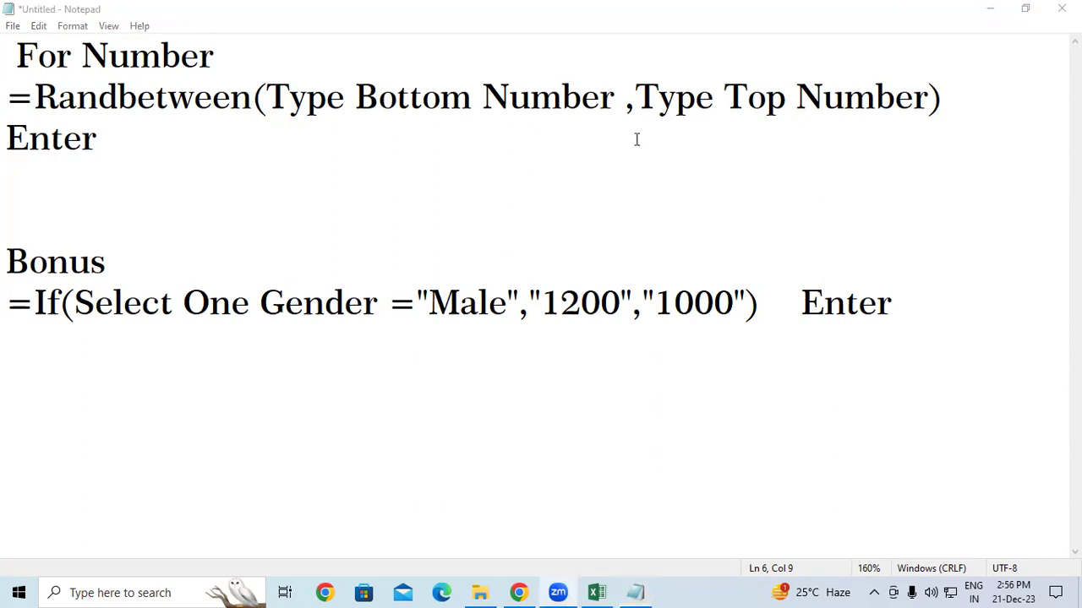
click(569, 170)
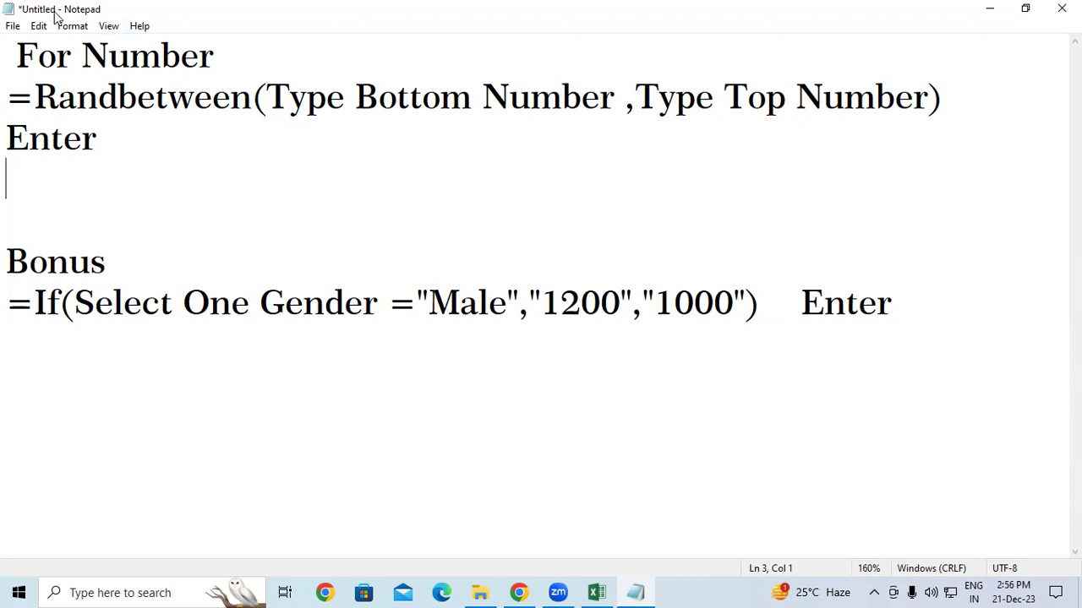
drag(541, 305, 729, 297)
click(697, 303)
drag(542, 303, 622, 304)
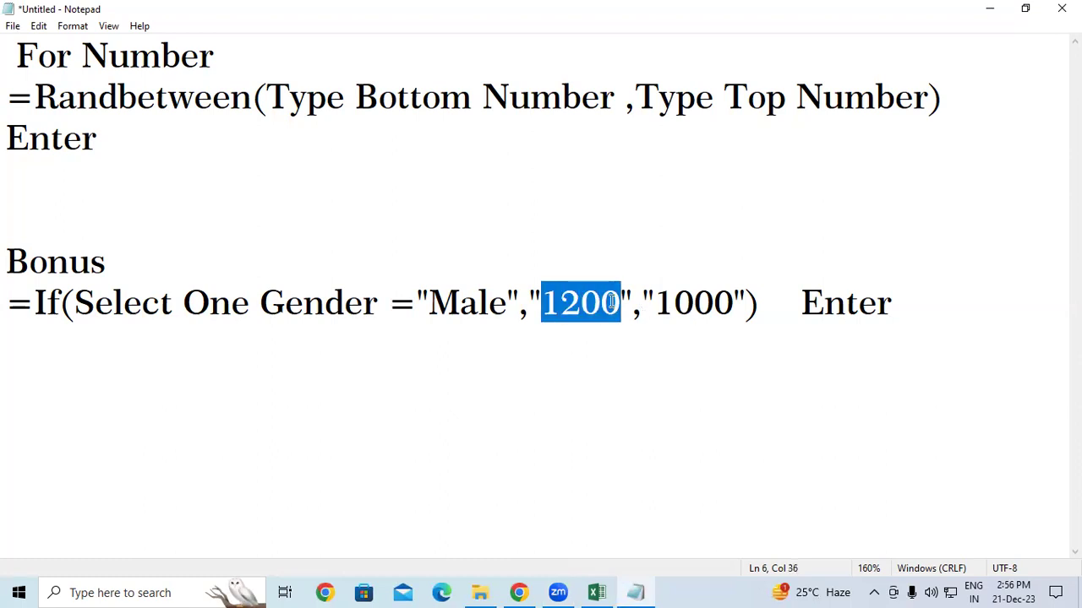
click(595, 335)
drag(543, 302, 725, 301)
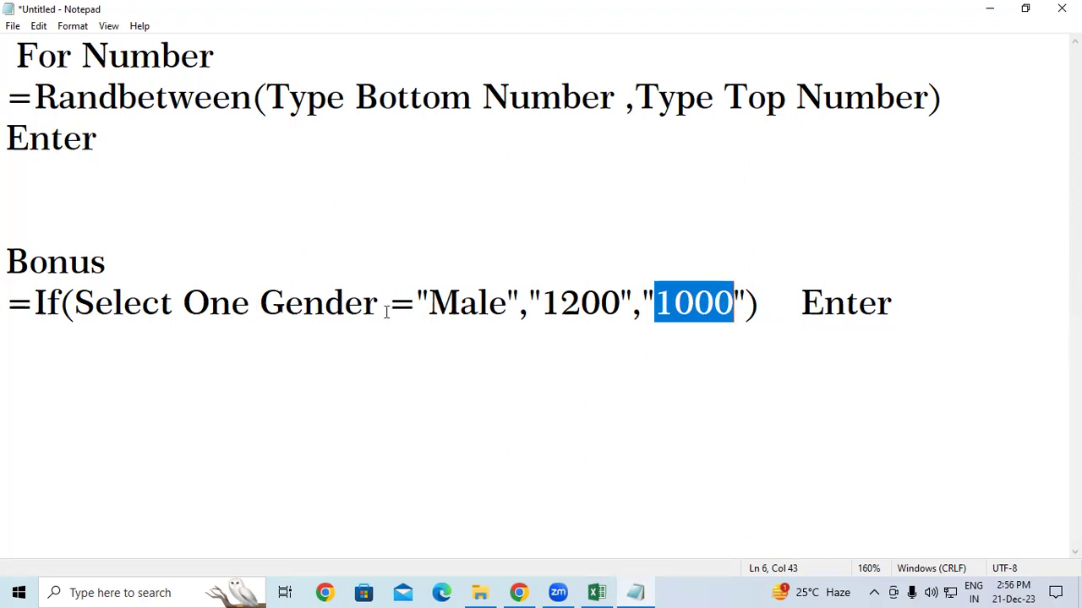
drag(541, 304, 620, 308)
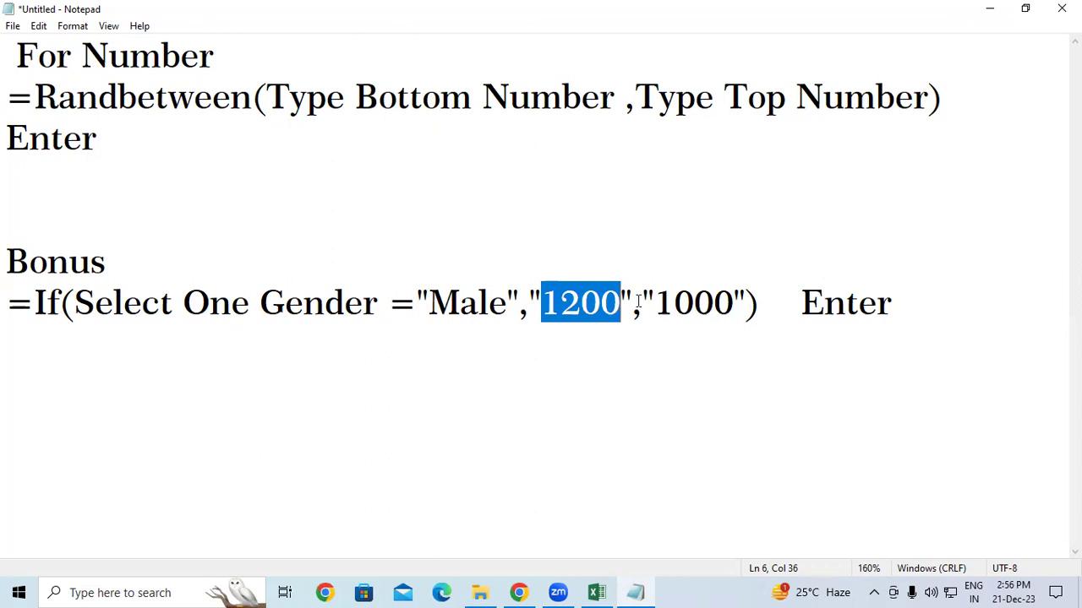
drag(656, 297, 724, 292)
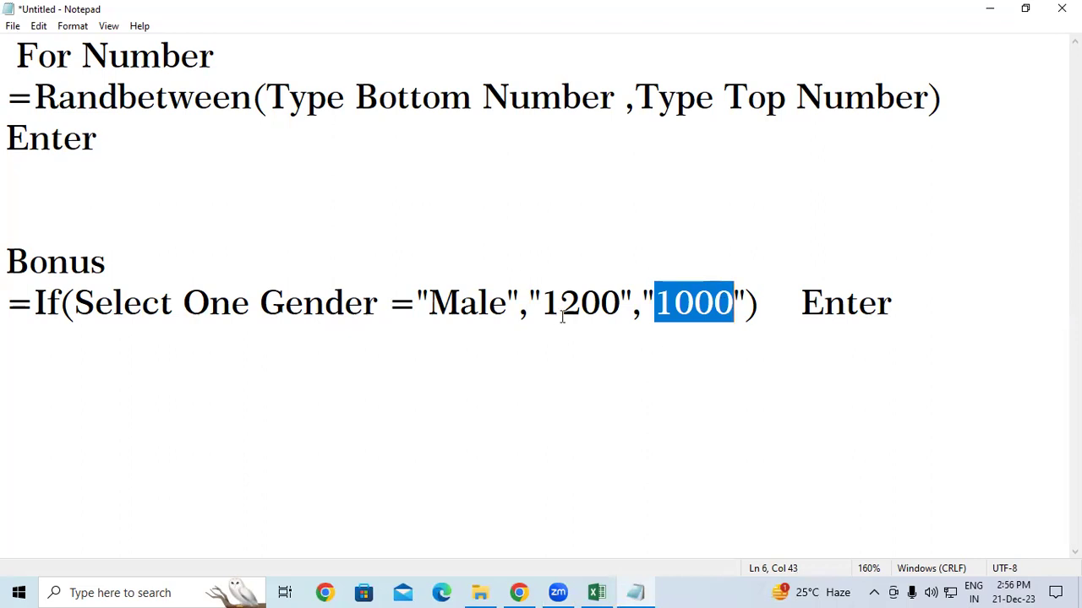
mouse_move(545, 302)
mouse_down()
mouse_move(717, 307)
mouse_move(719, 317)
mouse_up()
click(703, 373)
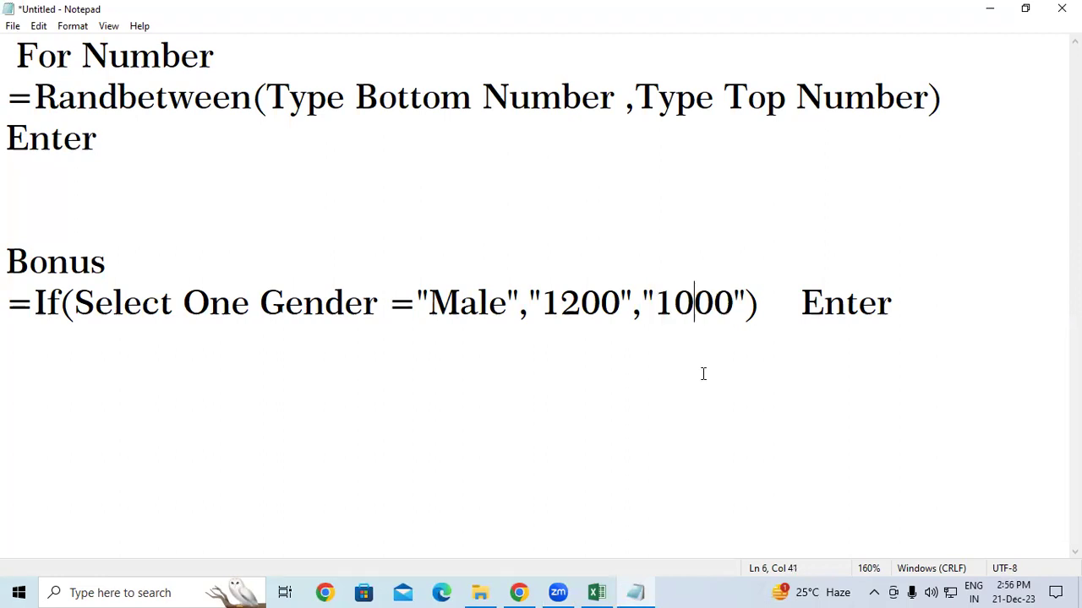